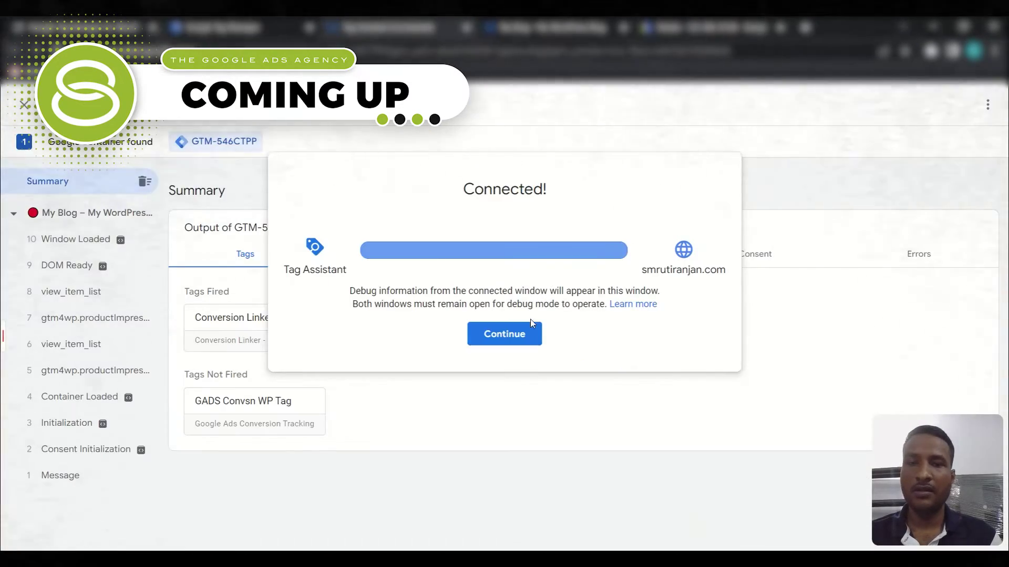
left_click(515, 334)
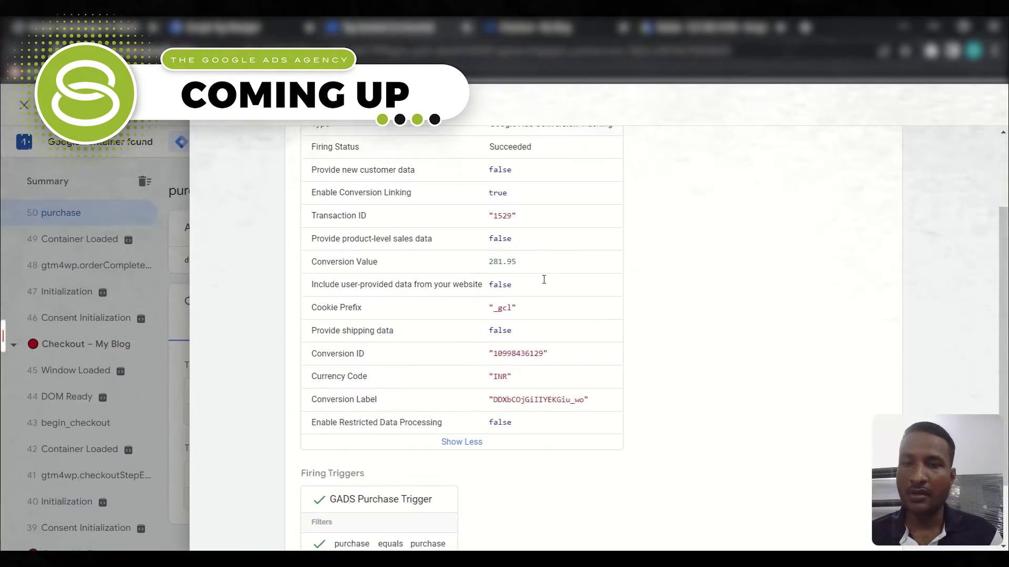
scroll(544, 279, "down", 1)
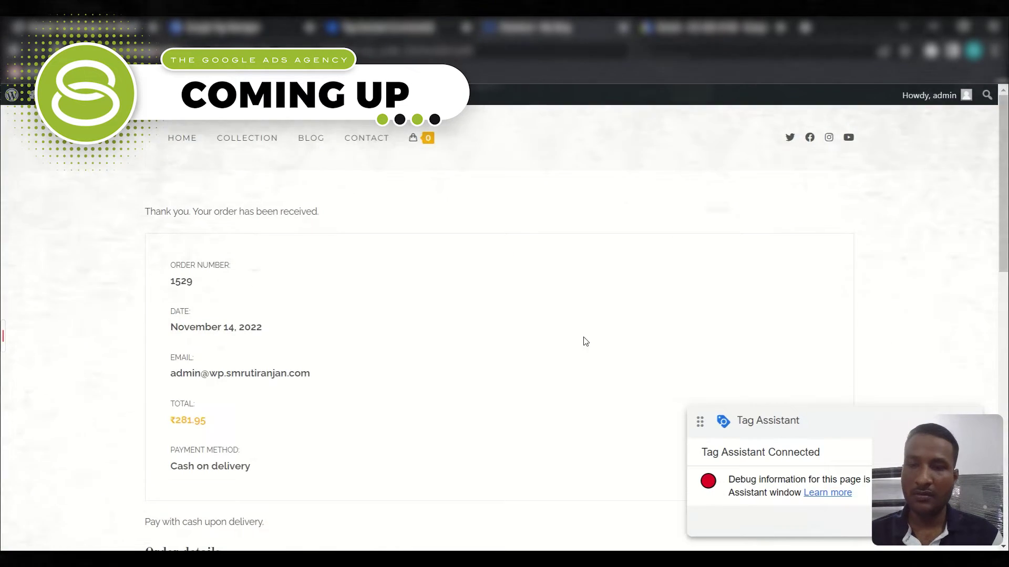
scroll(585, 341, "down", 3)
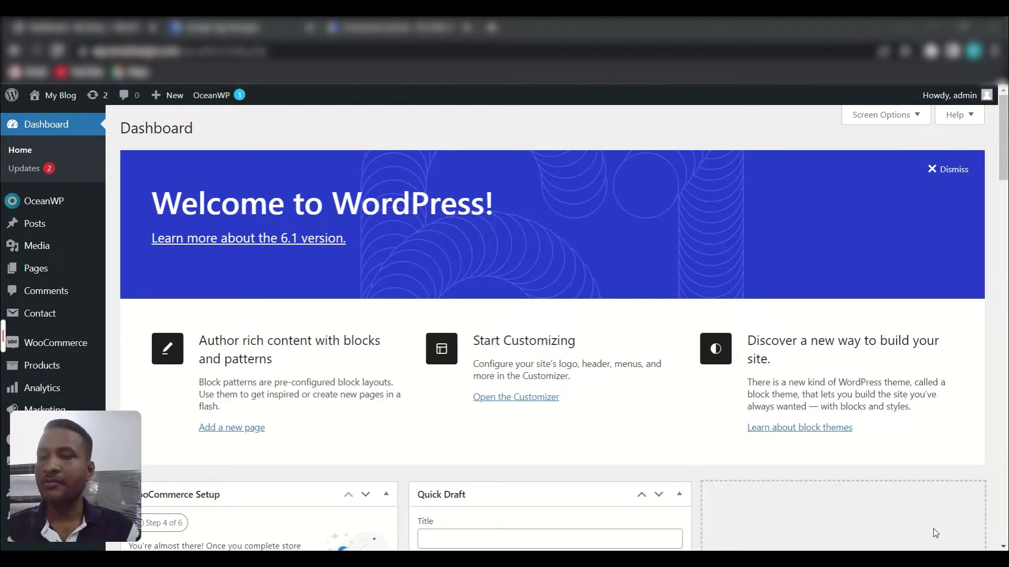
mouse_move(115, 471)
left_click_drag(88, 457, 949, 461)
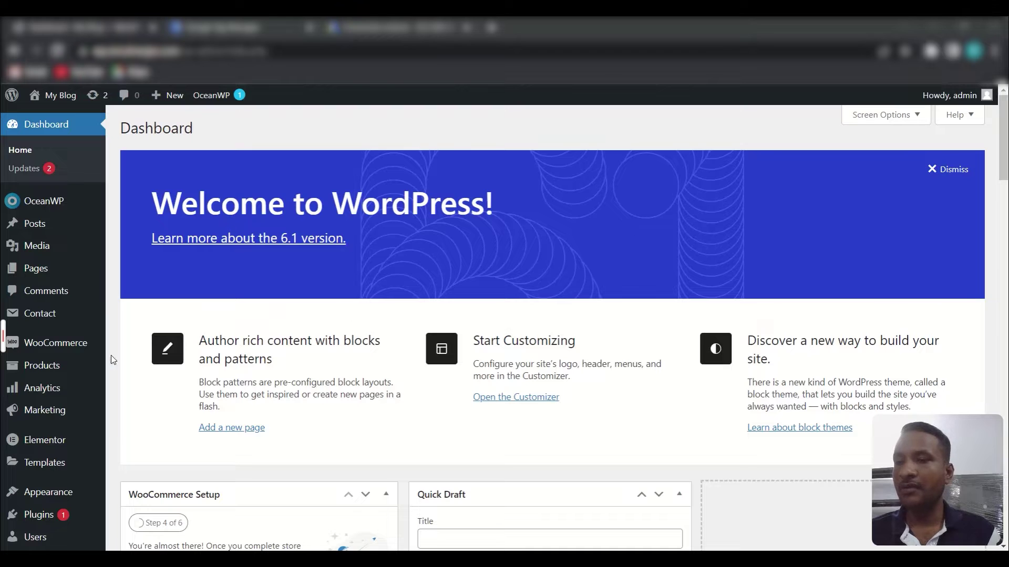
Find the GTM4WP plugin by searching the WordPress plugin directory for "gtm4wp", and install and activate it.
mouse_move(43, 512)
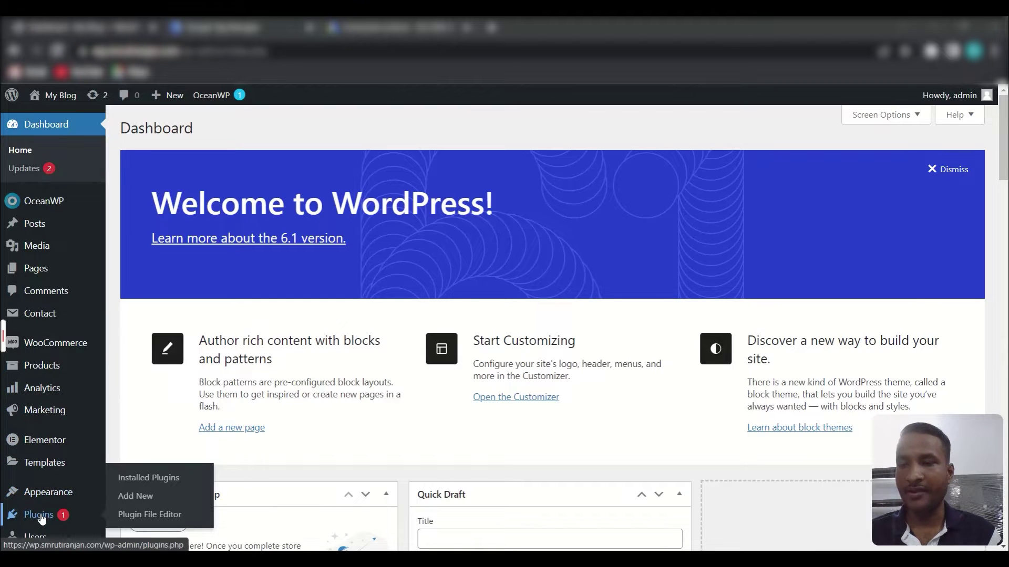
scroll(43, 513, "down", 2)
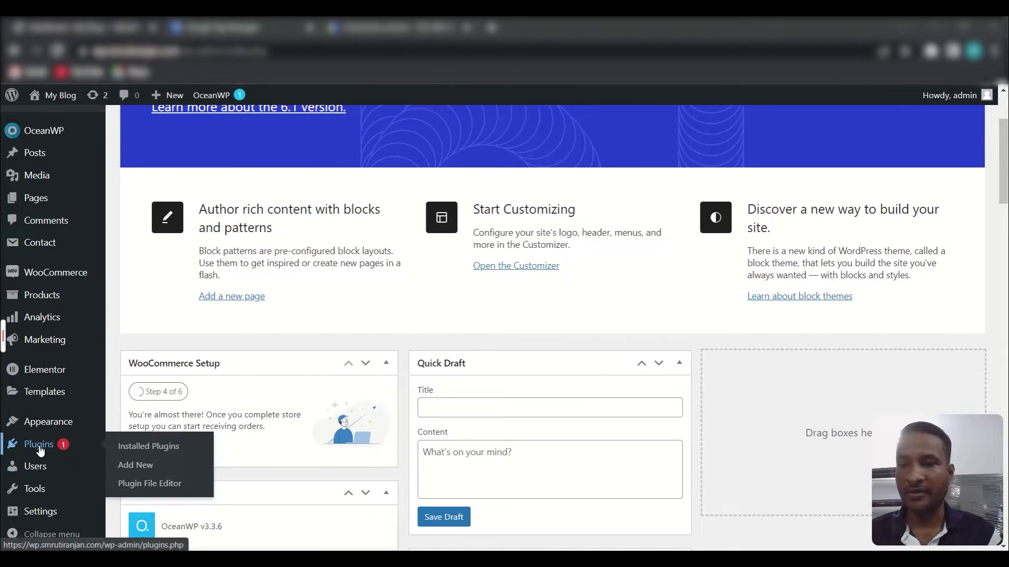
left_click(135, 466)
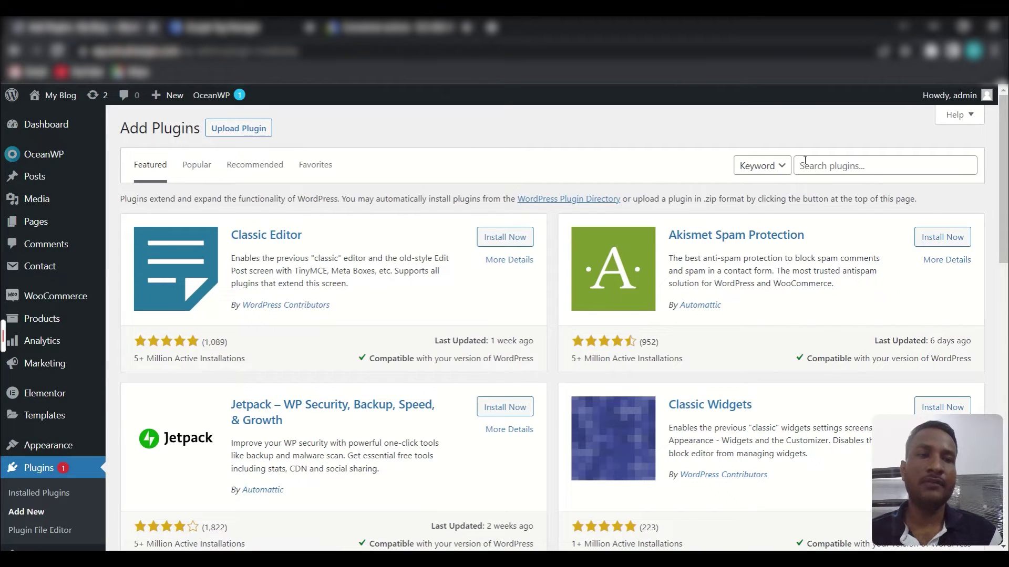
left_click(808, 163)
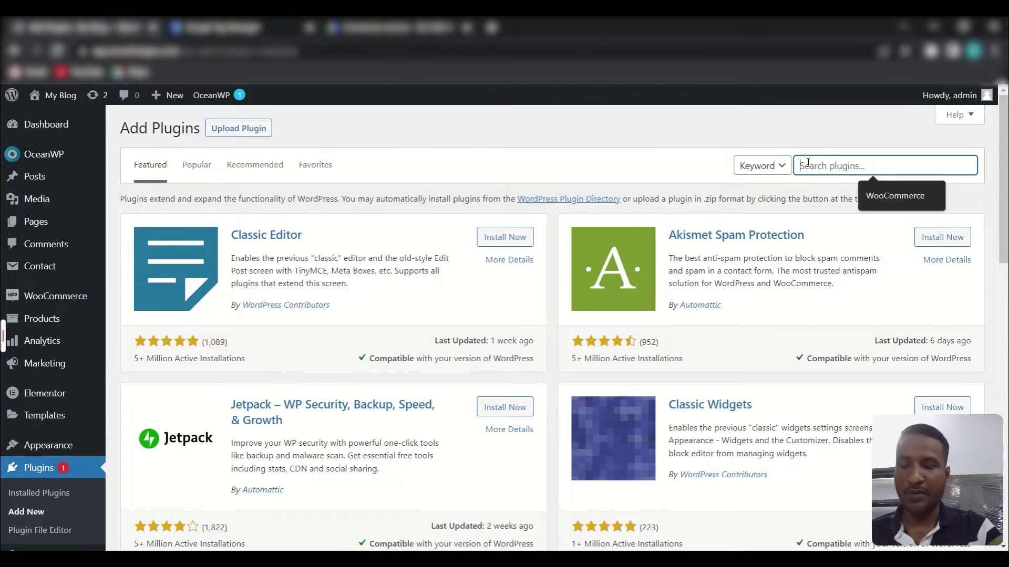
type("gtm")
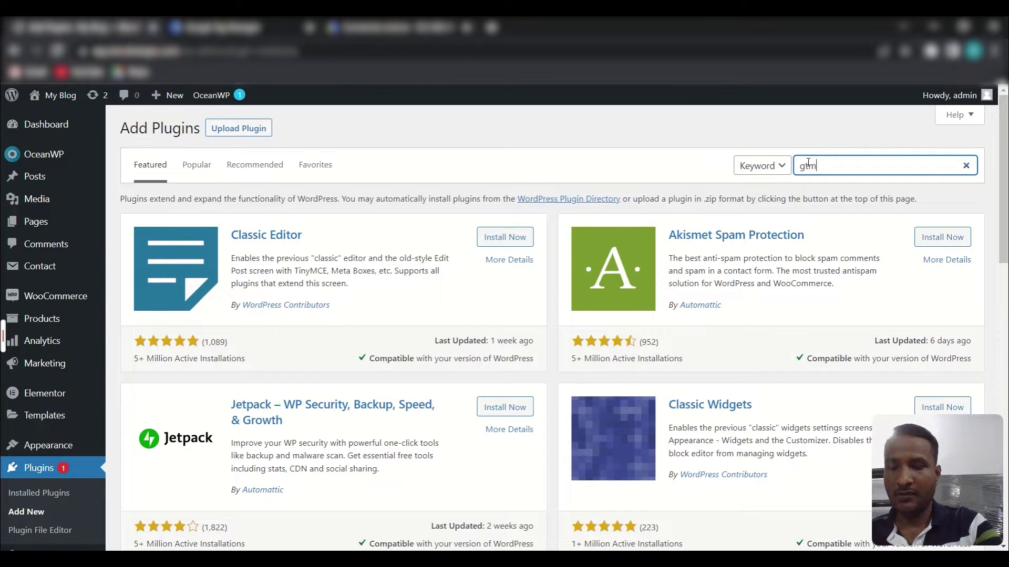
type("4wp")
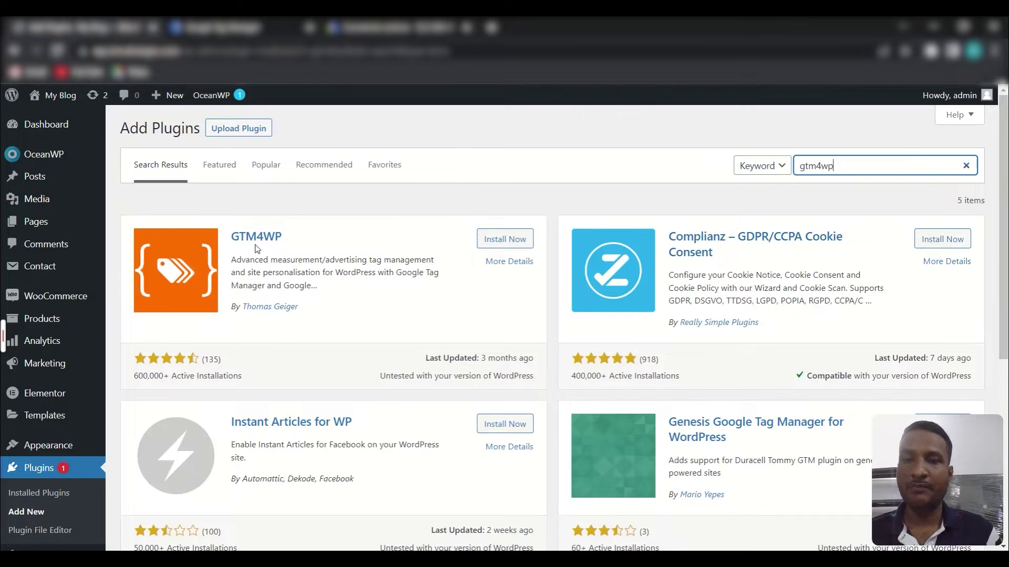
left_click(502, 239)
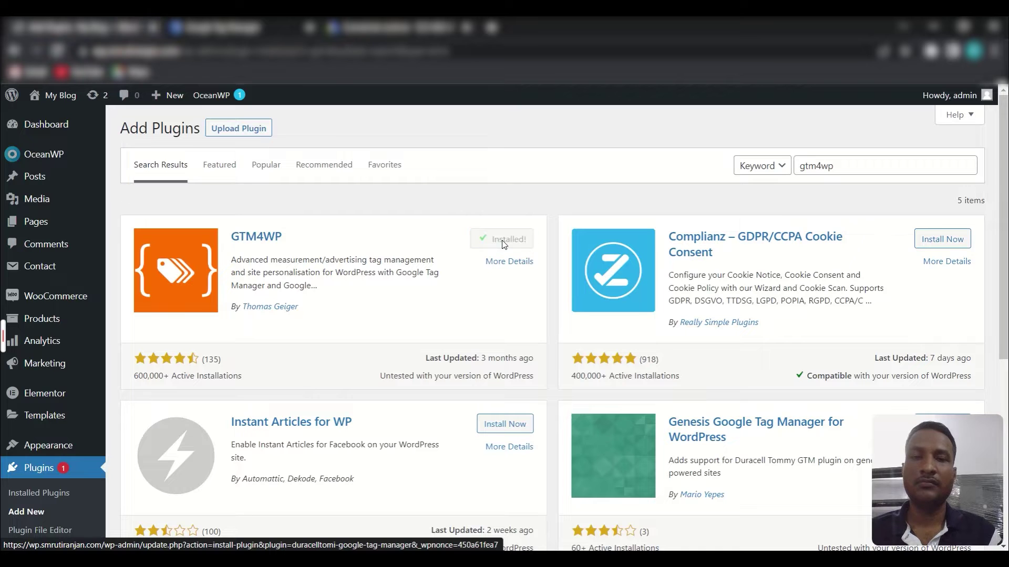
left_click(502, 240)
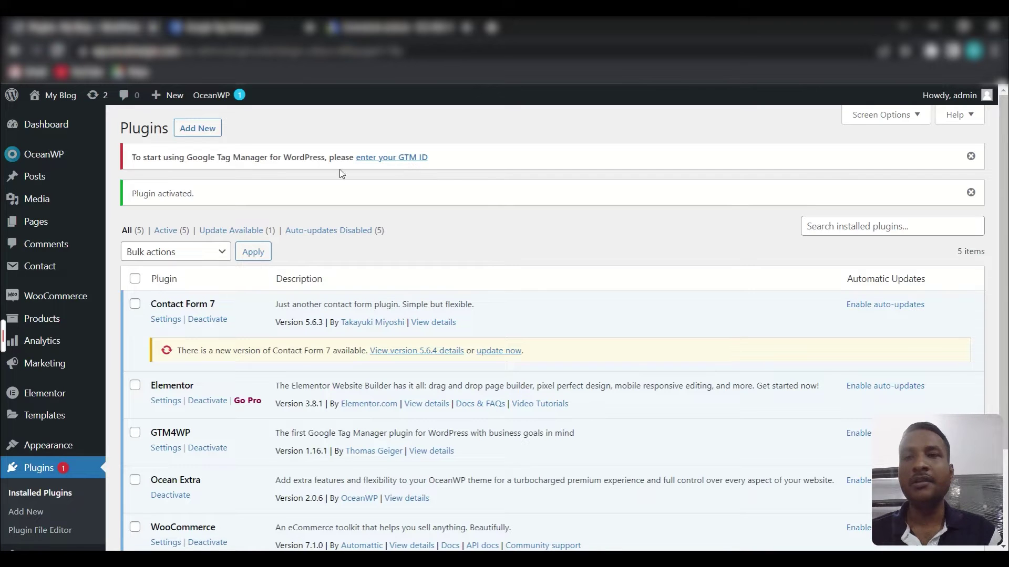
Switch to Google Tag Manager, select the workspace's container ID for copying, and return to the WordPress plugins page.
left_click(246, 28)
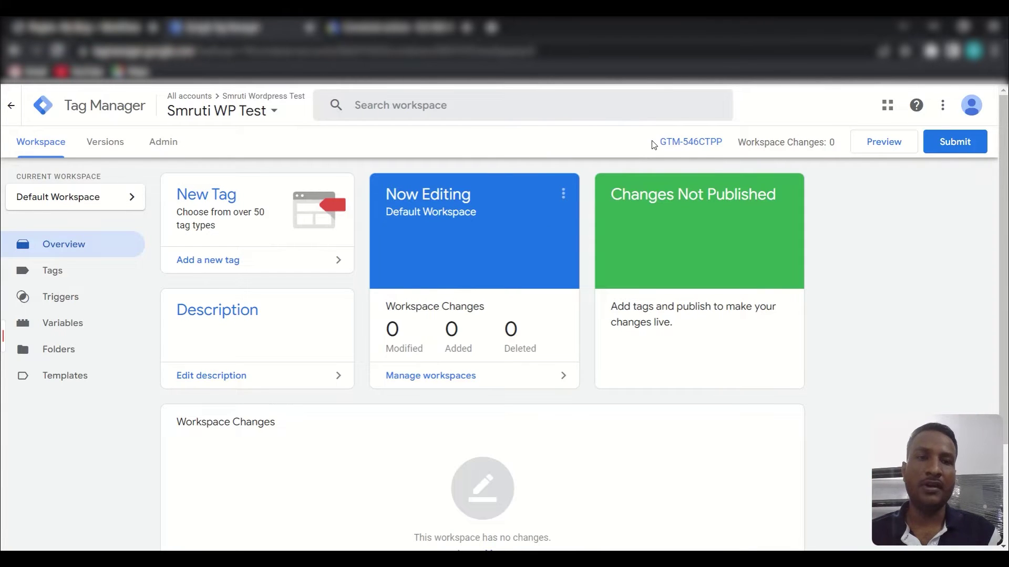
left_click_drag(656, 142, 724, 142)
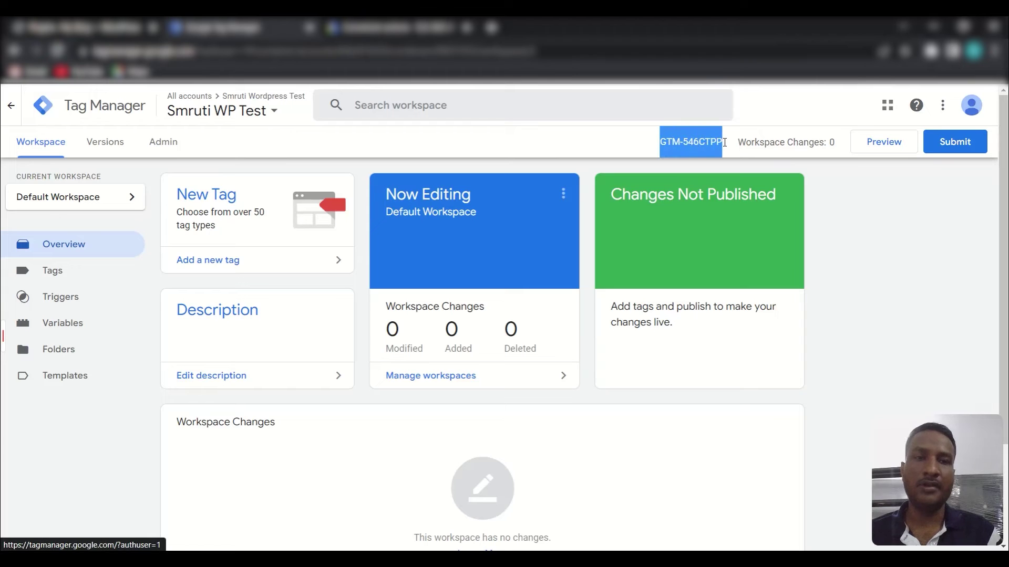
left_click(94, 25)
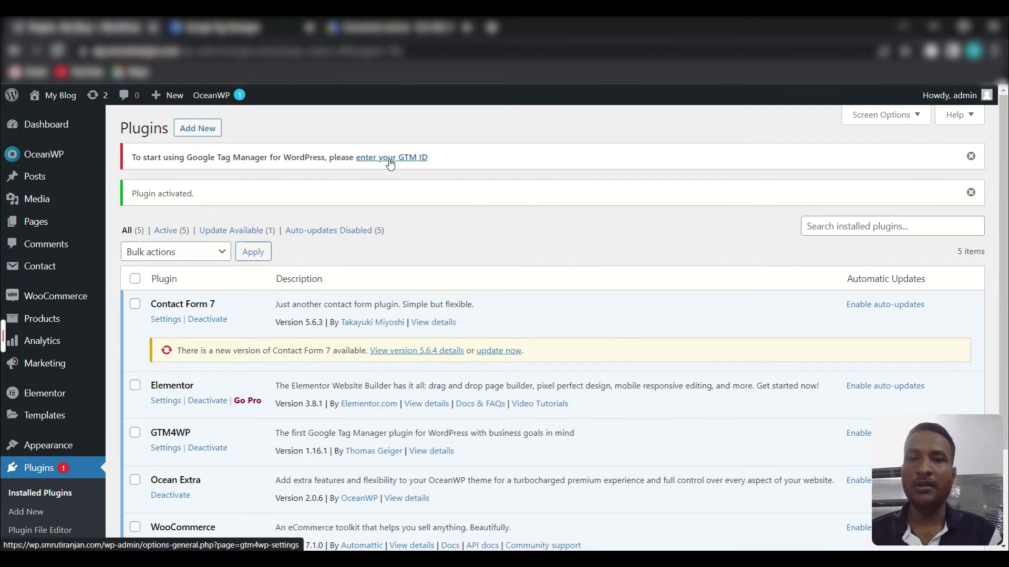
Open the Google Tag Manager for WordPress options and enter GTM-546CTPP as the Google Tag Manager ID.
left_click(417, 158)
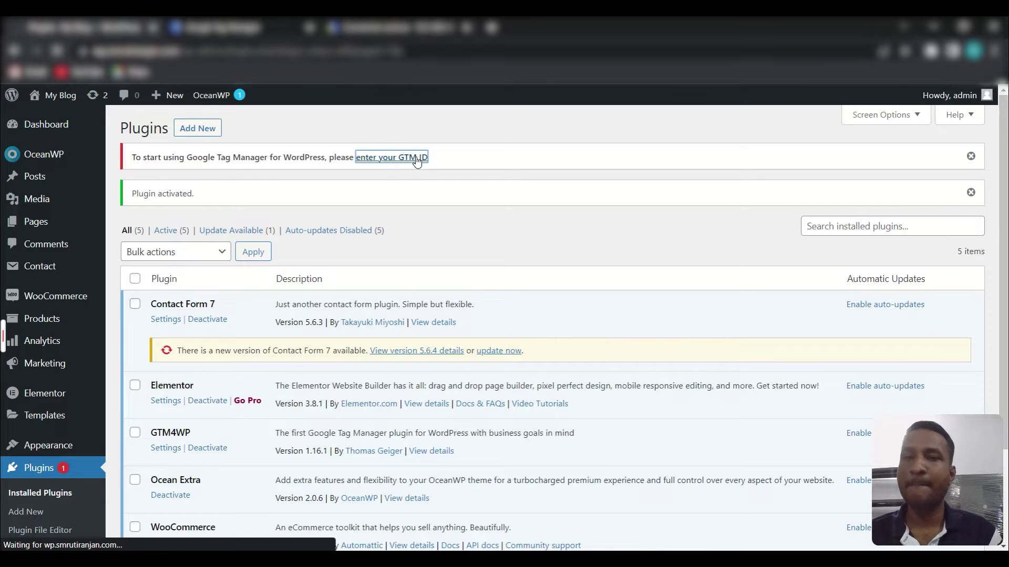
left_click(310, 241)
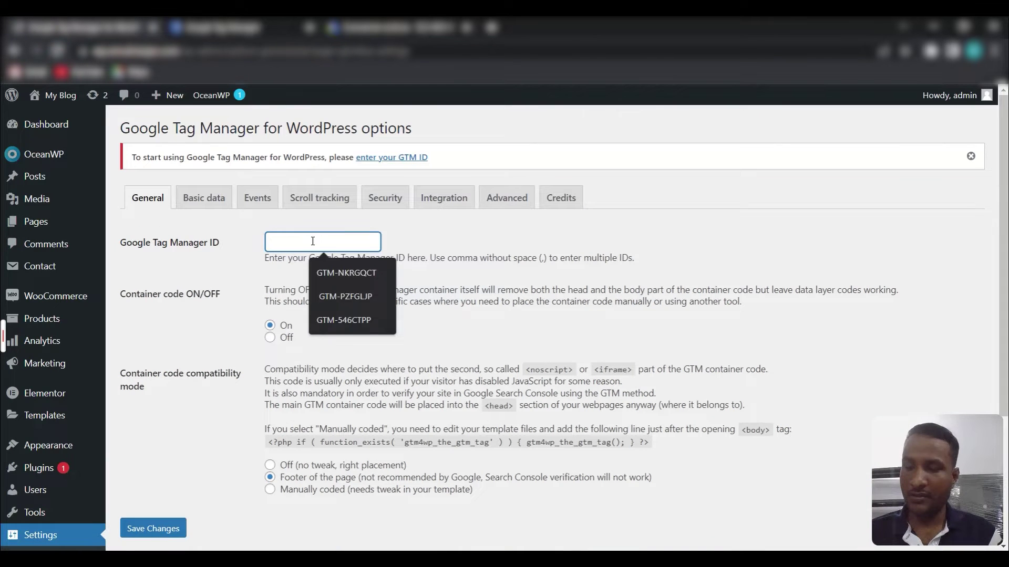
key("Down")
key("Down")
key("Down")
key("Return")
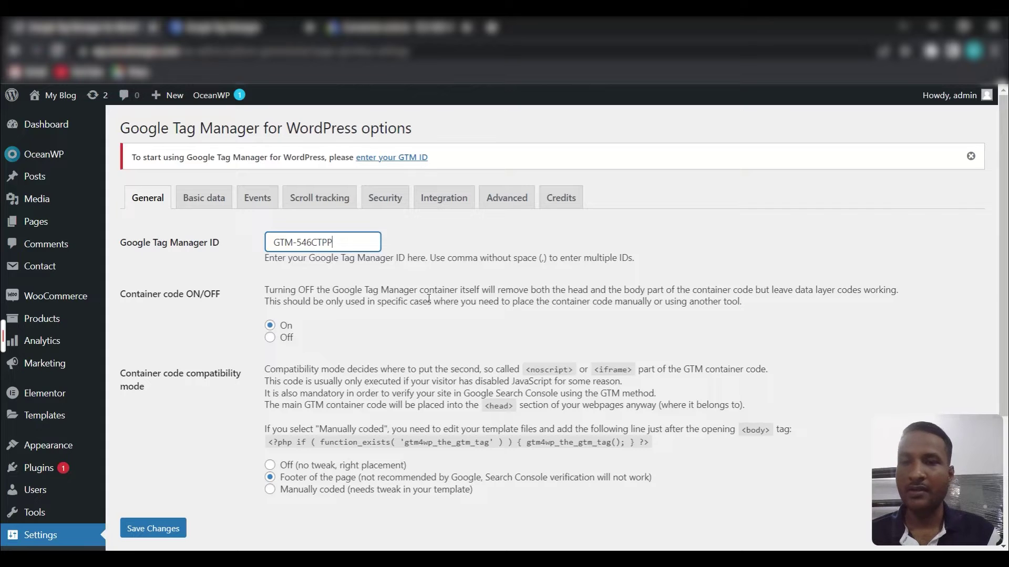
Set the container code compatibility mode to Off (no tweak, right placement) and the container code to On, saving the settings.
scroll(429, 298, "down", 3)
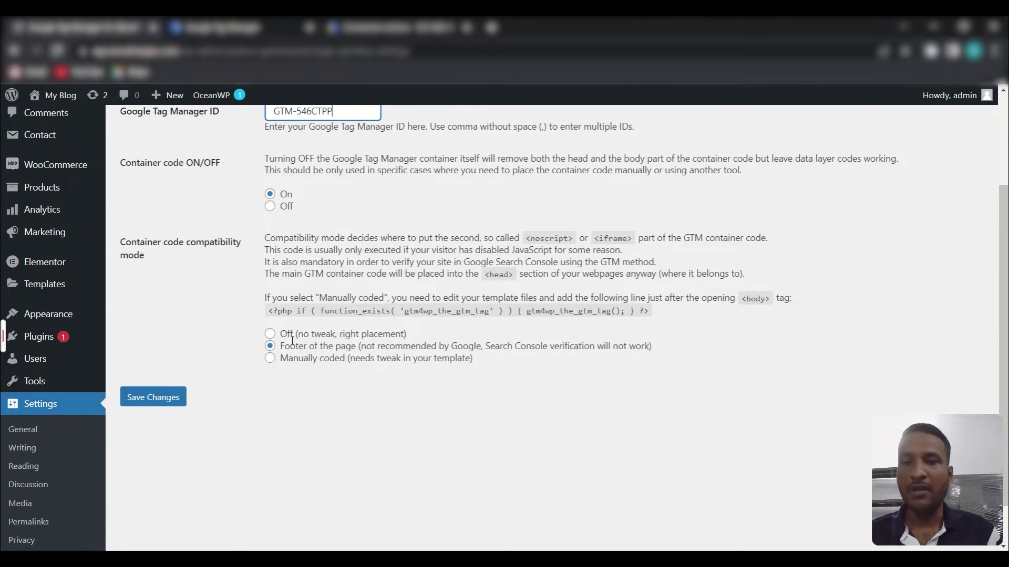
left_click(269, 336)
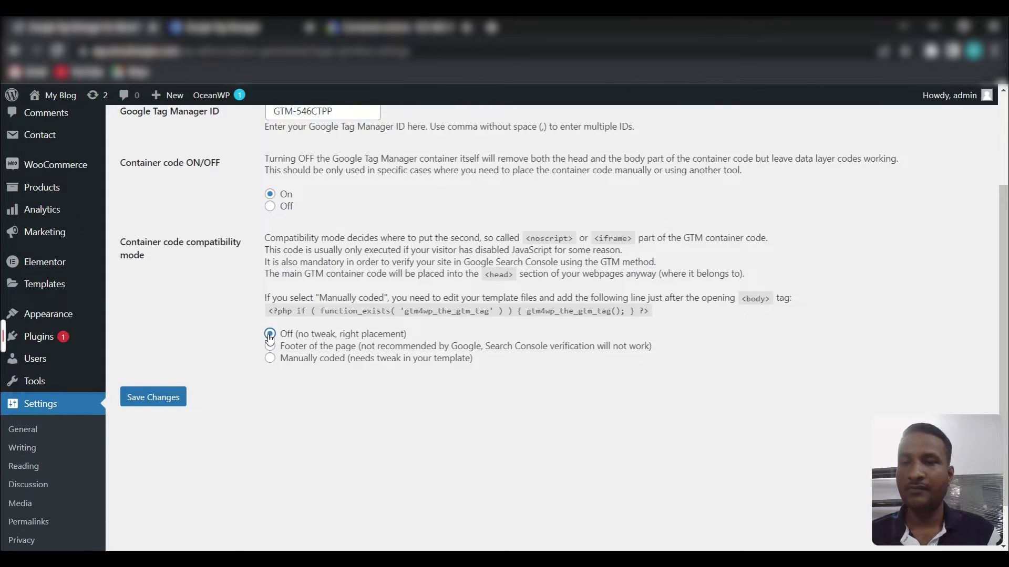
left_click(144, 400)
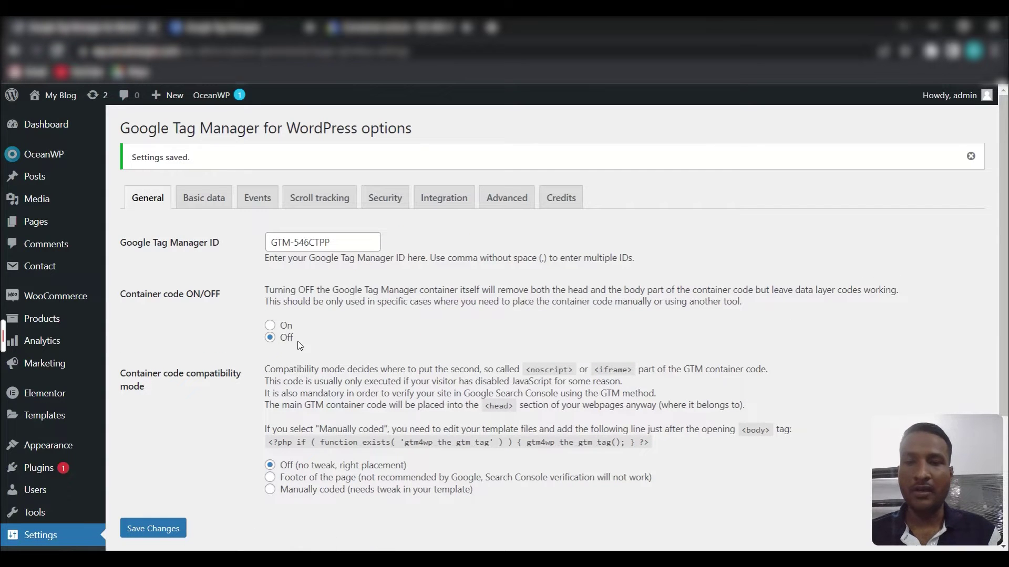
left_click(271, 329)
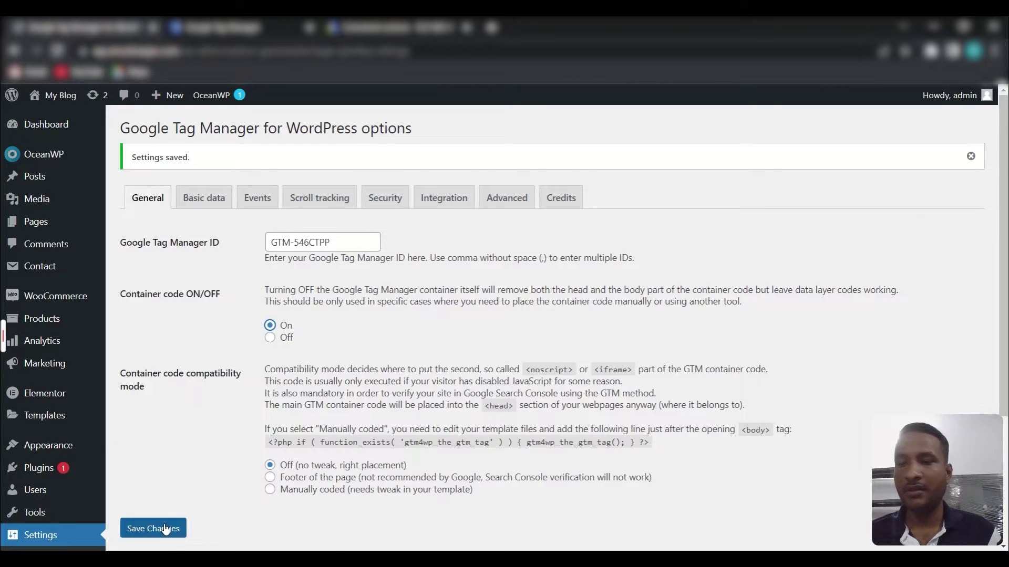
left_click(186, 527)
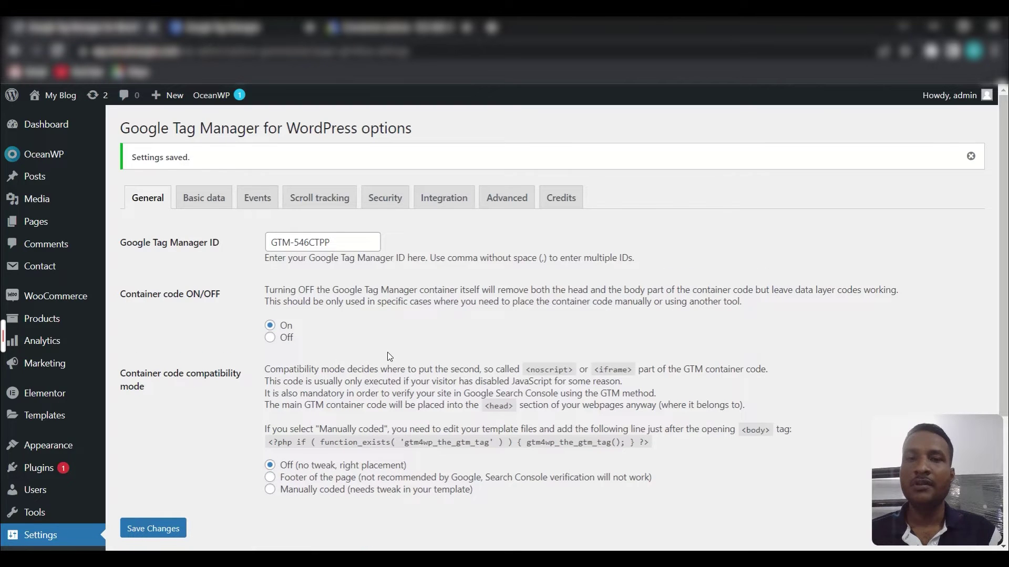
Enable Track enhanced e-commerce in the plugin's WooCommerce integration settings.
left_click(450, 205)
left_click(248, 228)
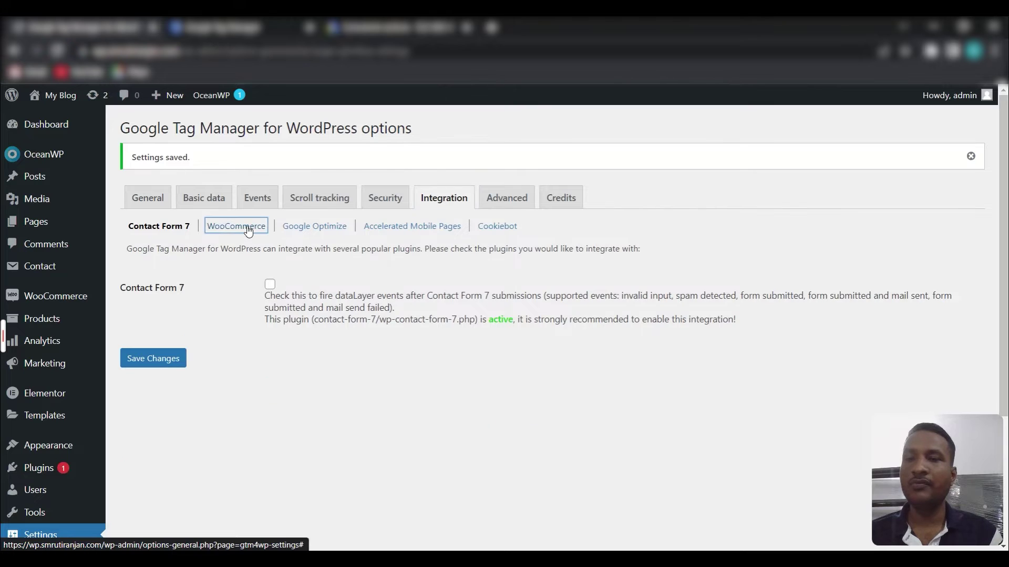
scroll(389, 318, "down", 1)
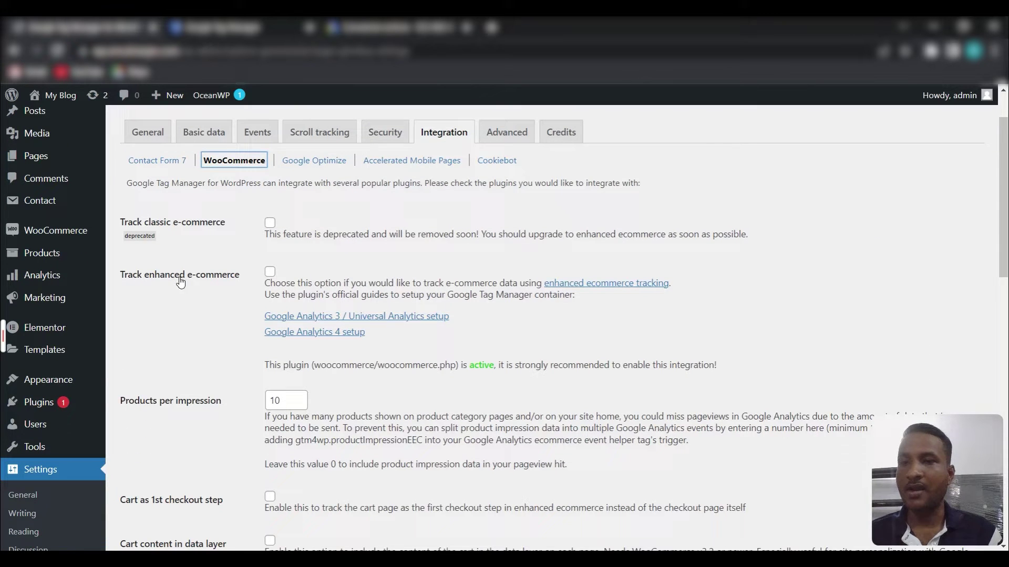
left_click(270, 273)
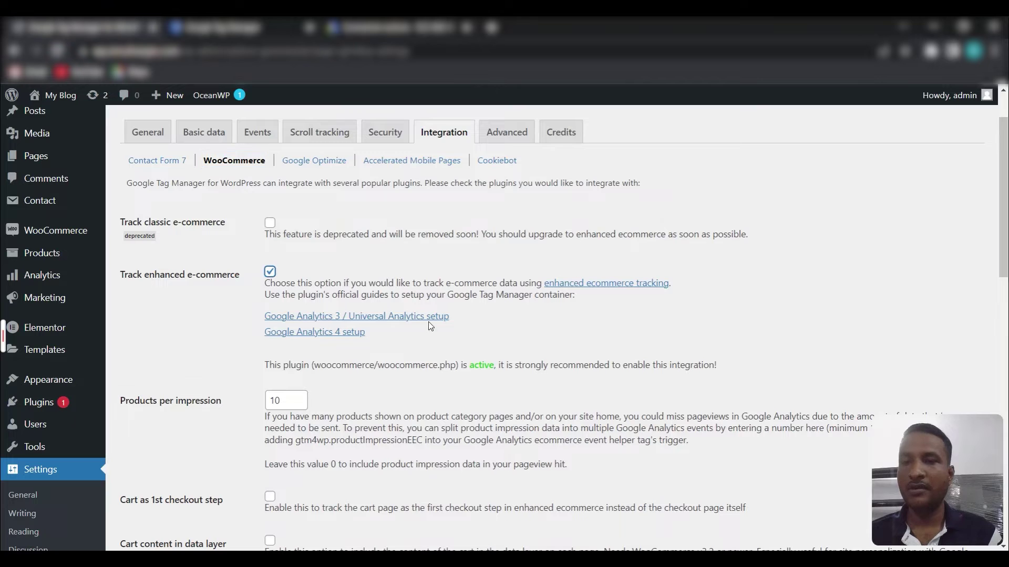
Enable excluding tax and shipping from revenue in the WooCommerce integration settings, and save the changes.
scroll(440, 332, "down", 4)
scroll(441, 333, "down", 2)
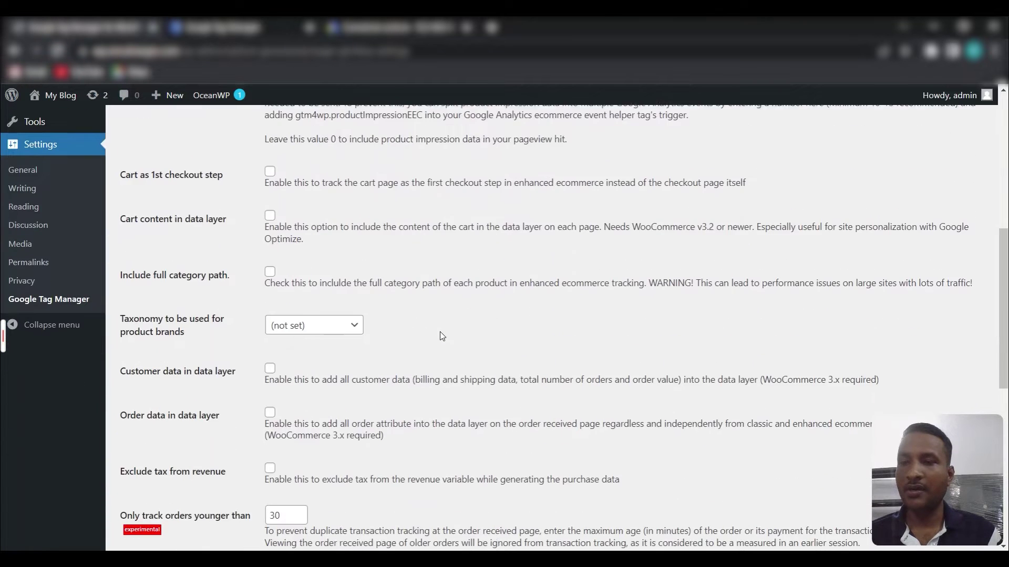
scroll(441, 333, "down", 2)
scroll(442, 335, "down", 2)
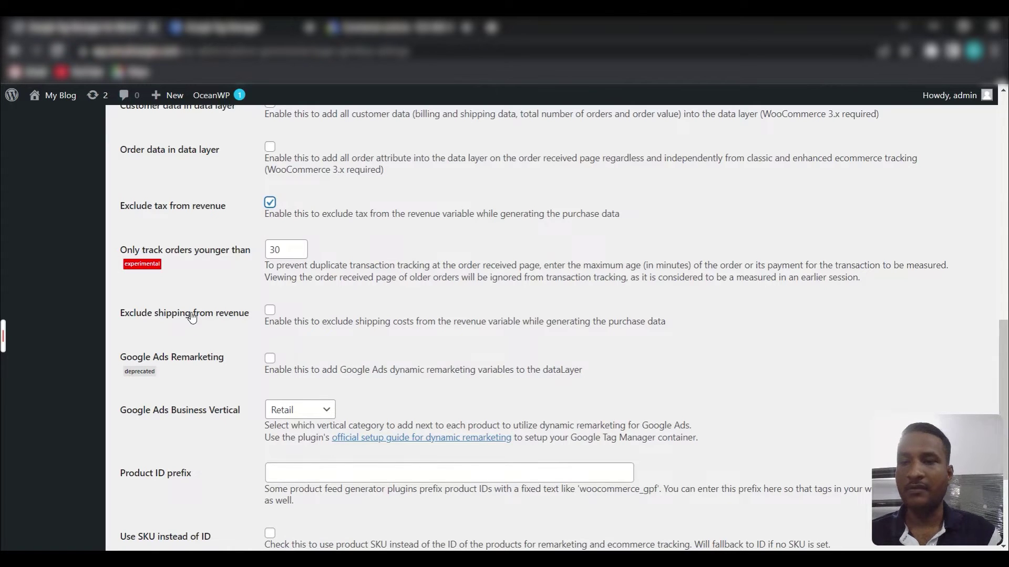
left_click(274, 314)
scroll(442, 326, "down", 3)
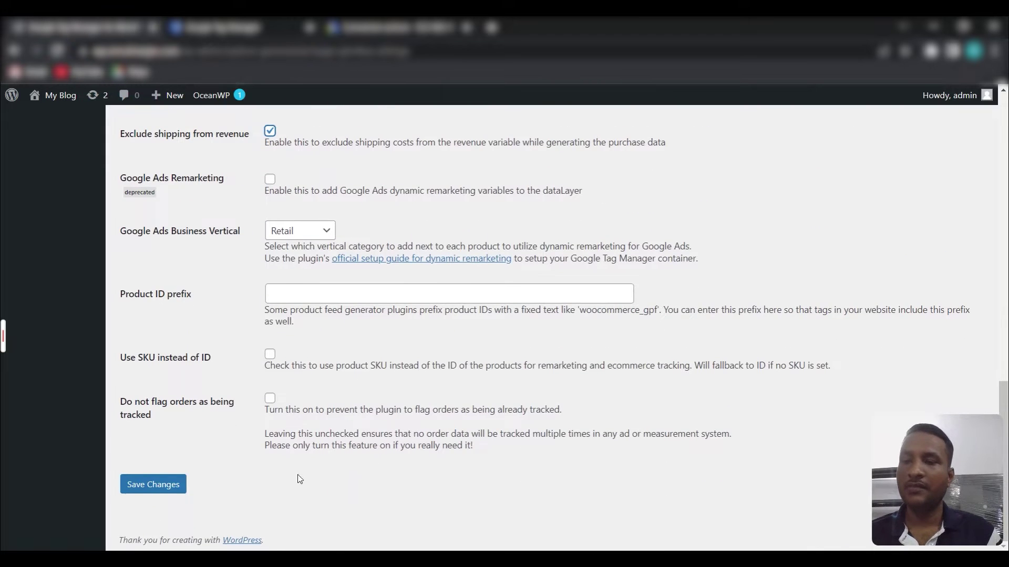
left_click(164, 484)
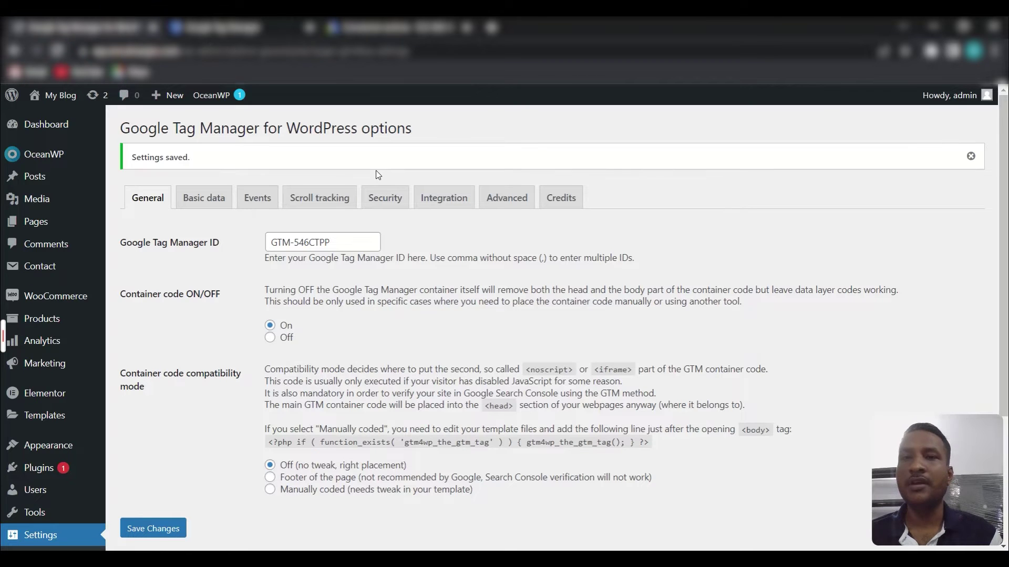
Switch to Google Tag Manager, preview the container and connect Tag Assistant to the WordPress site, continuing to its debug summary.
left_click(215, 28)
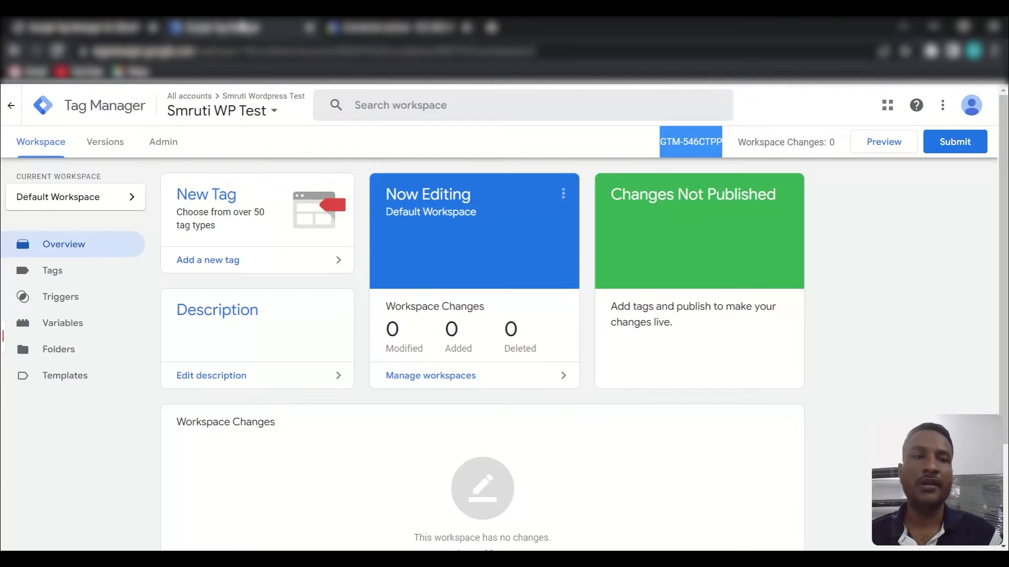
left_click(882, 147)
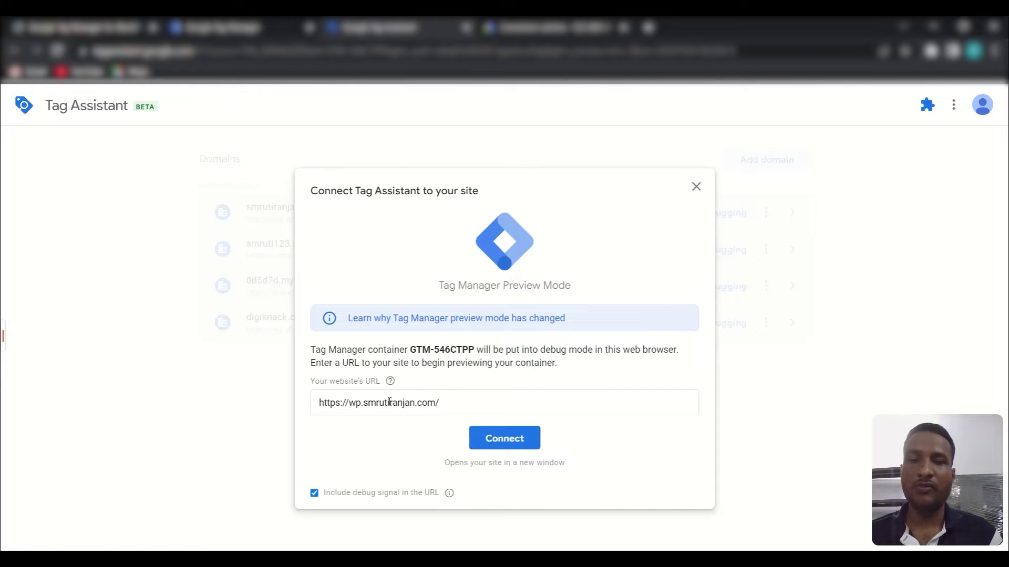
left_click(511, 440)
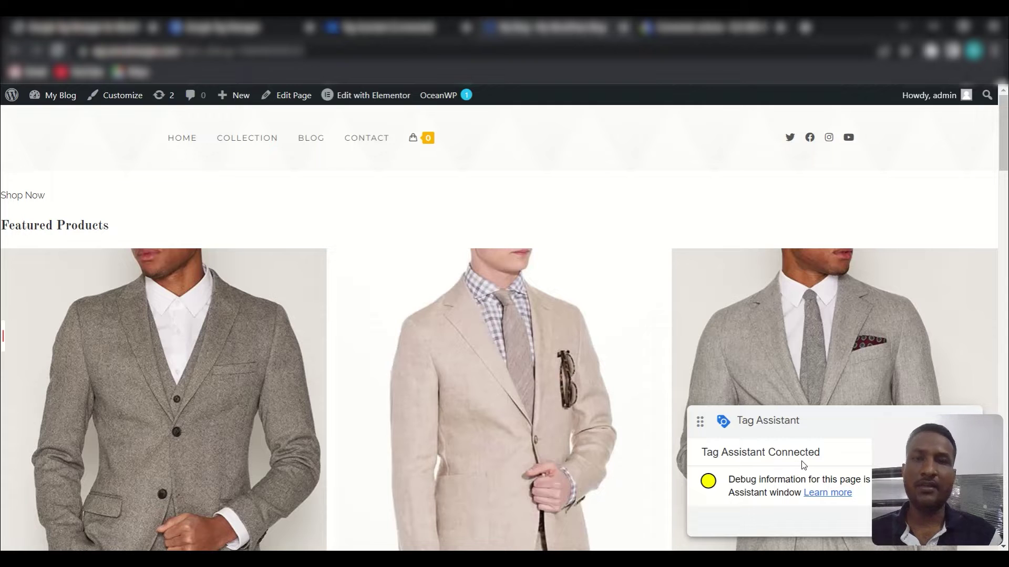
left_click(411, 24)
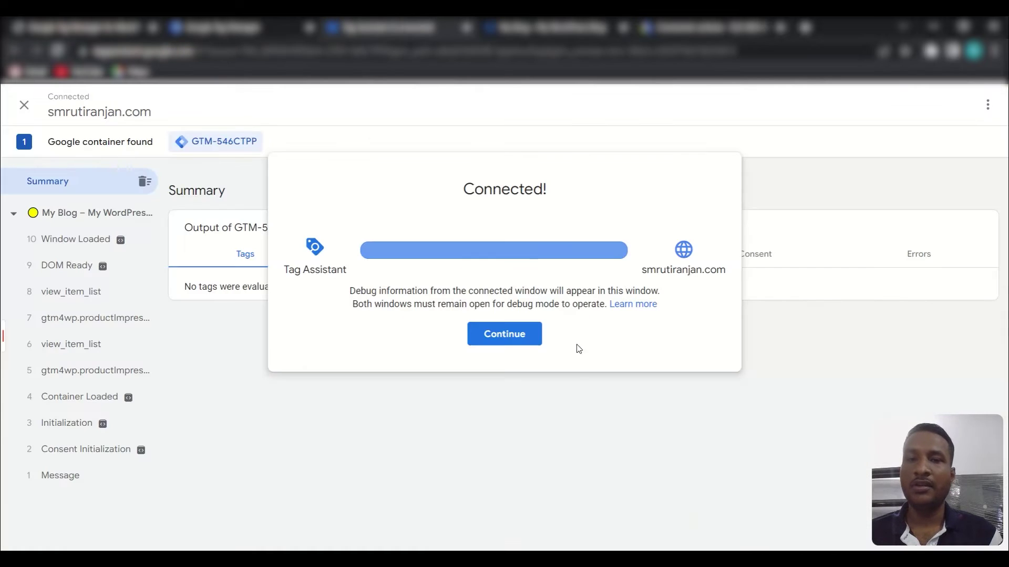
left_click(508, 337)
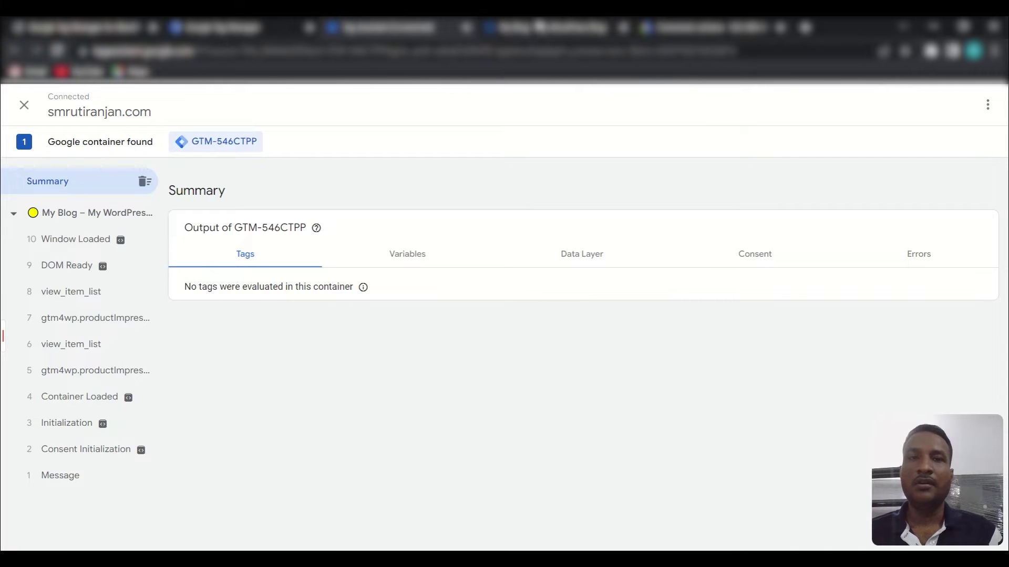
Switch to the WooCommerce store, proceed from the cart to checkout, and enter the customer's first and last name in the billing details.
mouse_move(540, 27)
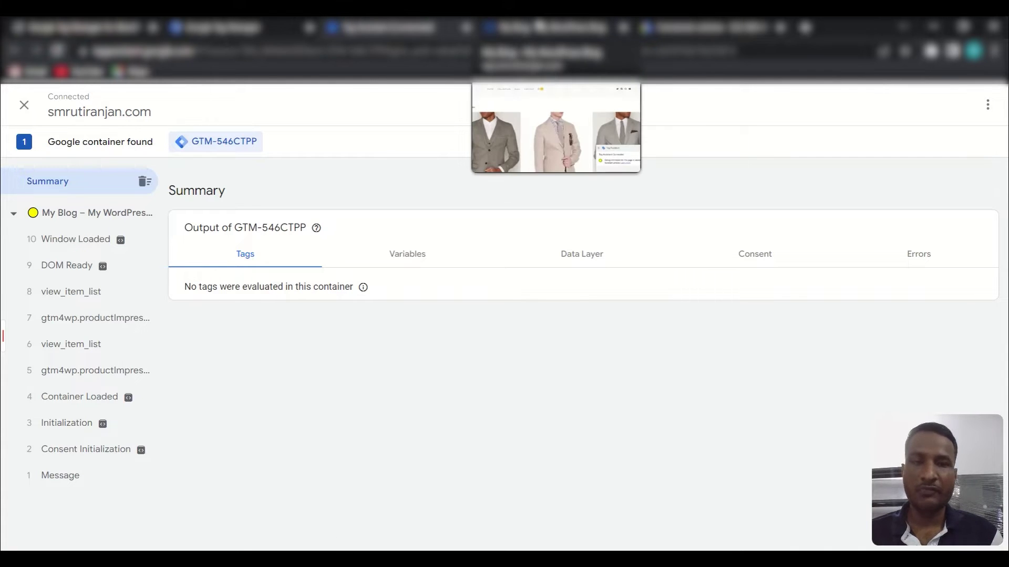
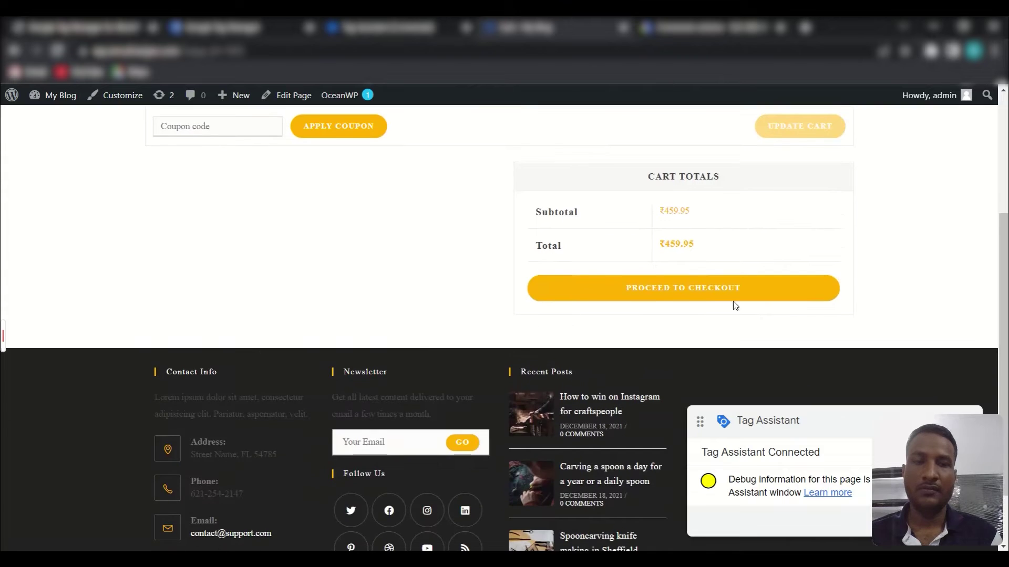
left_click(721, 294)
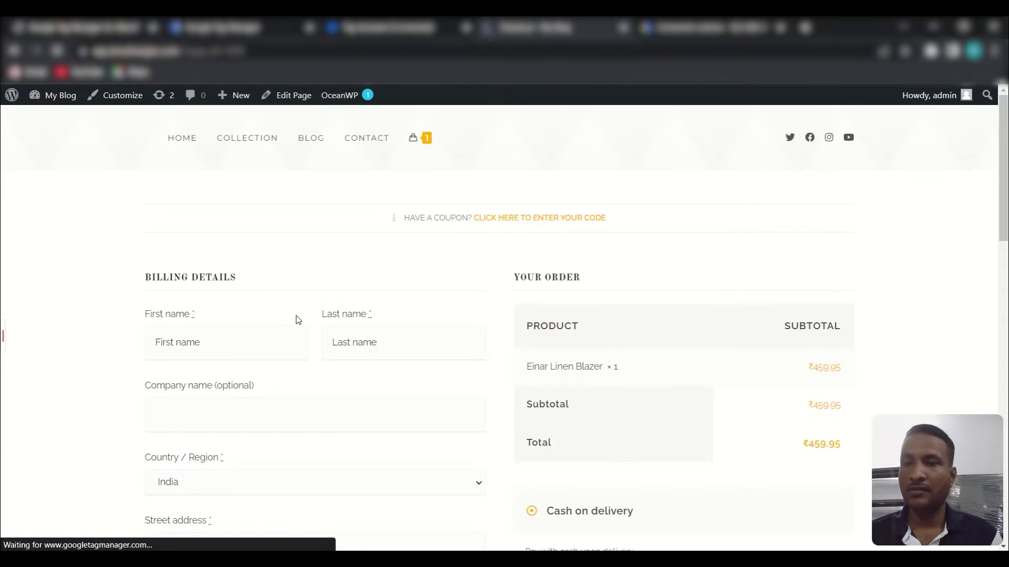
left_click(202, 211)
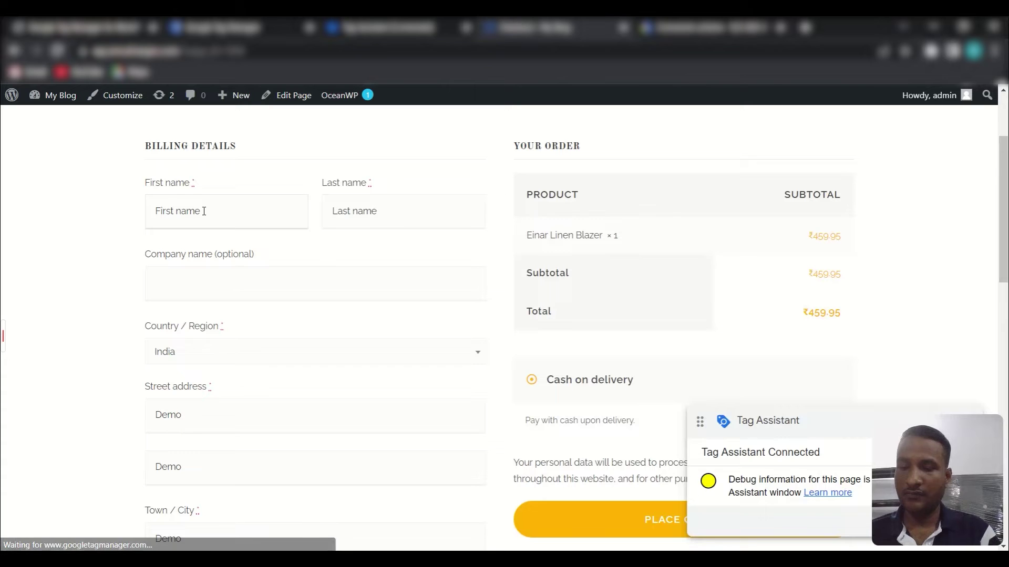
type("mruti")
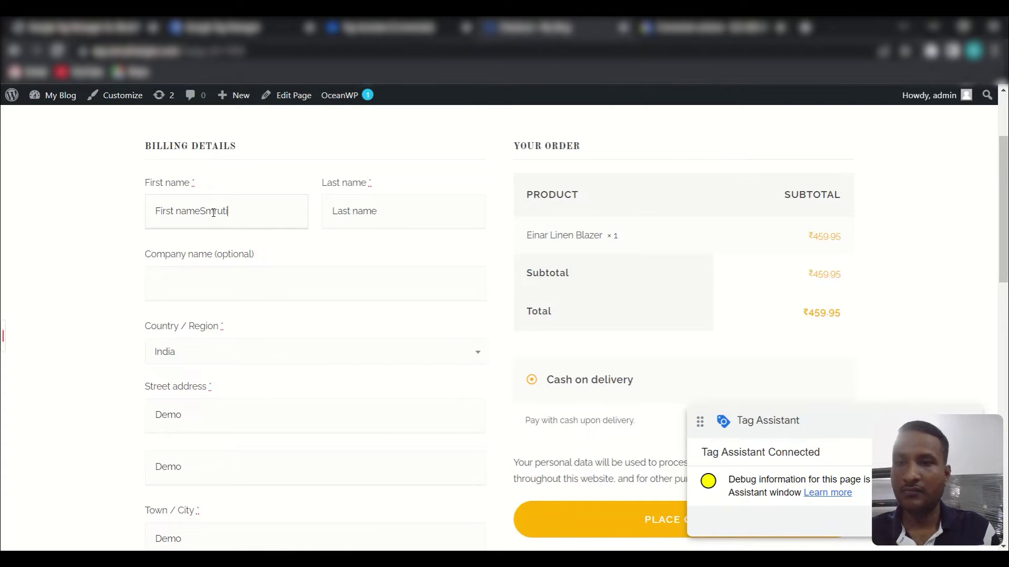
left_click_drag(200, 211, 103, 215)
key("BackSpace")
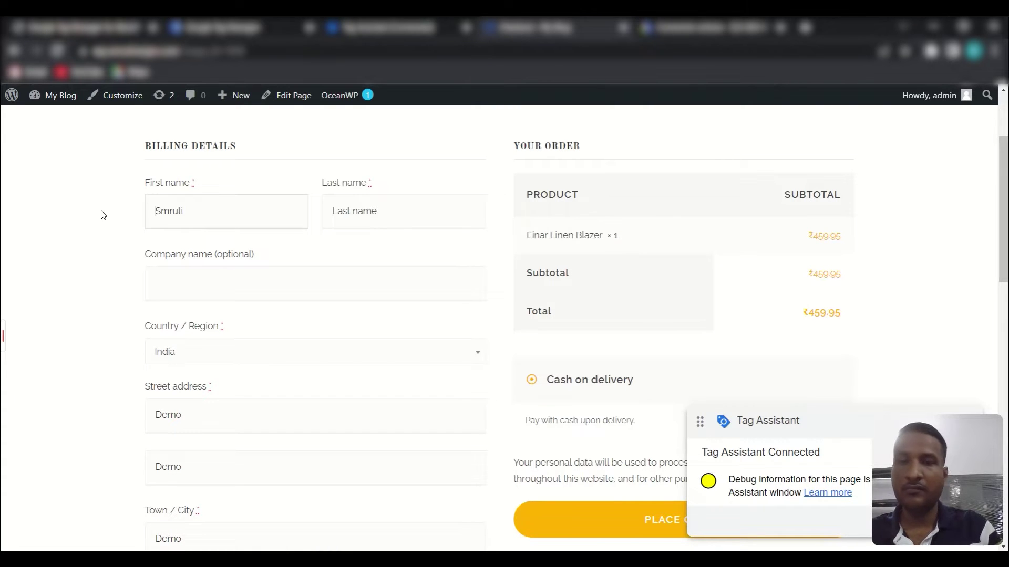
left_click_drag(380, 211, 307, 209)
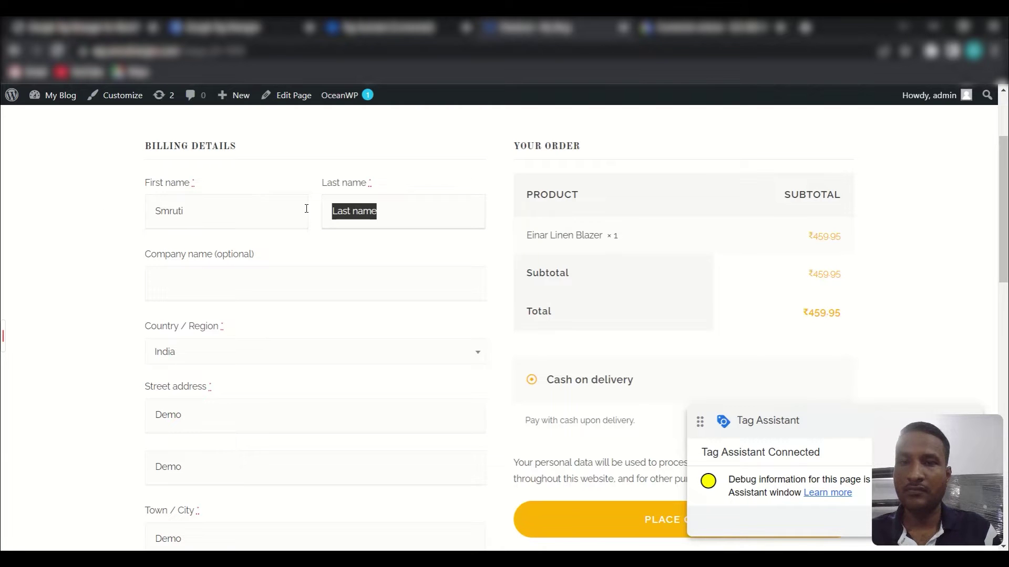
type("Ranjan")
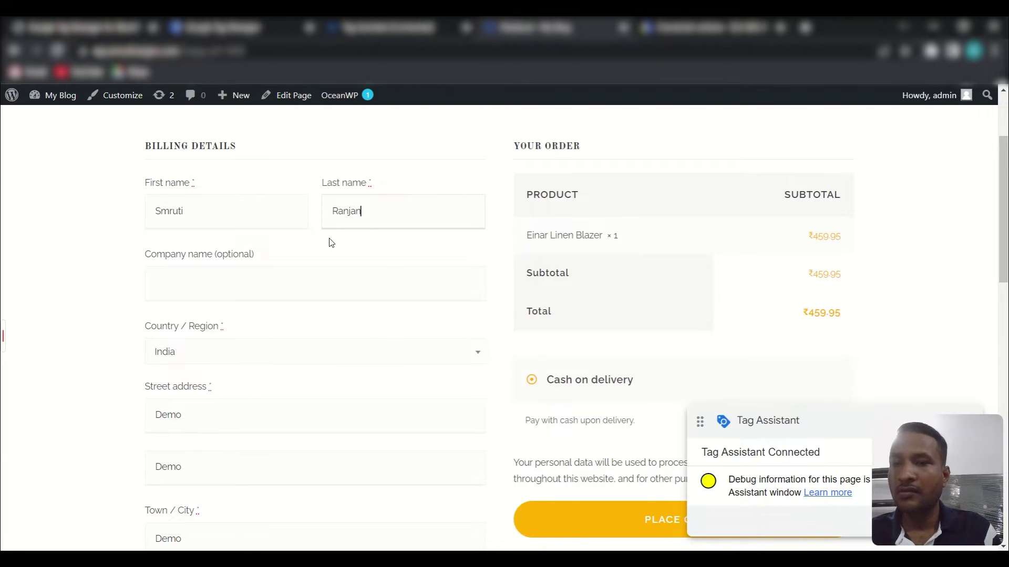
Review the remaining billing details and place the test order with cash on delivery.
scroll(266, 261, "down", 1)
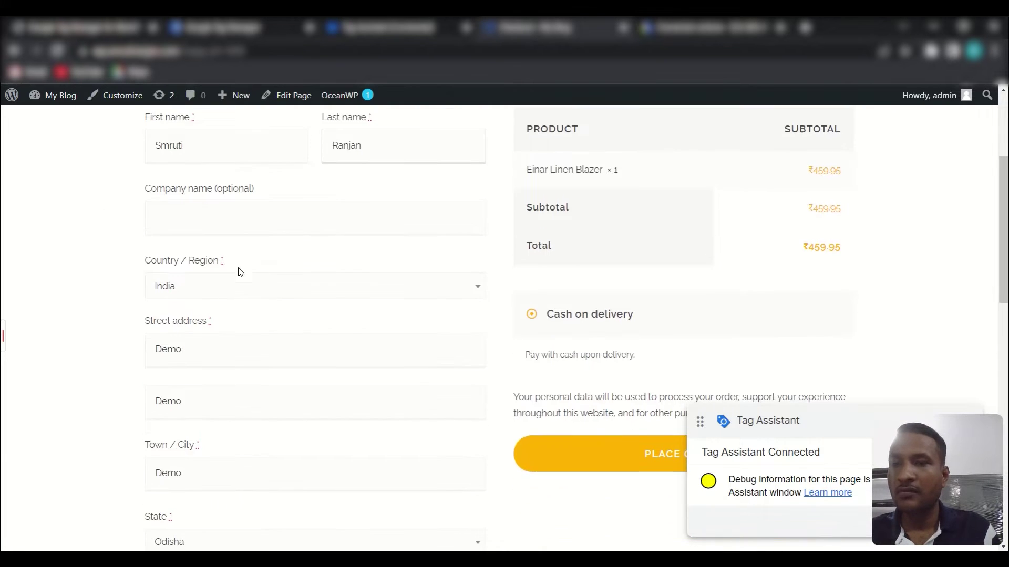
scroll(237, 324, "down", 1)
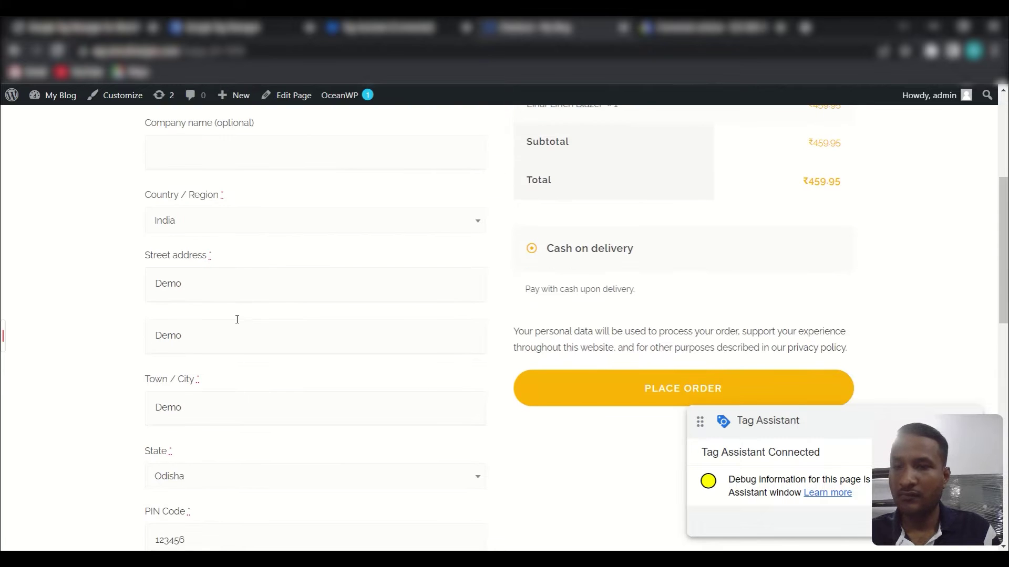
scroll(237, 319, "down", 1)
scroll(237, 322, "down", 1)
scroll(238, 324, "down", 5)
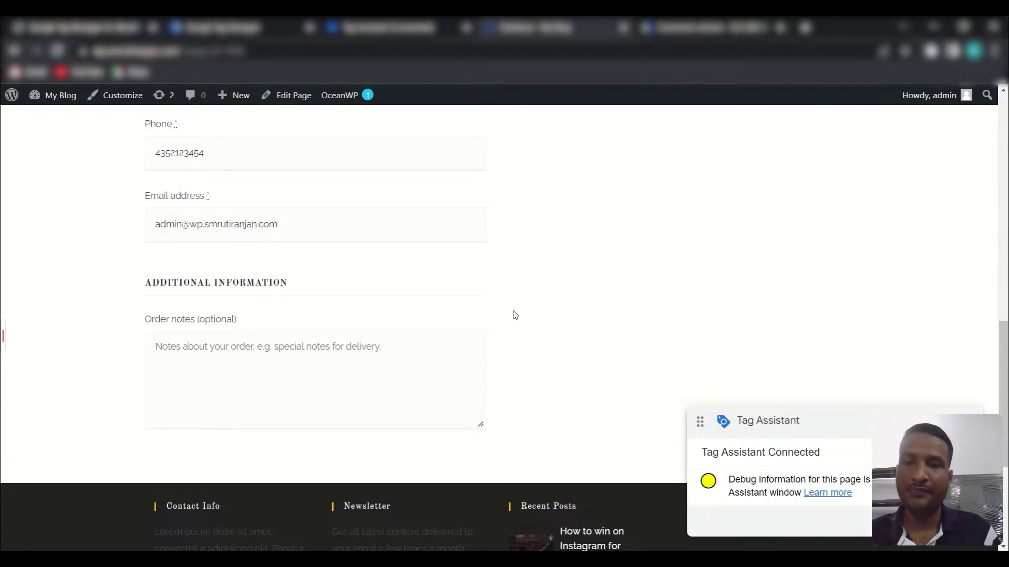
scroll(533, 310, "up", 5)
left_click(671, 270)
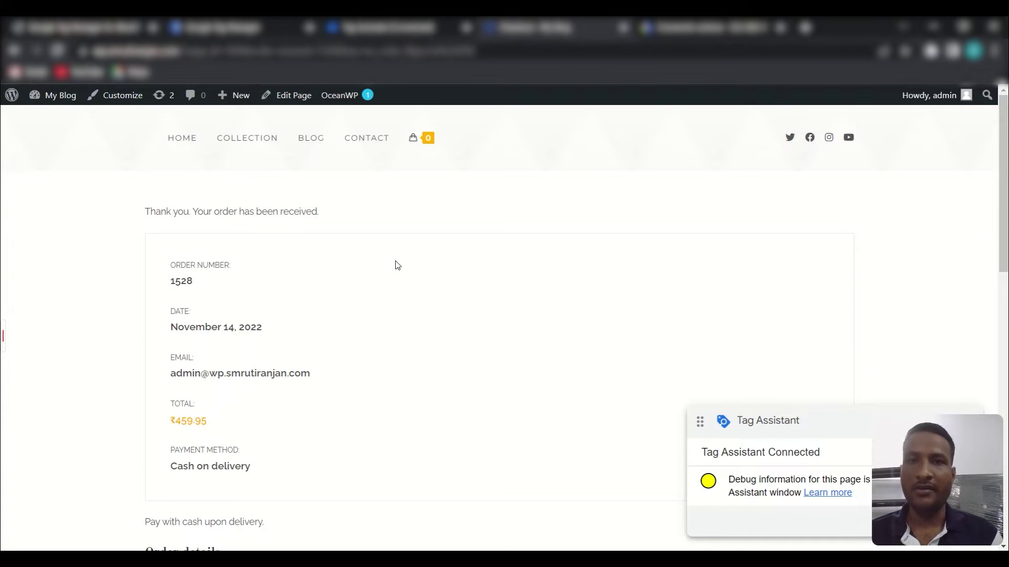
Switch to Tag Assistant and examine the Data Layer values of the purchase event.
left_click(402, 28)
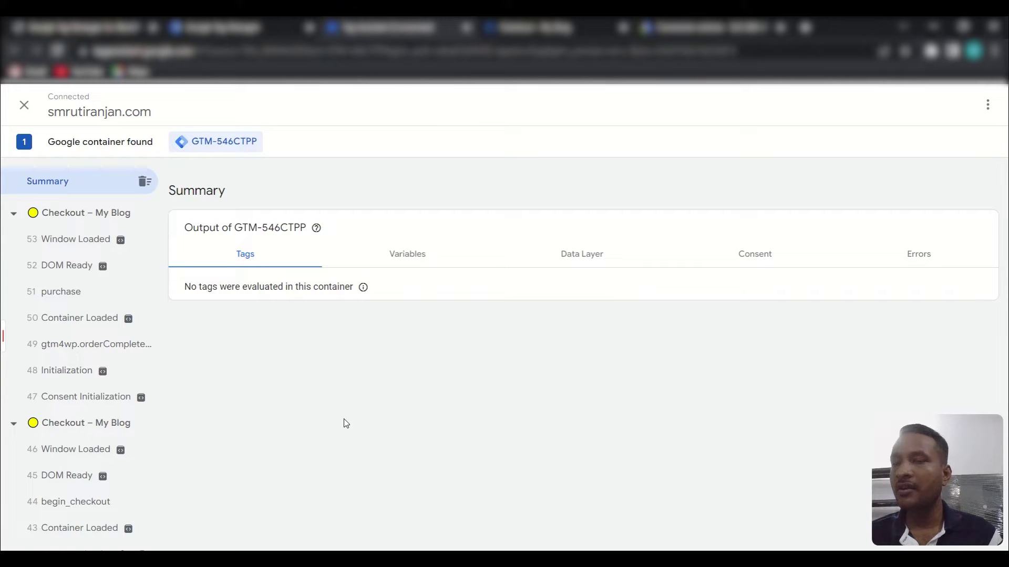
left_click(73, 299)
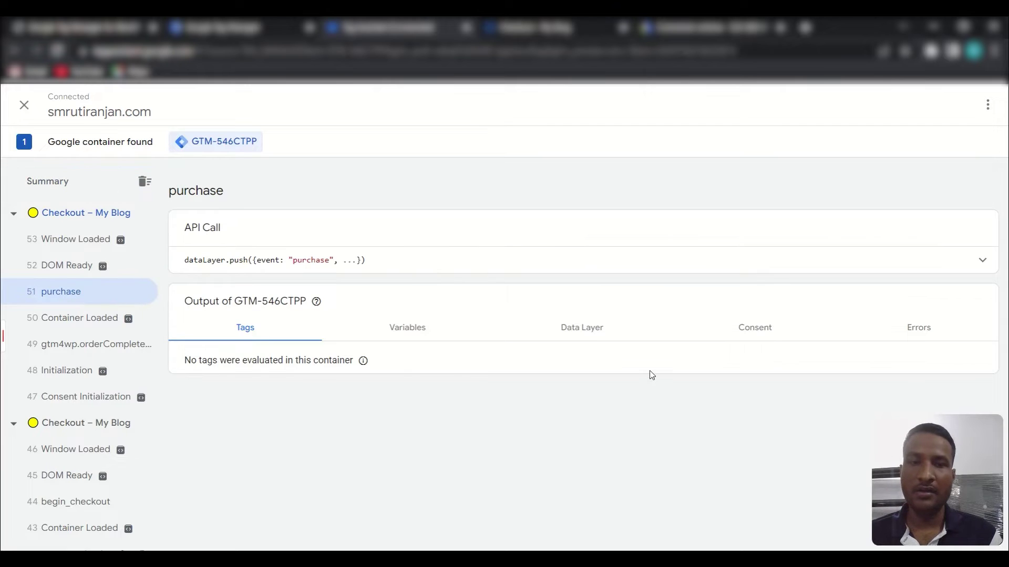
left_click(583, 331)
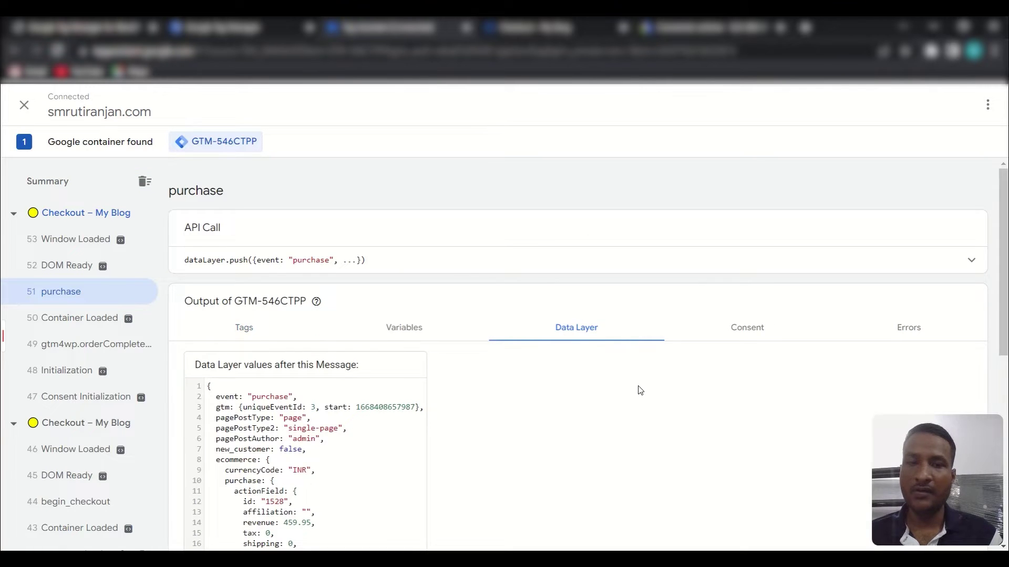
scroll(646, 396, "down", 4)
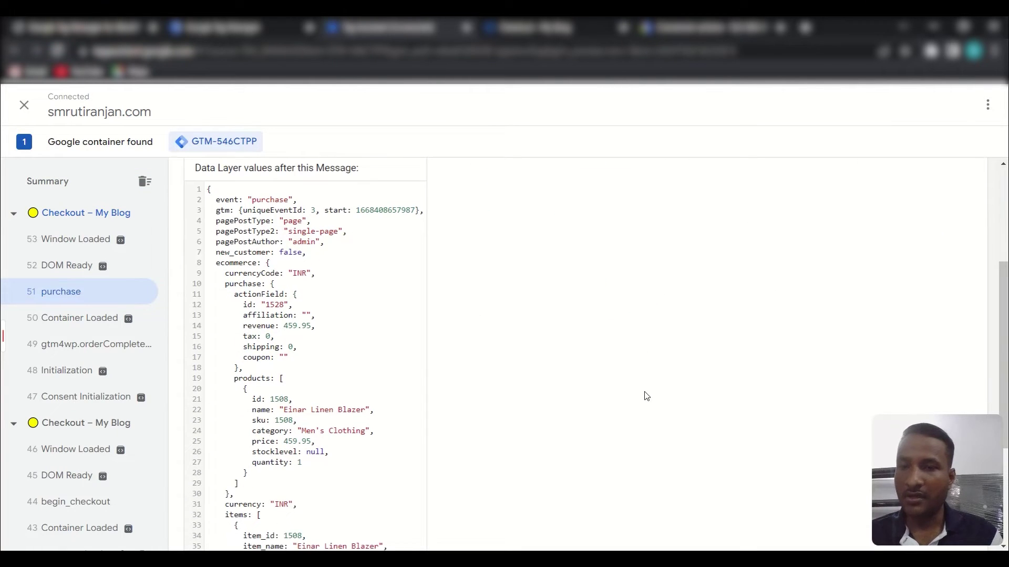
scroll(476, 351, "down", 1)
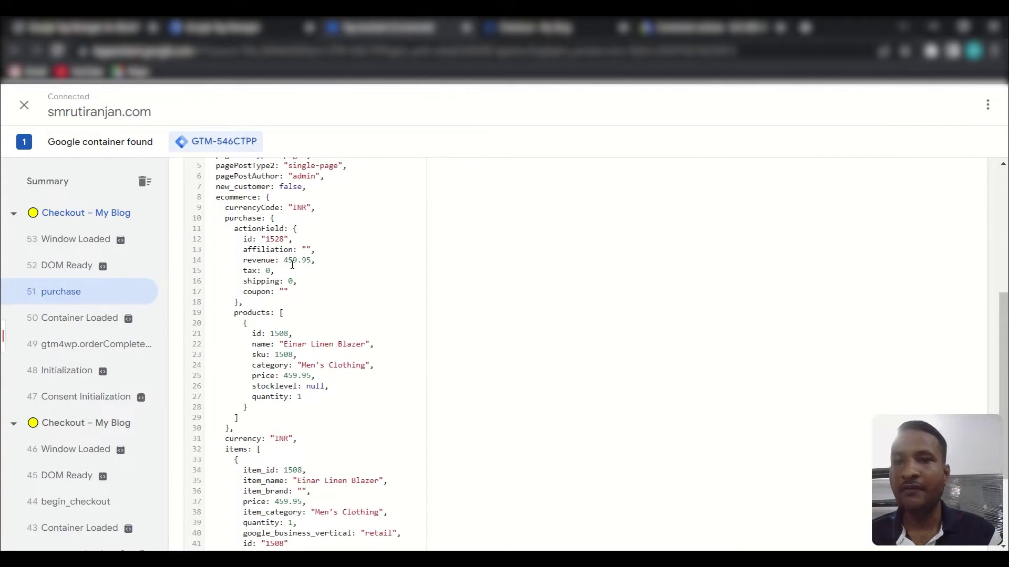
Switch to the store's order confirmation page and compare its product, subtotal and total with the purchase event data in Tag Assistant.
left_click(549, 24)
scroll(612, 342, "up", 2)
scroll(612, 341, "down", 6)
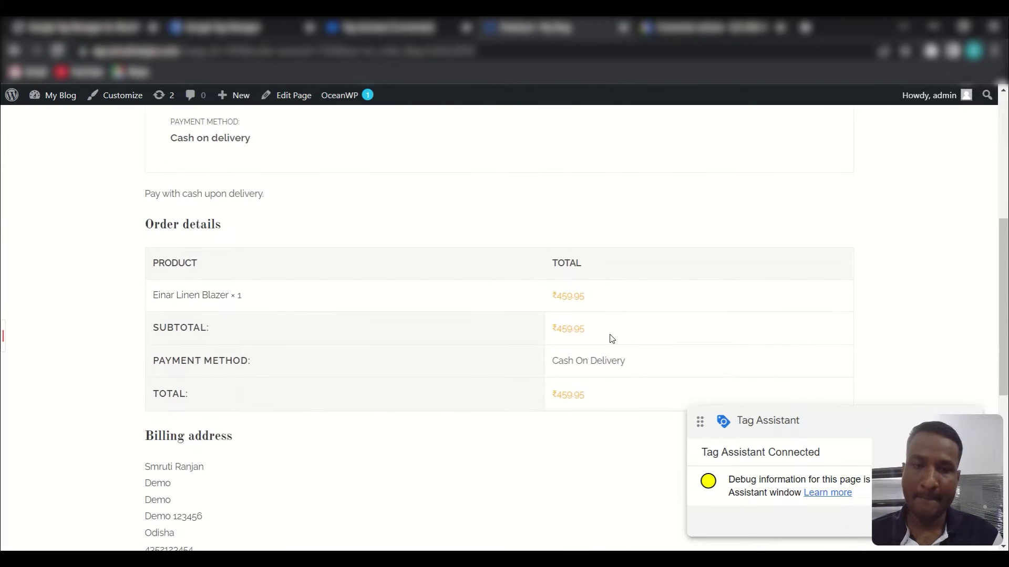
scroll(612, 339, "down", 1)
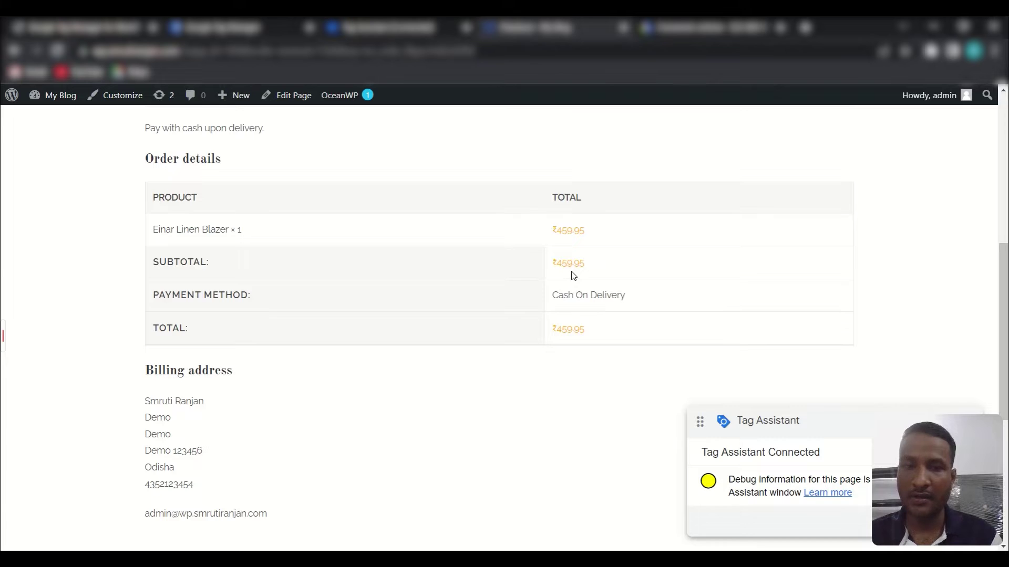
scroll(604, 322, "down", 4)
scroll(597, 322, "up", 9)
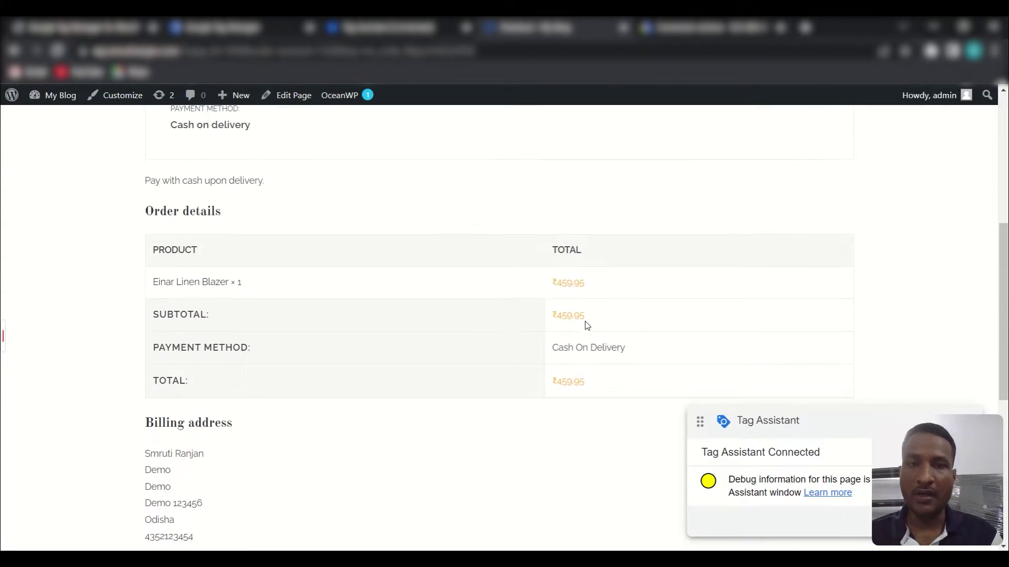
scroll(587, 326, "up", 3)
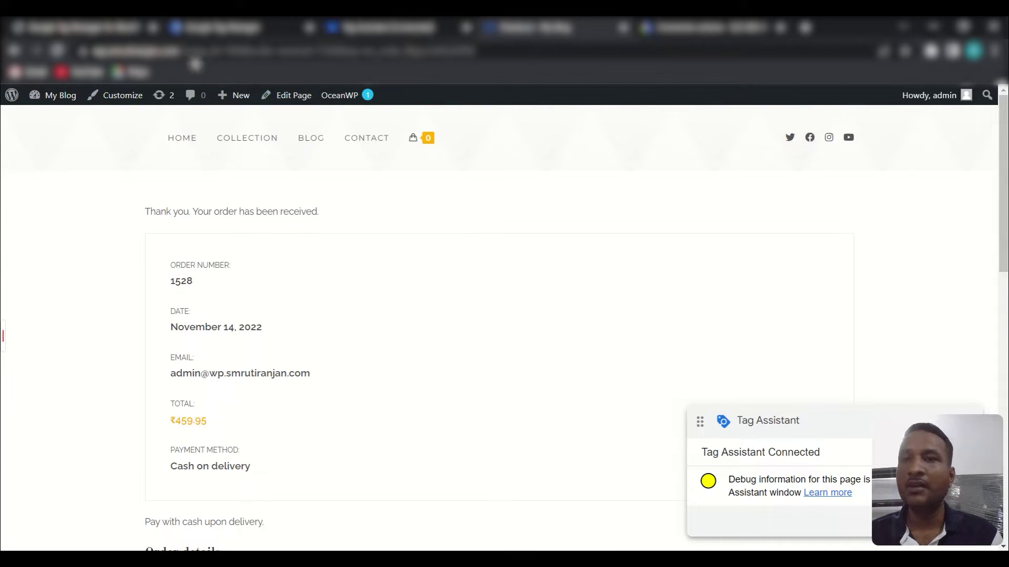
left_click(369, 29)
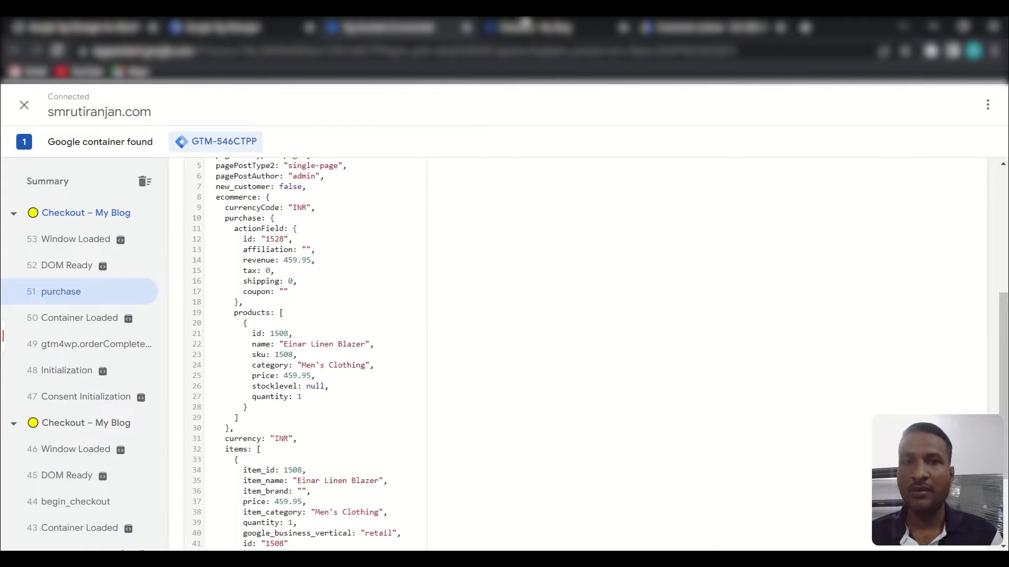
left_click(524, 26)
scroll(466, 409, "down", 3)
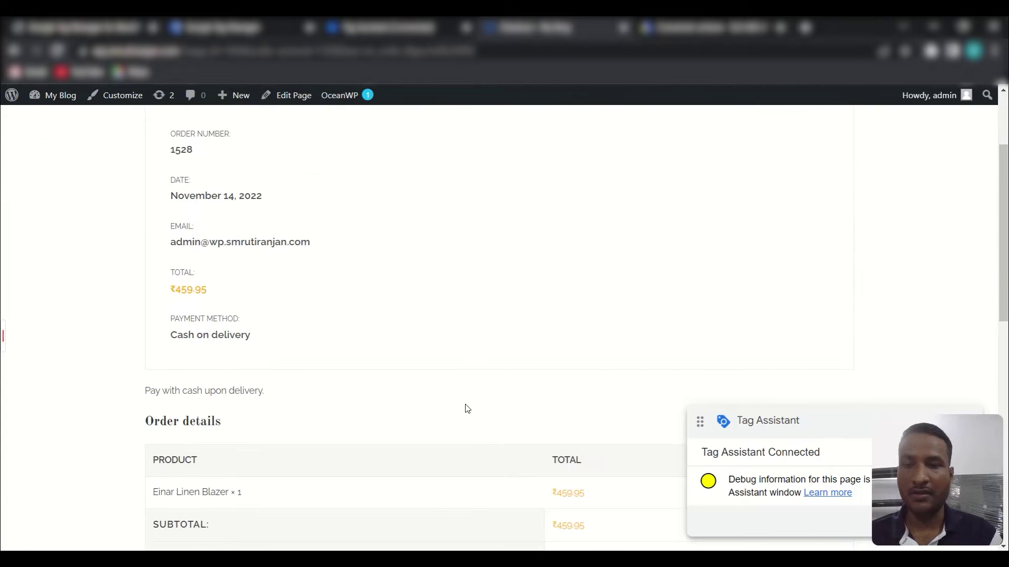
scroll(525, 404, "down", 1)
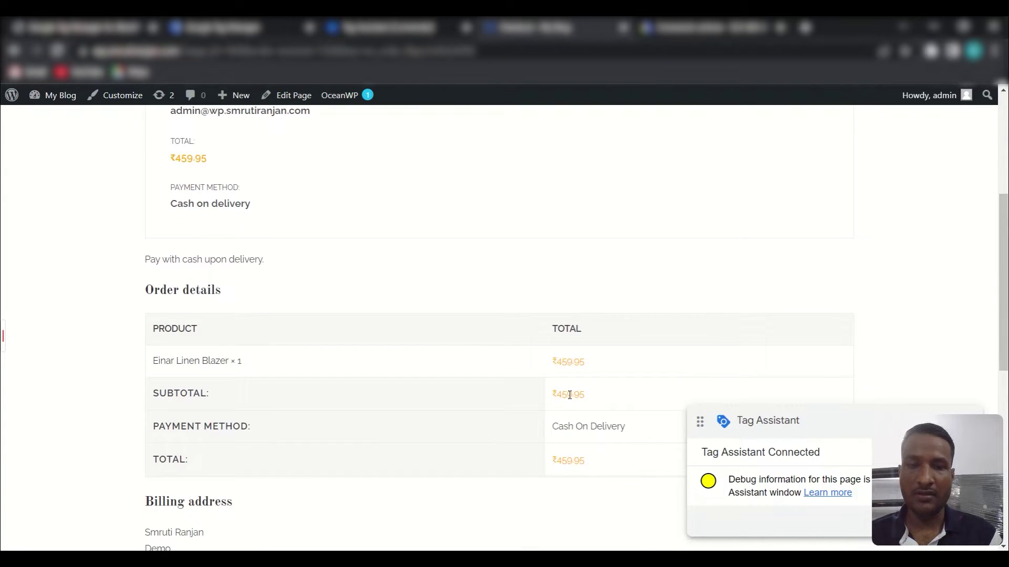
scroll(575, 394, "down", 3)
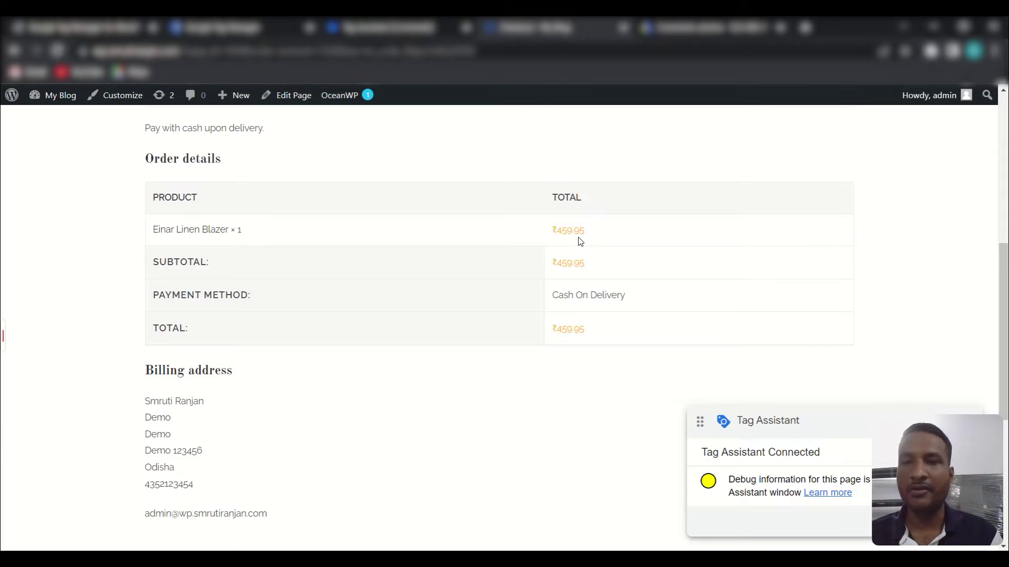
Return to Tag Assistant and review the purchase event's complete data layer, including currency, items, transaction ID and value.
key("ctrl+Tab")
scroll(525, 388, "down", 3)
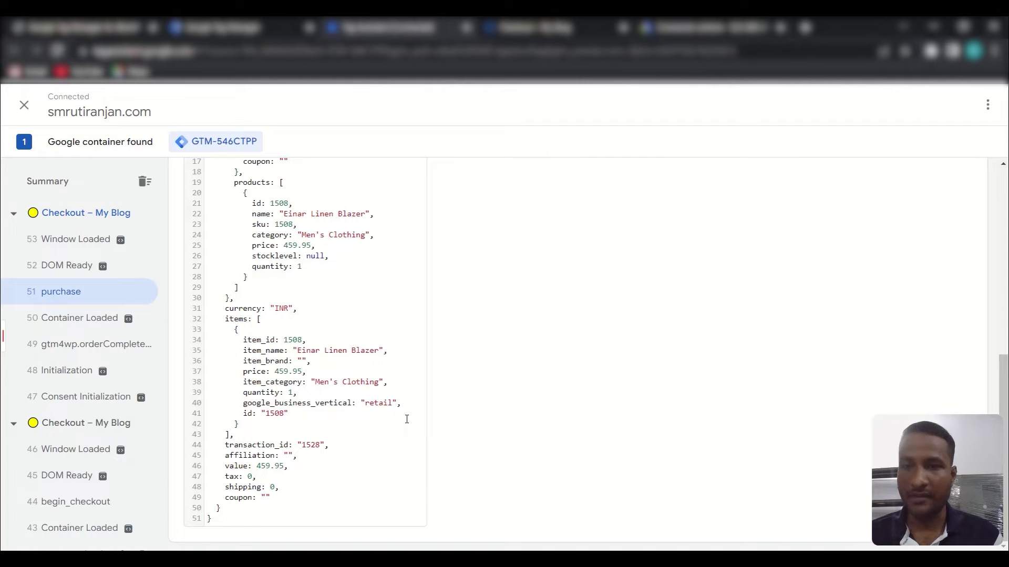
scroll(385, 423, "up", 5)
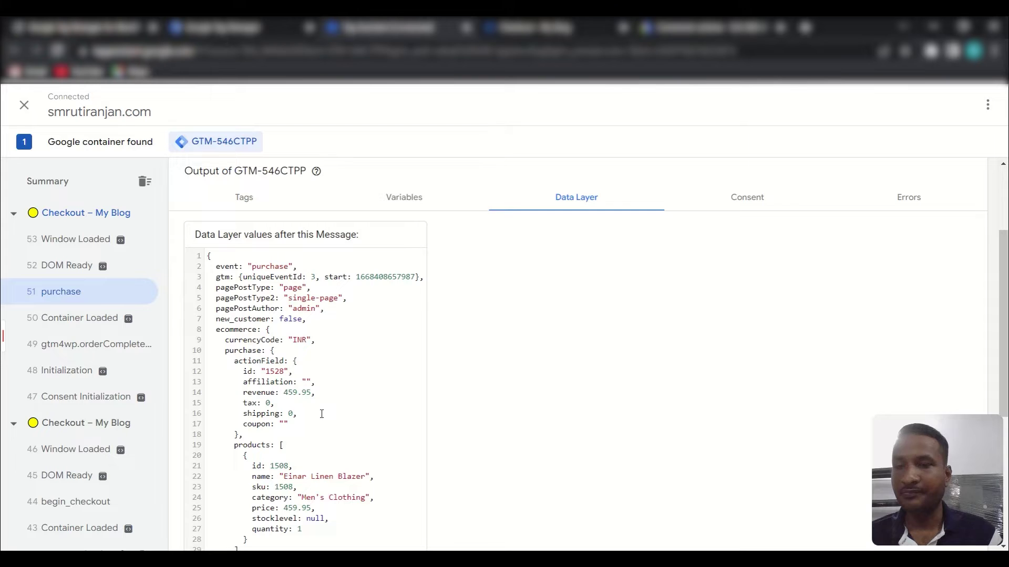
scroll(315, 402, "up", 2)
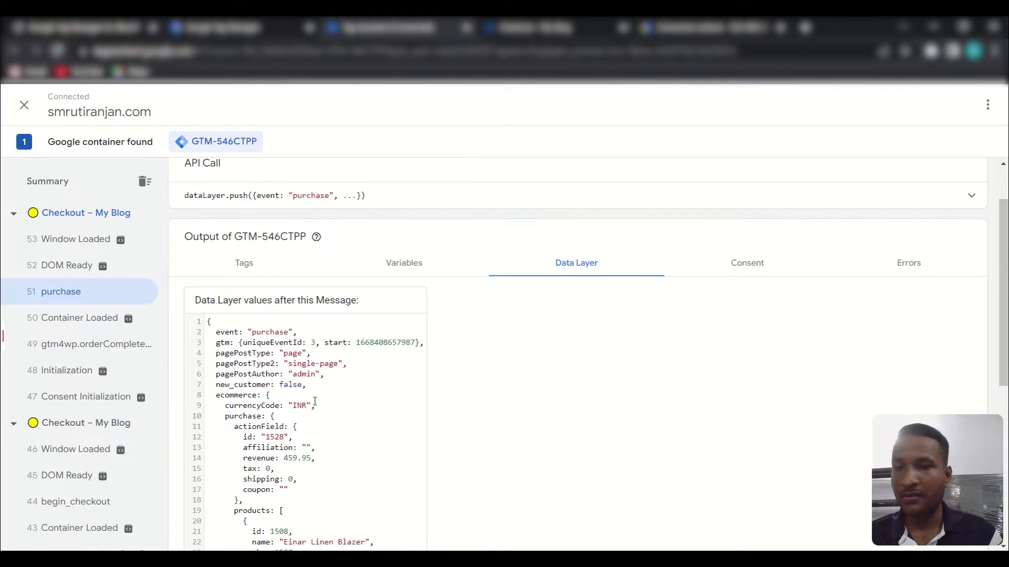
scroll(316, 402, "down", 2)
scroll(288, 418, "down", 5)
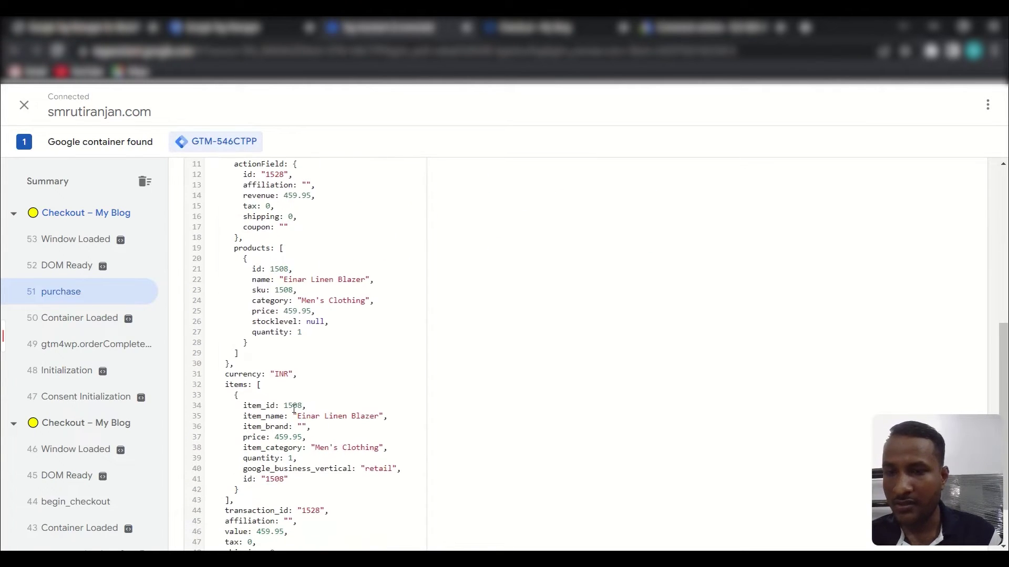
scroll(294, 407, "down", 2)
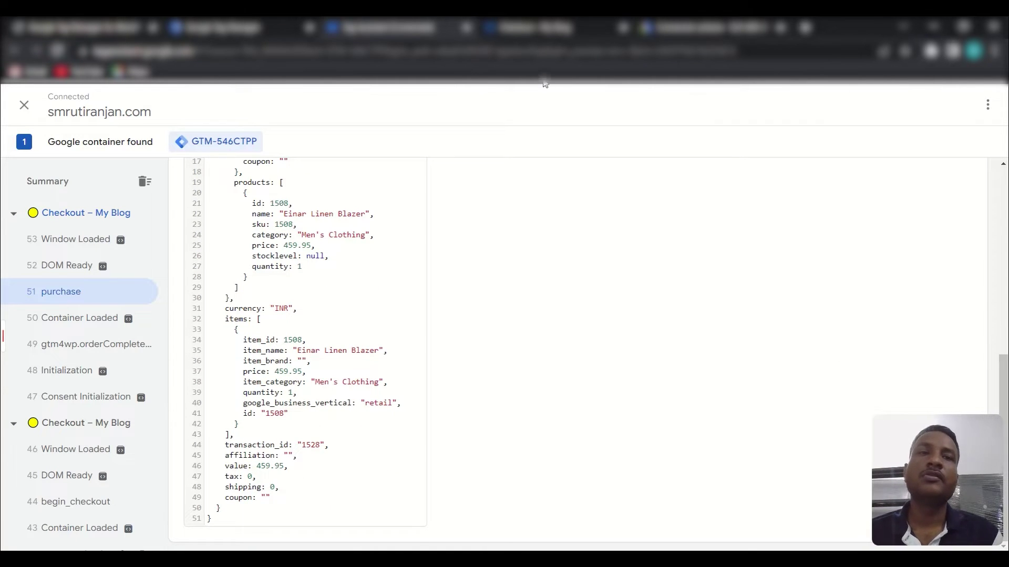
Switch to the Google Ads conversions summary and start a new conversion action for tracking actions on a website.
left_click(688, 24)
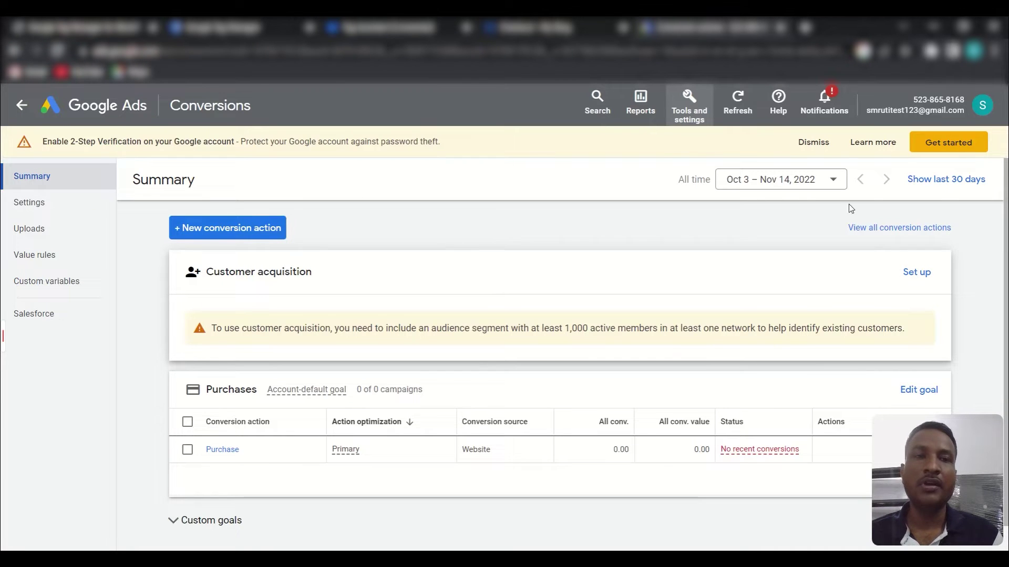
left_click(684, 105)
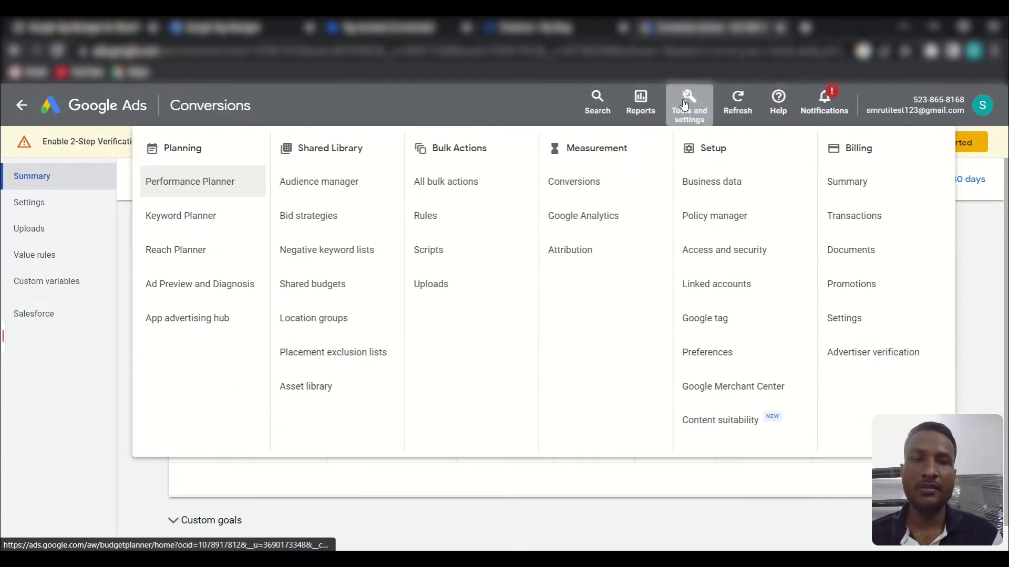
left_click(984, 281)
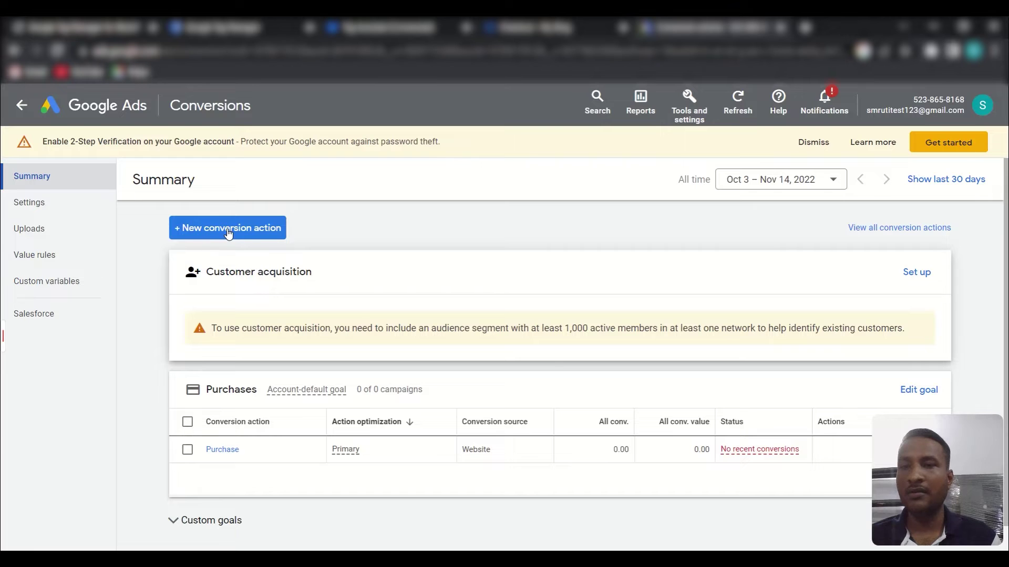
left_click(253, 237)
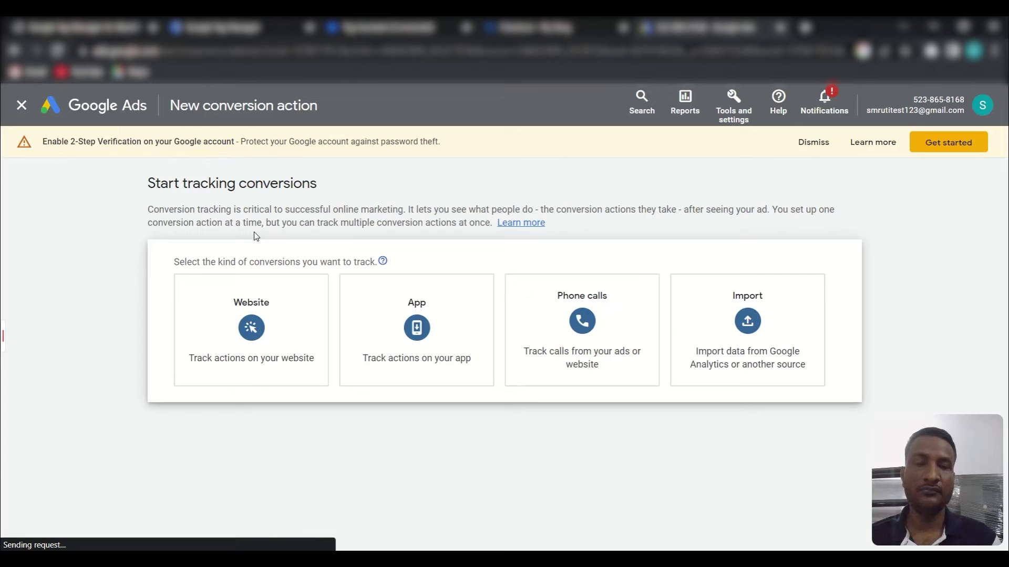
left_click(282, 324)
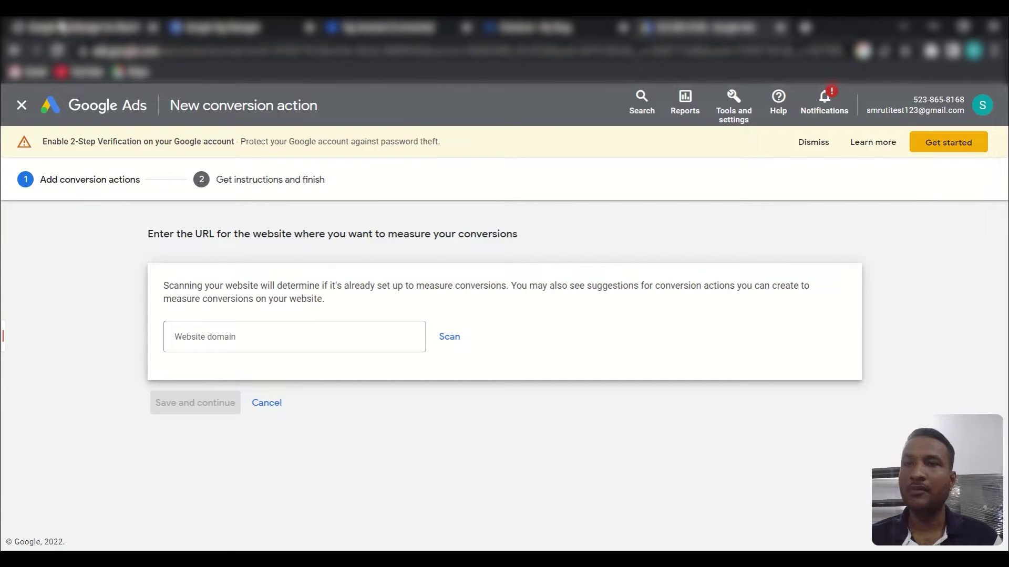
Copy the store's web address from its WordPress admin page, enter it as the website domain for the new conversion action, and scan it.
left_click(332, 27)
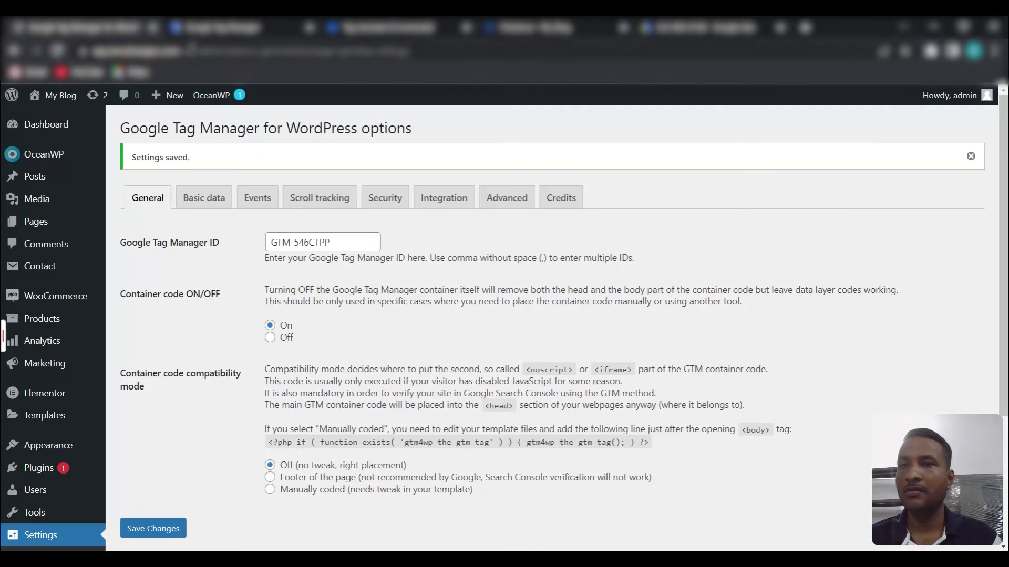
left_click(90, 51)
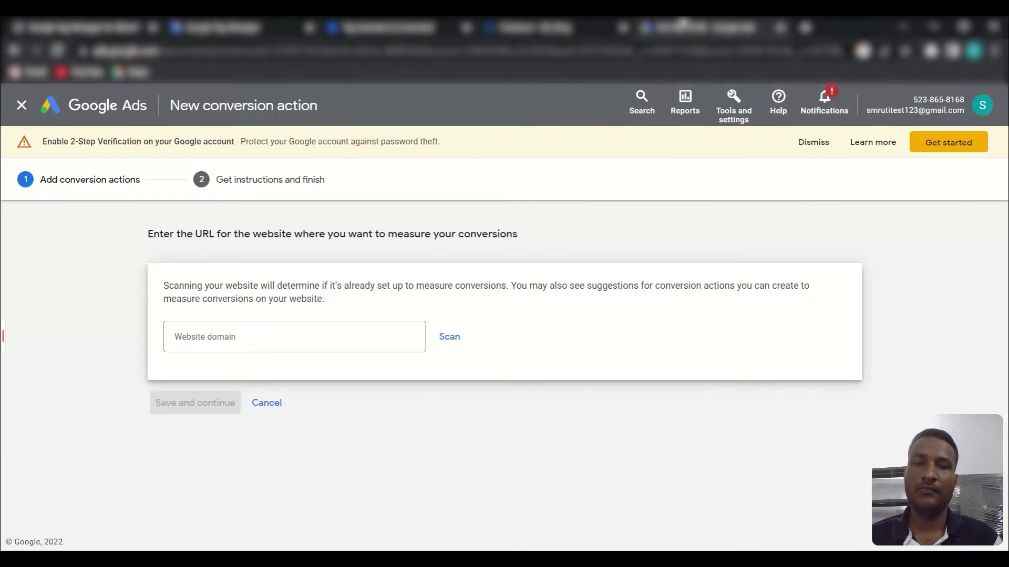
left_click(683, 27)
left_click(280, 335)
type("https://wp.smrutiranjan.com/")
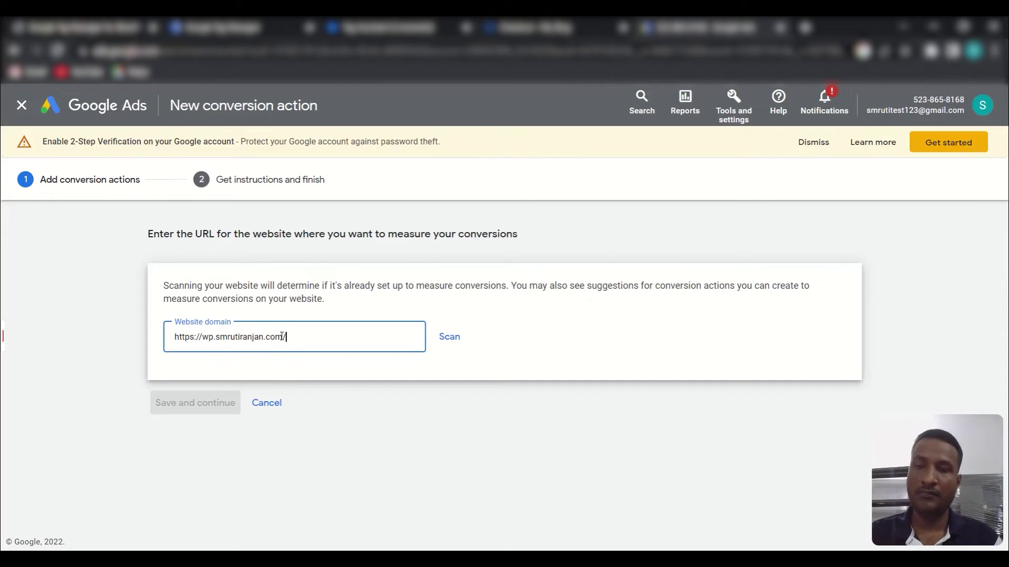
left_click(453, 339)
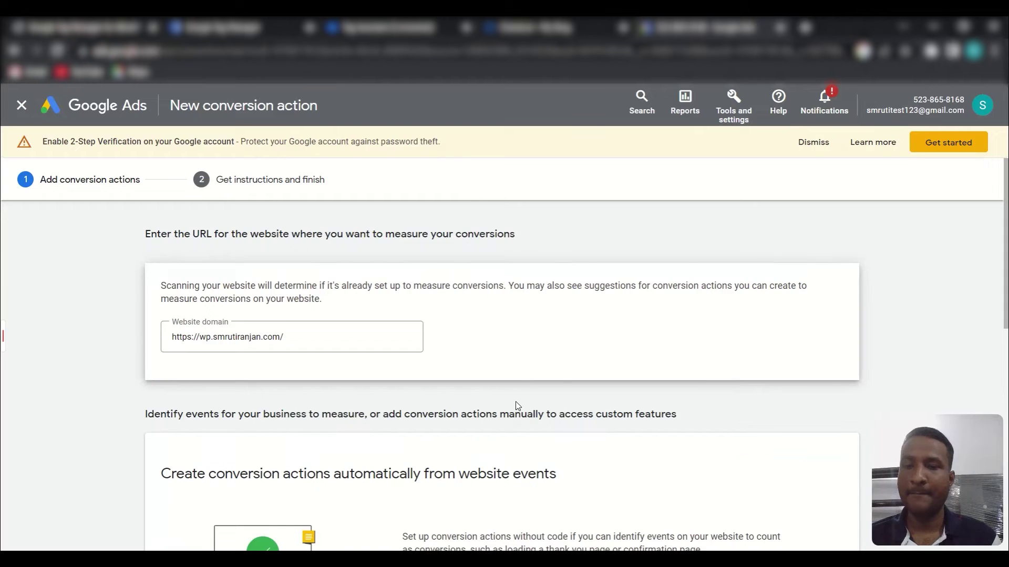
Add a conversion action manually using code and set its goal category to Purchase.
scroll(565, 386, "down", 3)
scroll(564, 385, "down", 5)
scroll(565, 385, "down", 2)
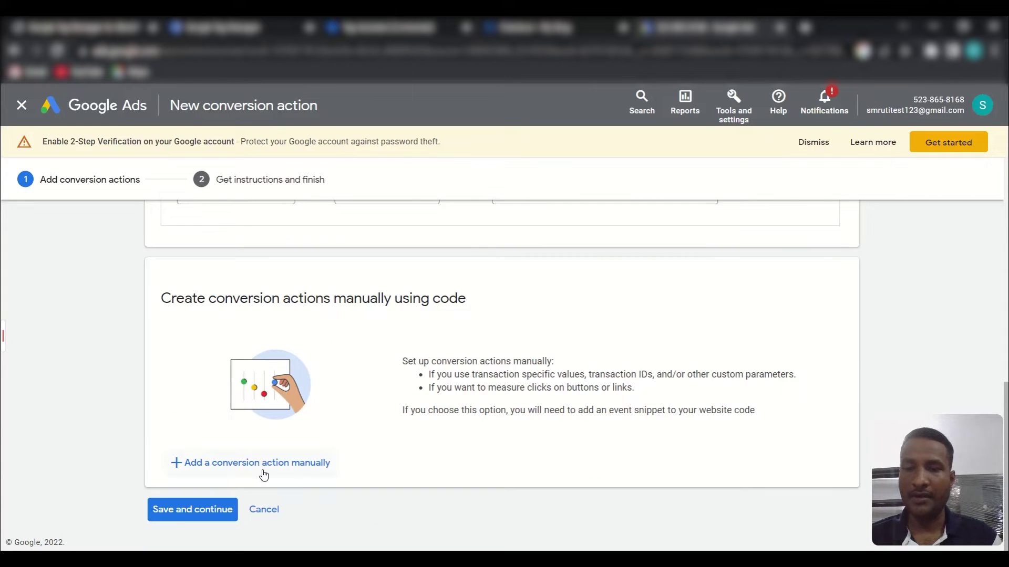
left_click(296, 465)
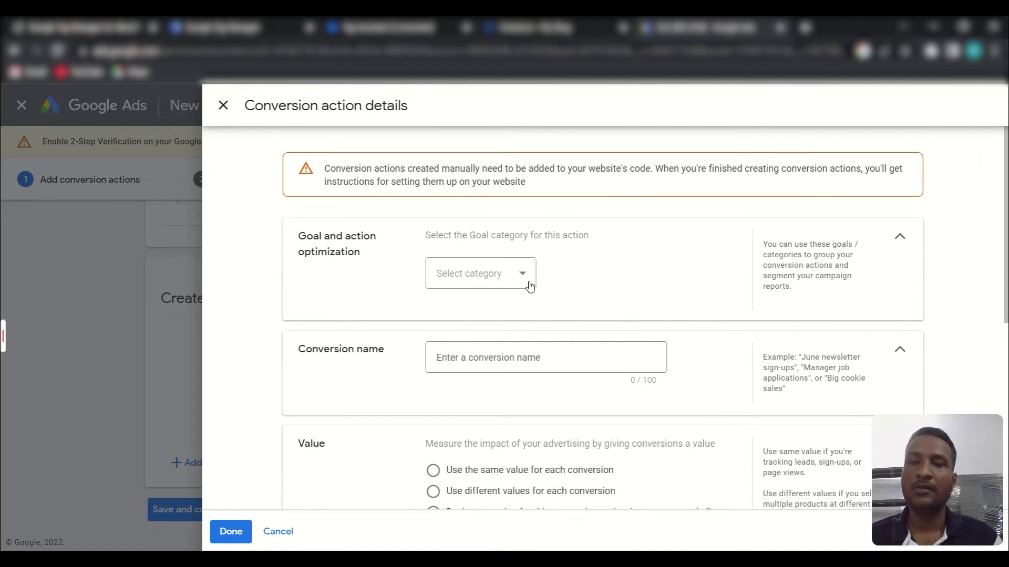
left_click(521, 281)
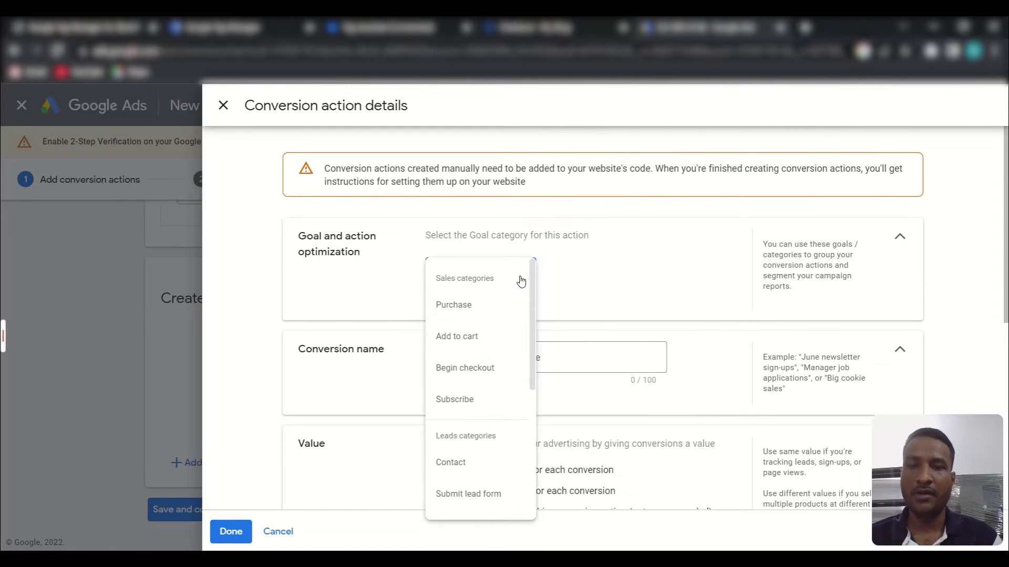
left_click(454, 309)
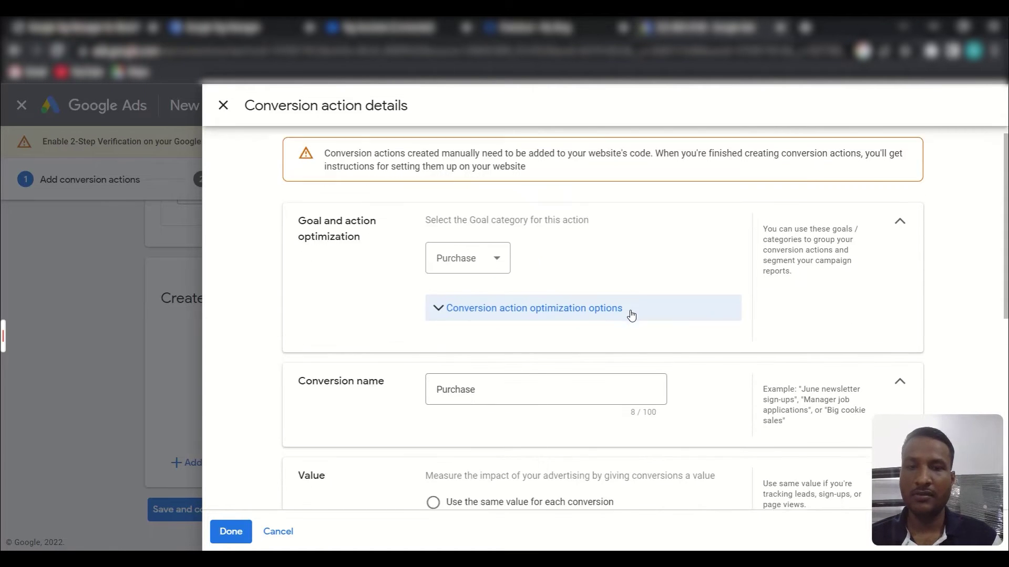
Expand the conversion action optimization options for review and set the conversion name to "Purchase WP".
scroll(604, 313, "down", 1)
left_click(436, 260)
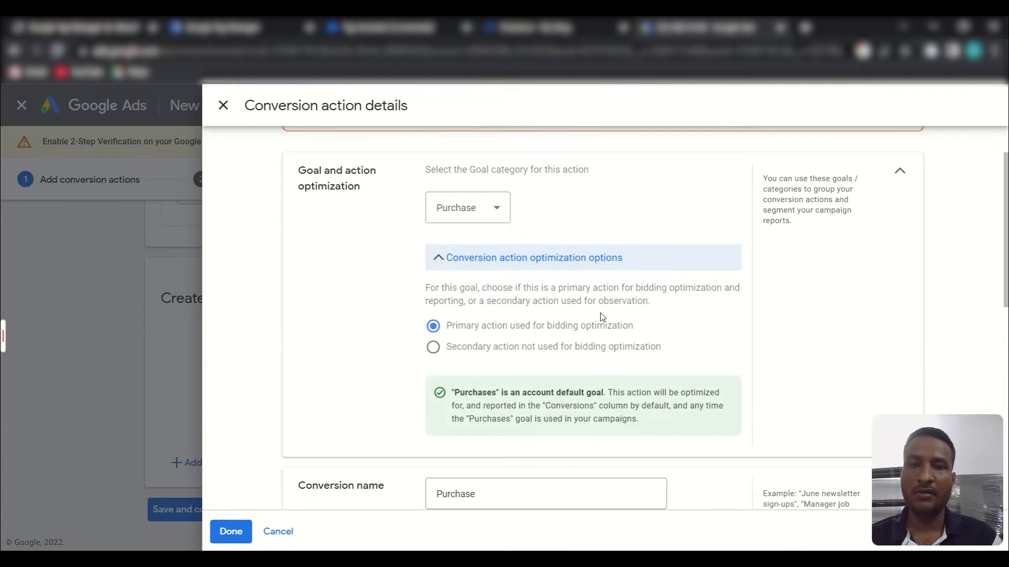
scroll(603, 316, "down", 1)
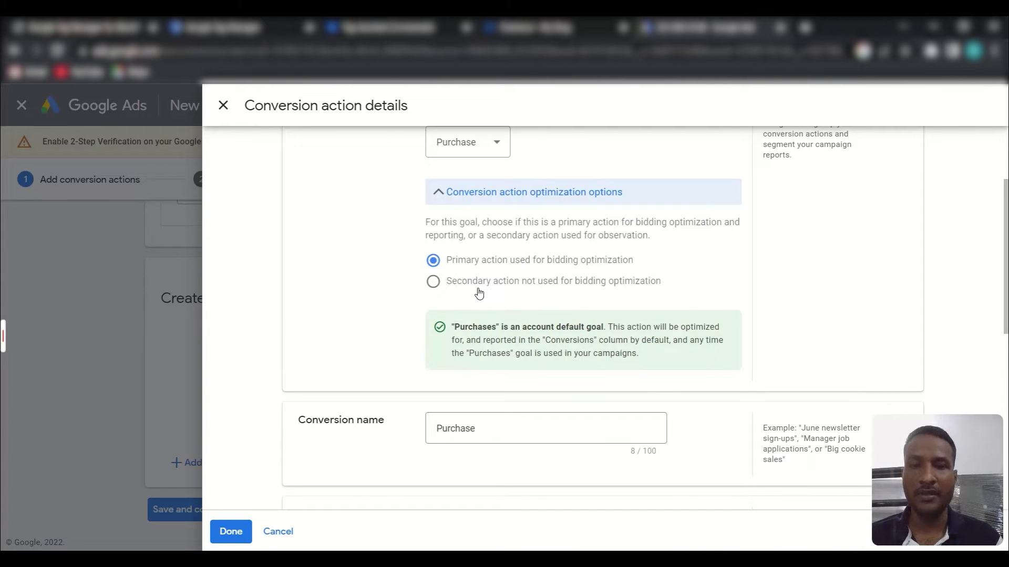
scroll(373, 364, "down", 2)
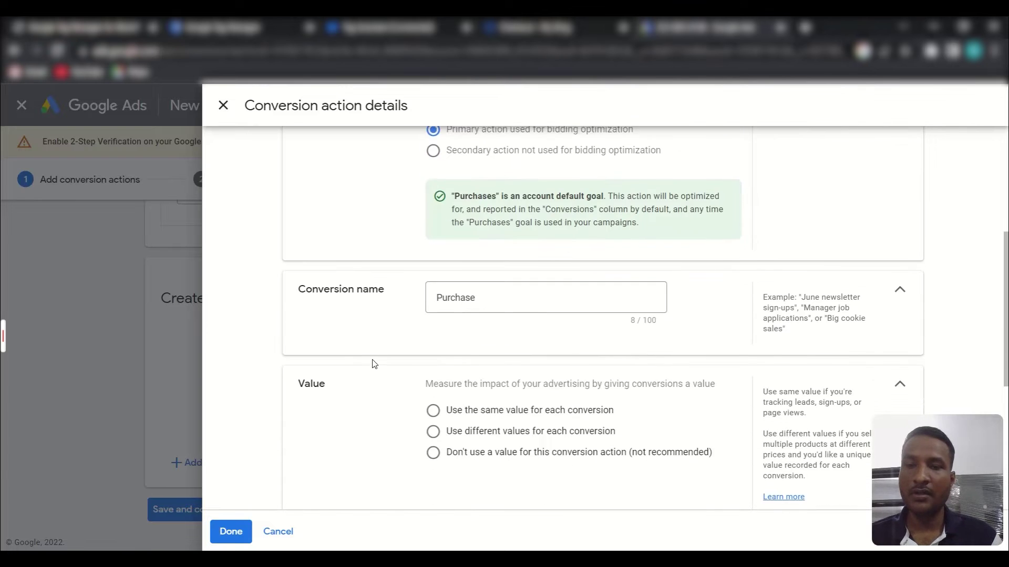
scroll(362, 349, "down", 1)
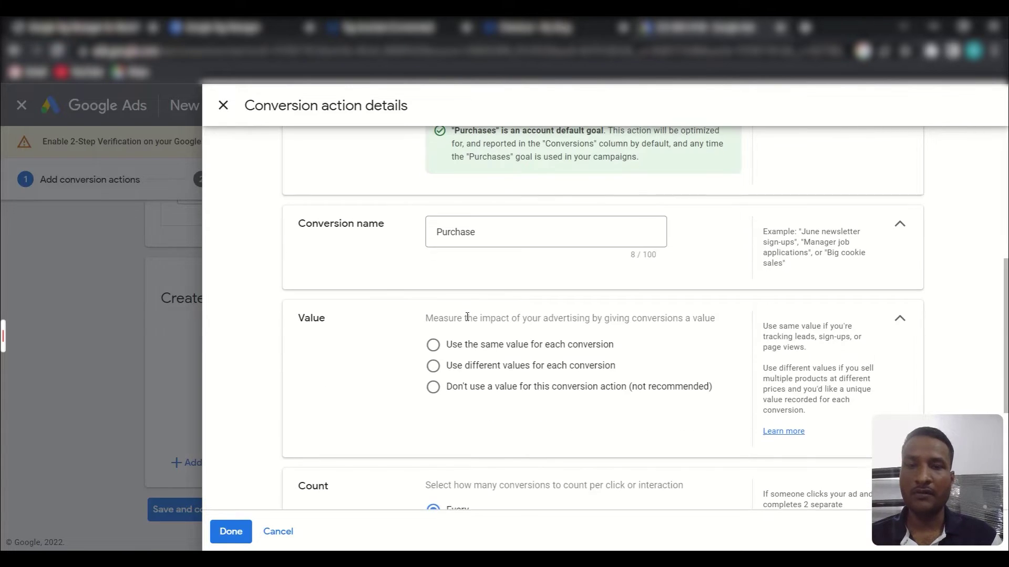
left_click(481, 231)
type("WP")
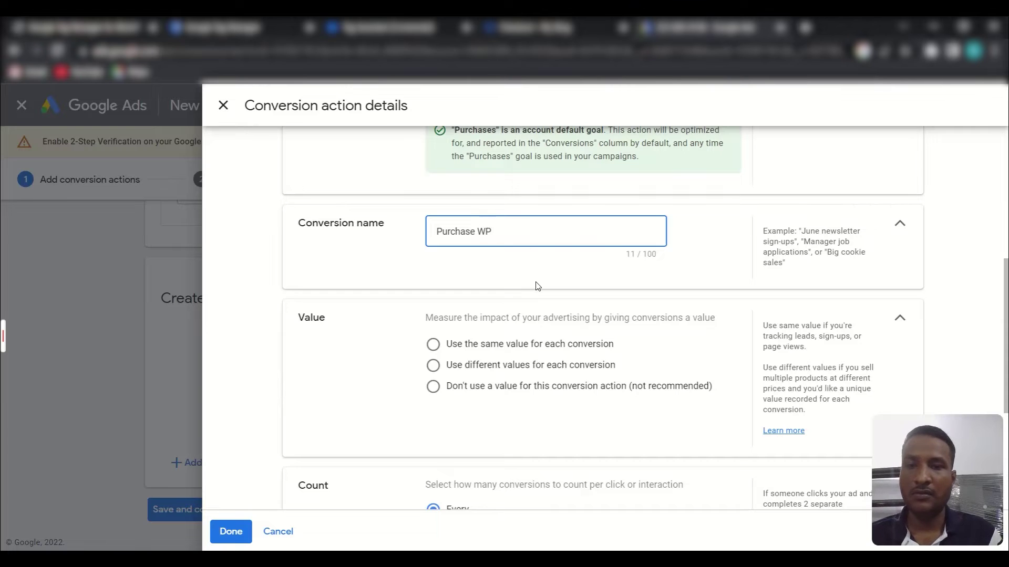
Set the conversion action to use different values for each conversion and finish its details.
scroll(537, 286, "down", 3)
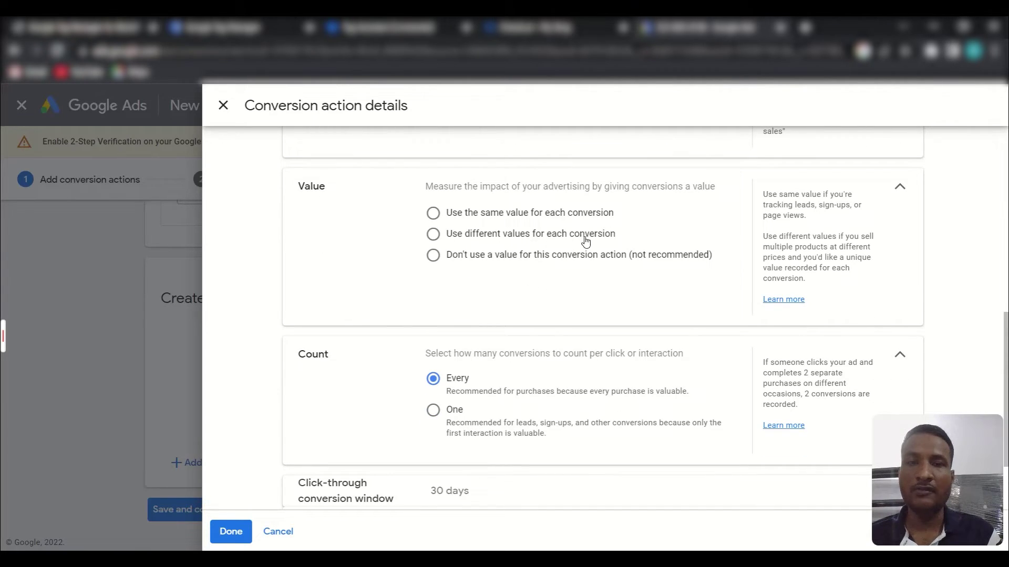
left_click(433, 234)
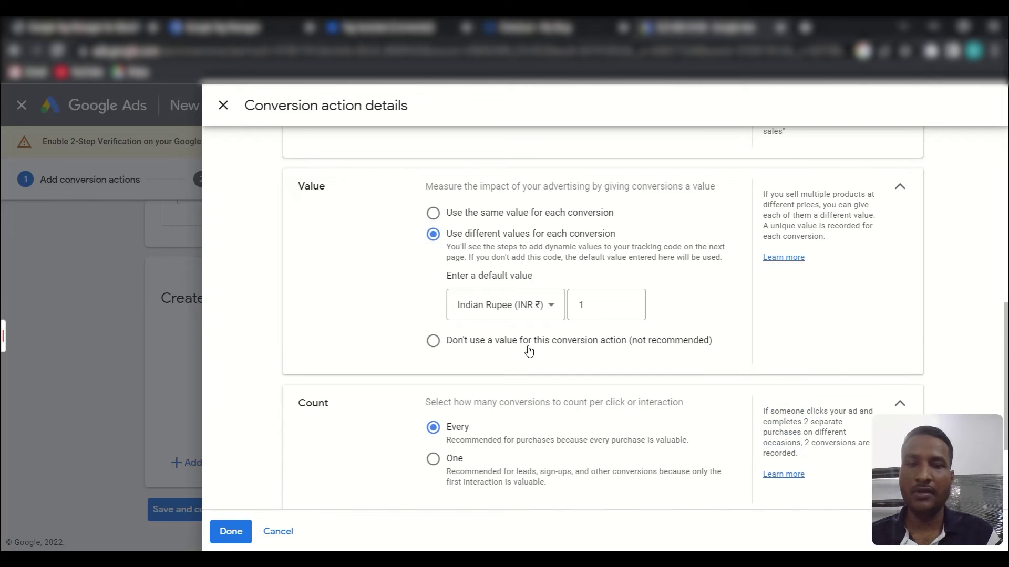
scroll(396, 351, "down", 3)
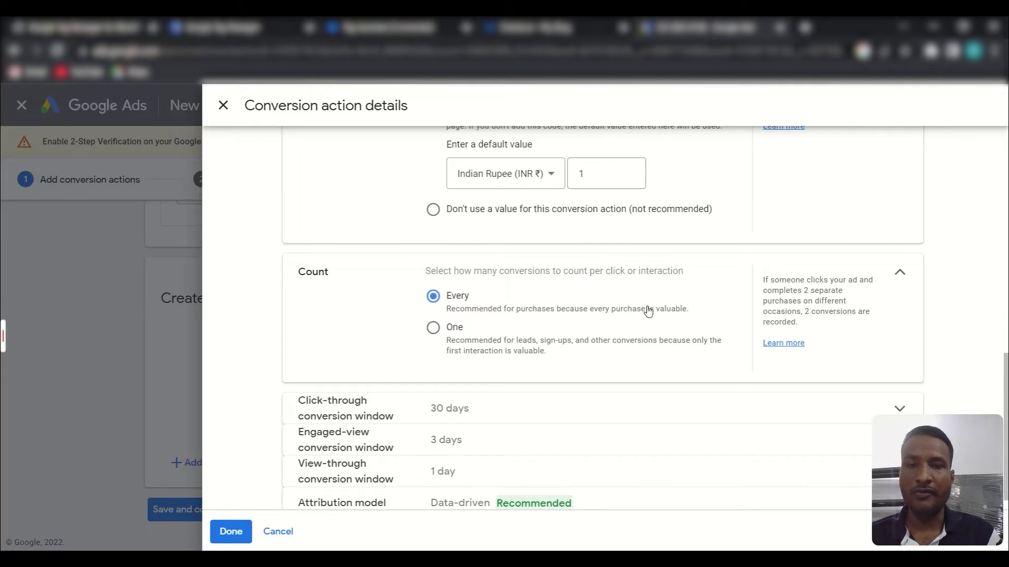
scroll(436, 352, "down", 1)
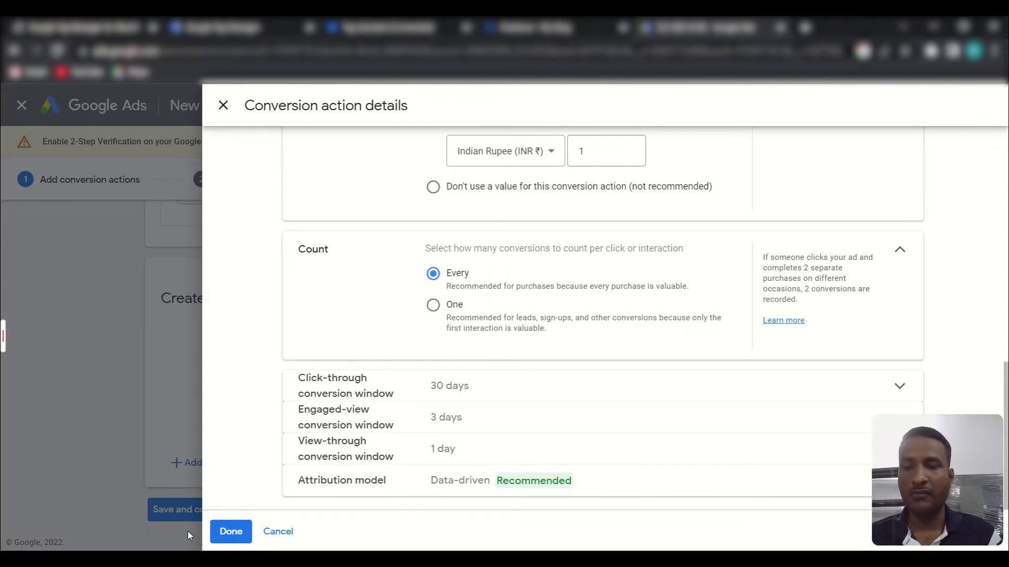
left_click(231, 532)
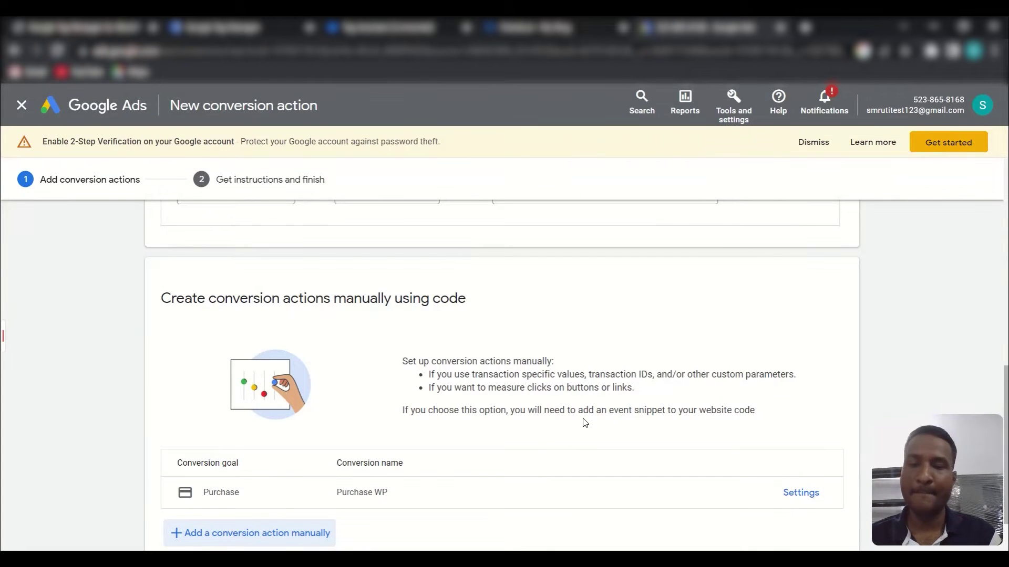
Save the Purchase WP conversion action, review its tag instructions, and finish the setup.
scroll(580, 424, "down", 2)
left_click(203, 510)
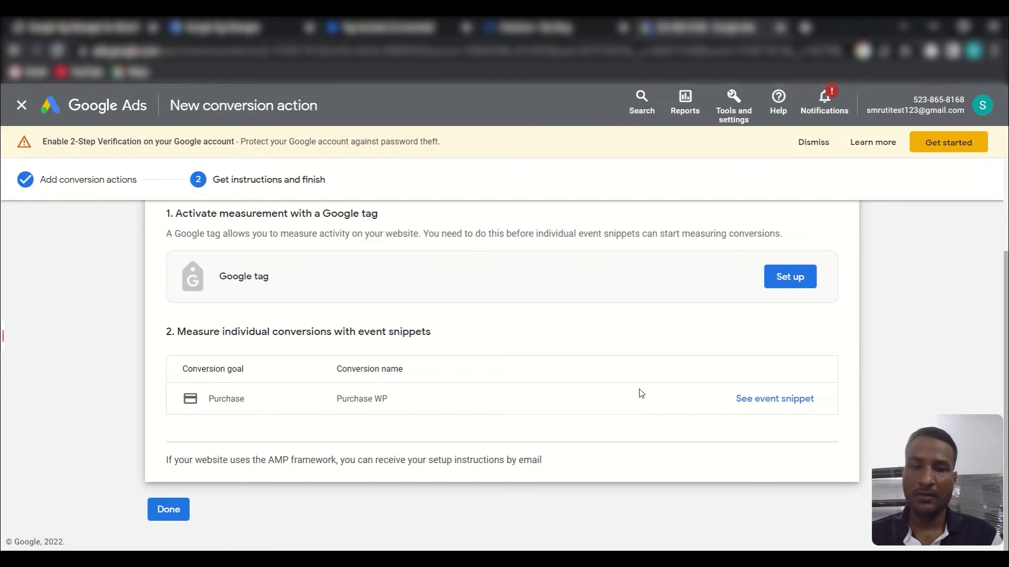
scroll(427, 479, "up", 2)
scroll(428, 479, "down", 2)
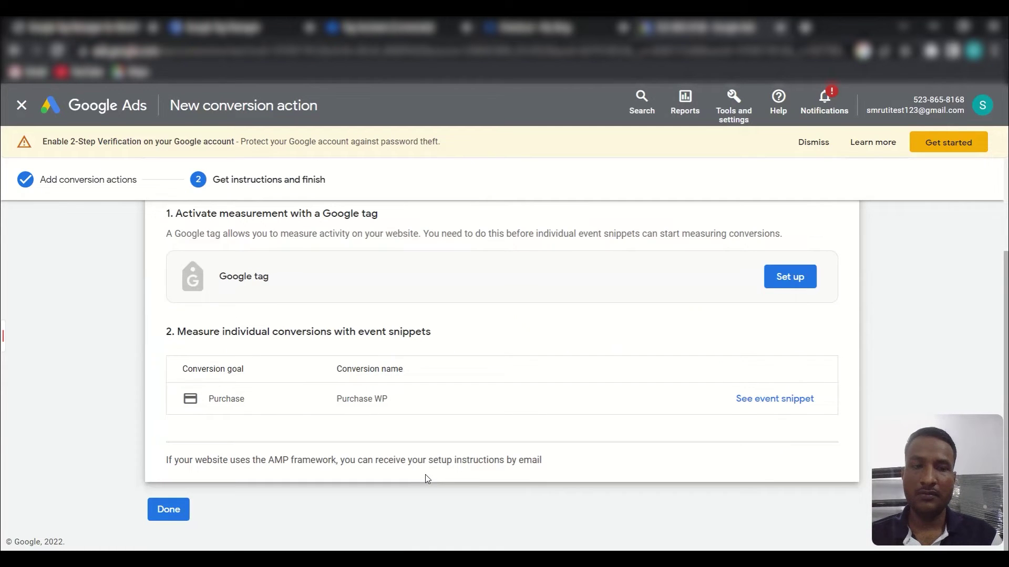
left_click(167, 510)
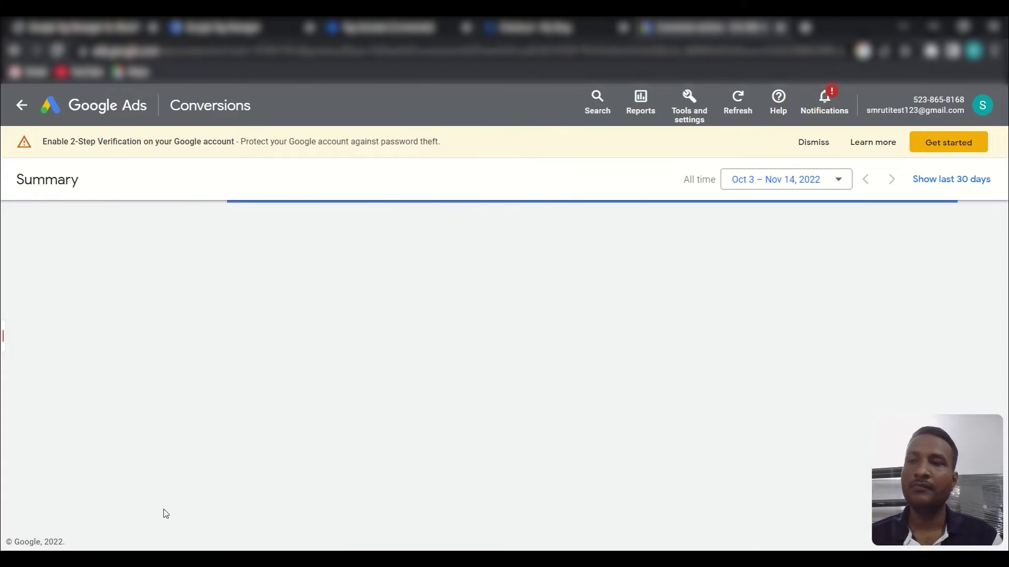
Open the Purchase WP conversion action and show its Google Tag Manager setup instructions with the conversion ID and label.
scroll(178, 513, "down", 1)
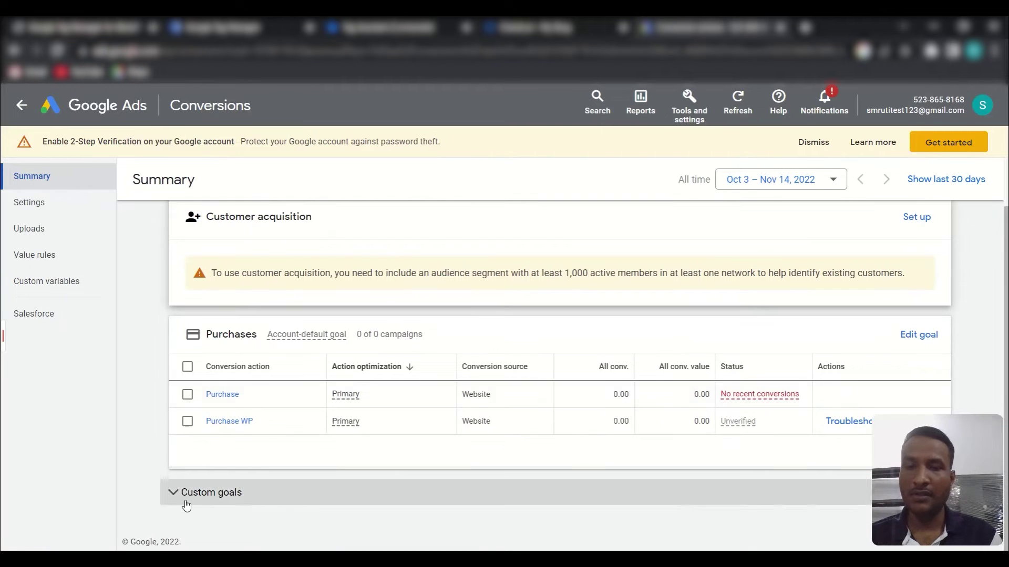
left_click(229, 424)
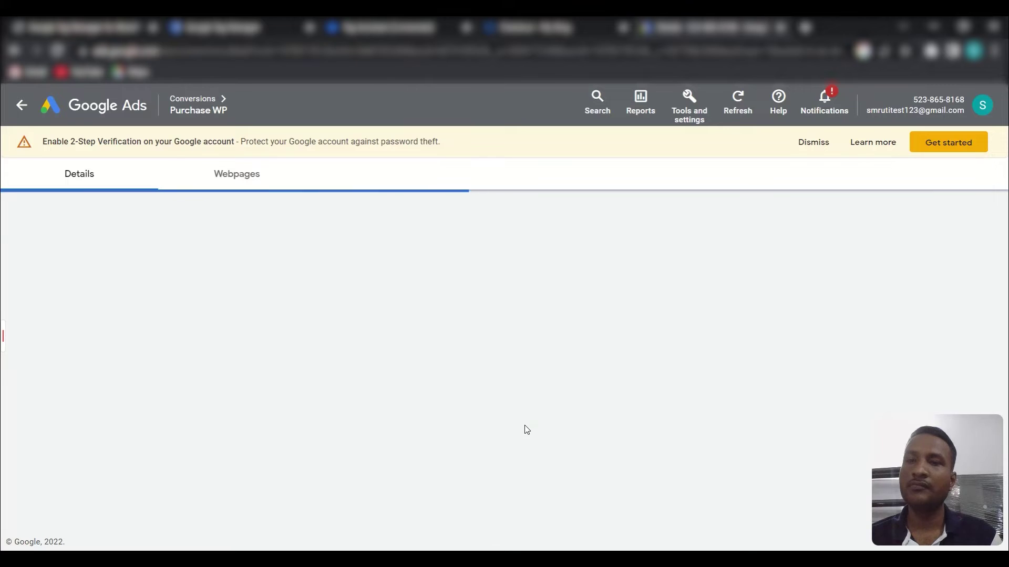
scroll(608, 405, "down", 3)
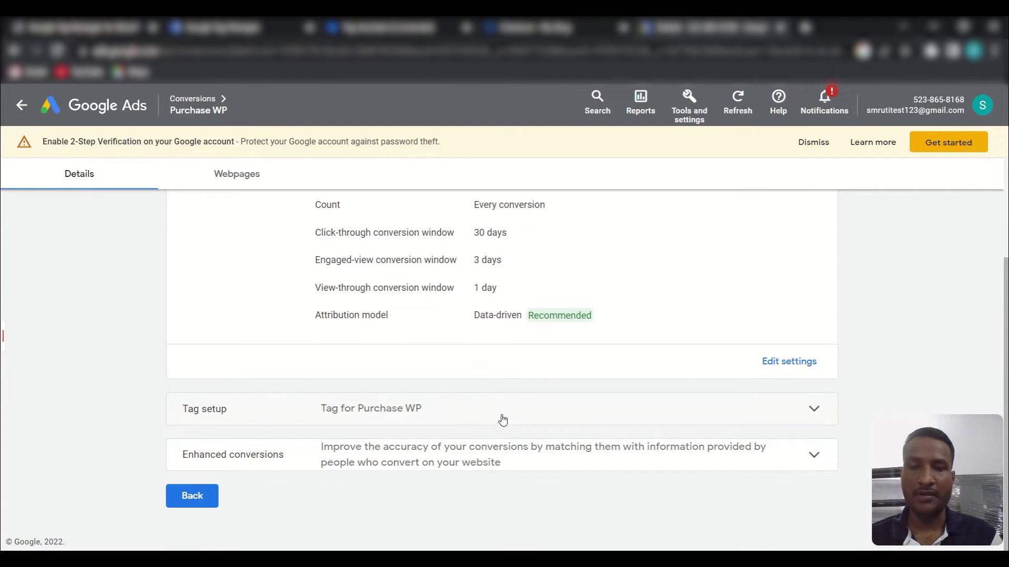
left_click(525, 412)
scroll(551, 368, "down", 3)
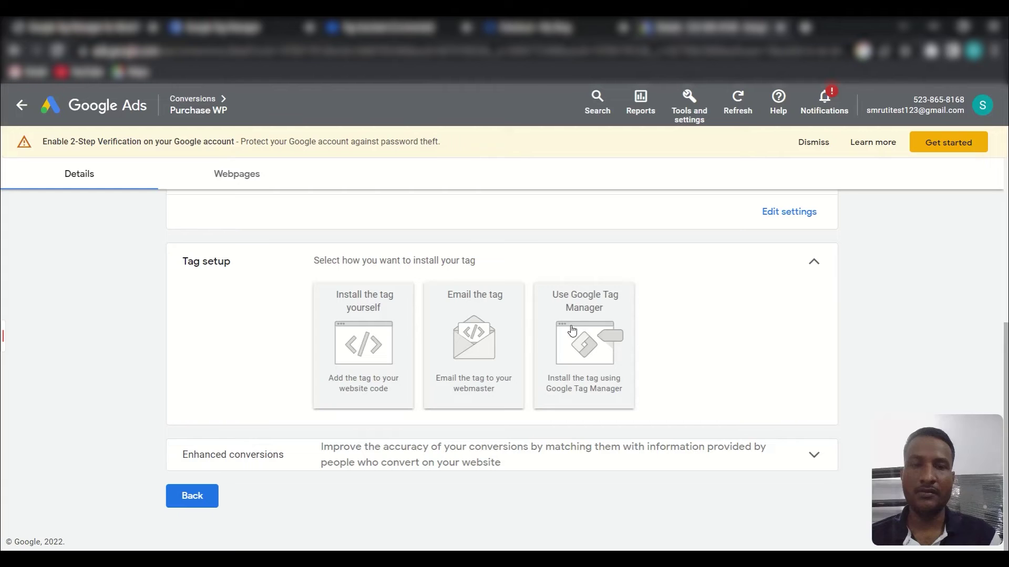
left_click(602, 326)
scroll(631, 347, "down", 2)
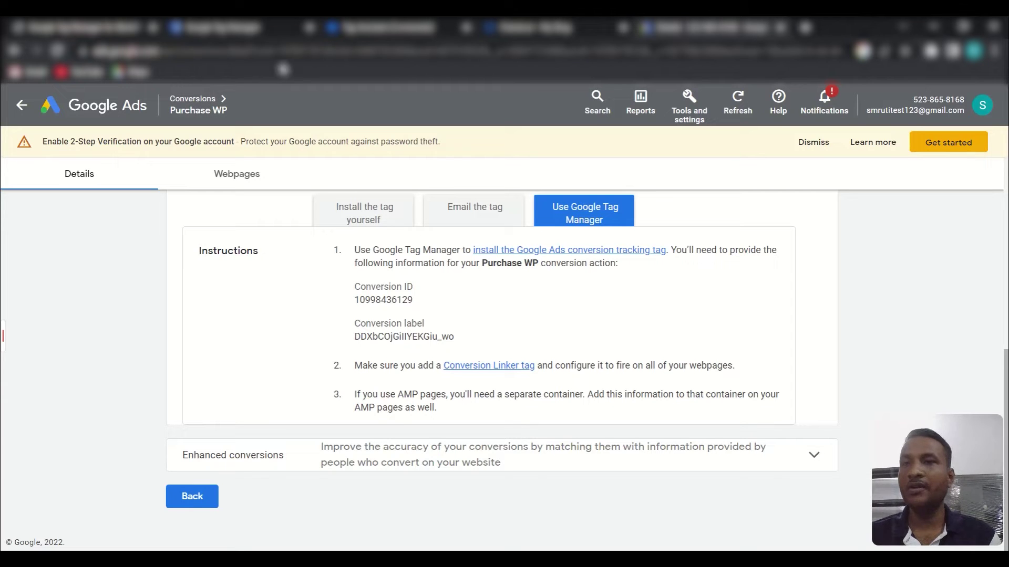
Switch to Google Tag Manager and create a new tag named "GADS Convsn WP Tag".
left_click(221, 28)
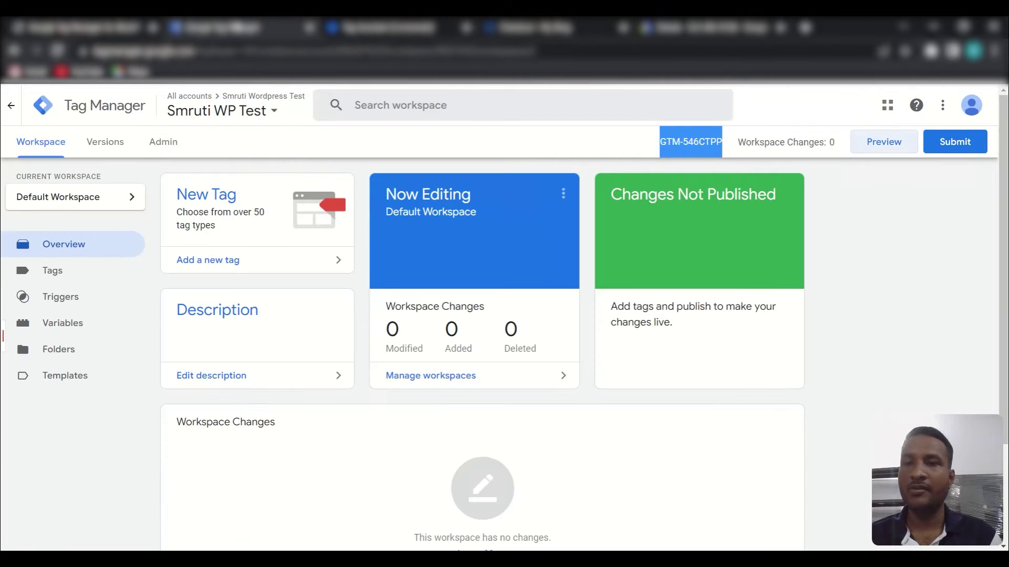
left_click(55, 275)
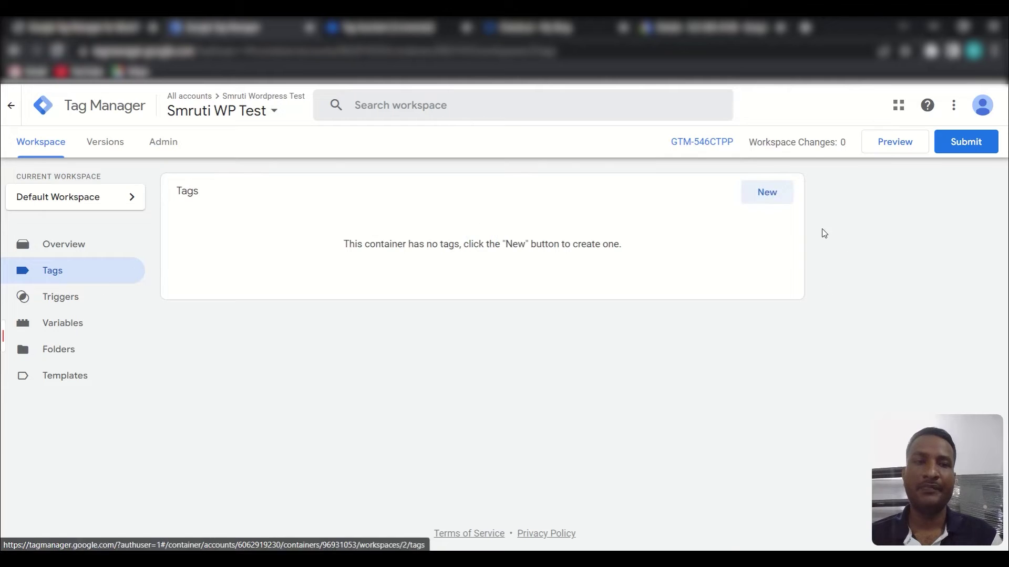
left_click(769, 196)
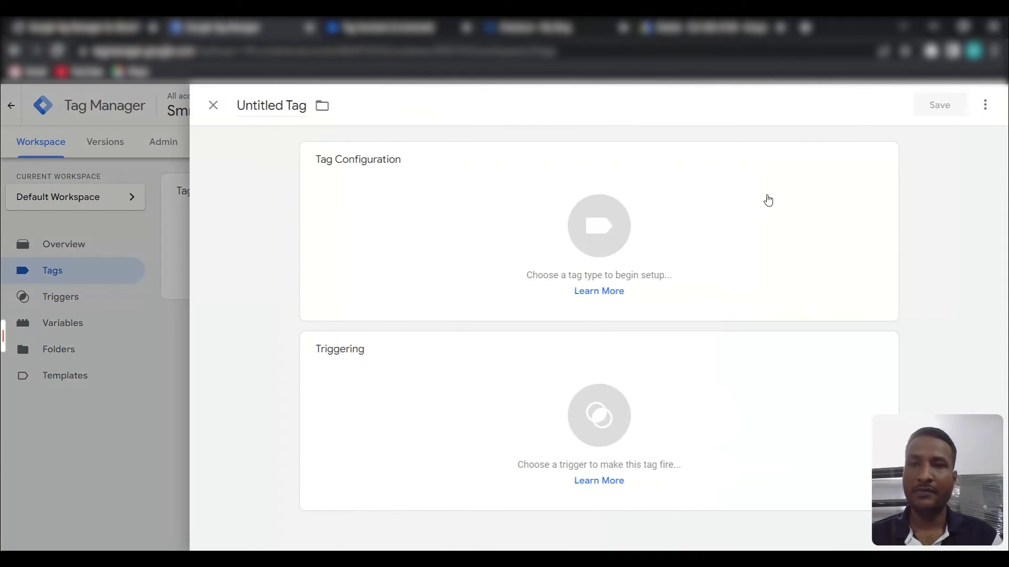
left_click_drag(284, 106, 200, 108)
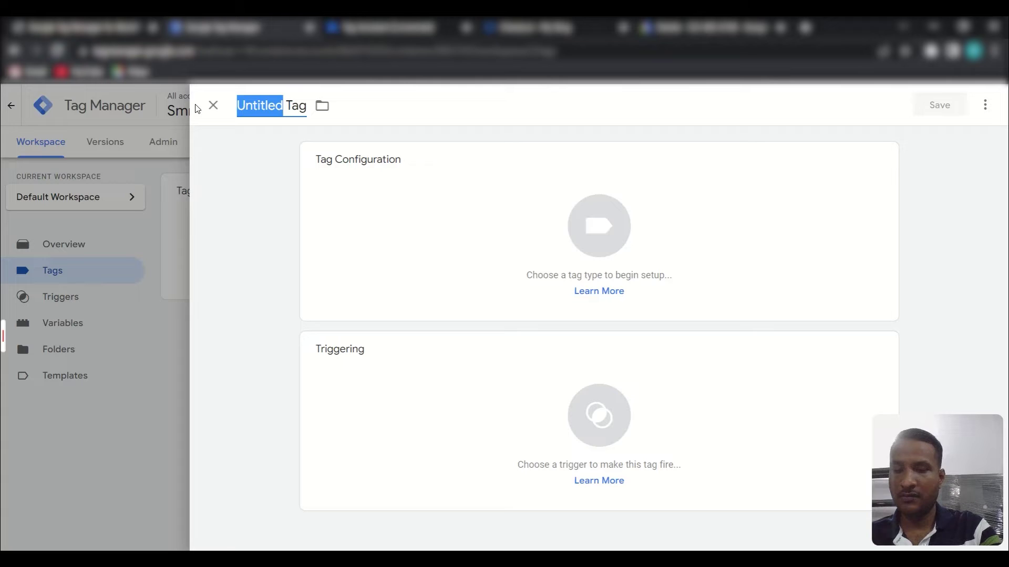
type("GADS")
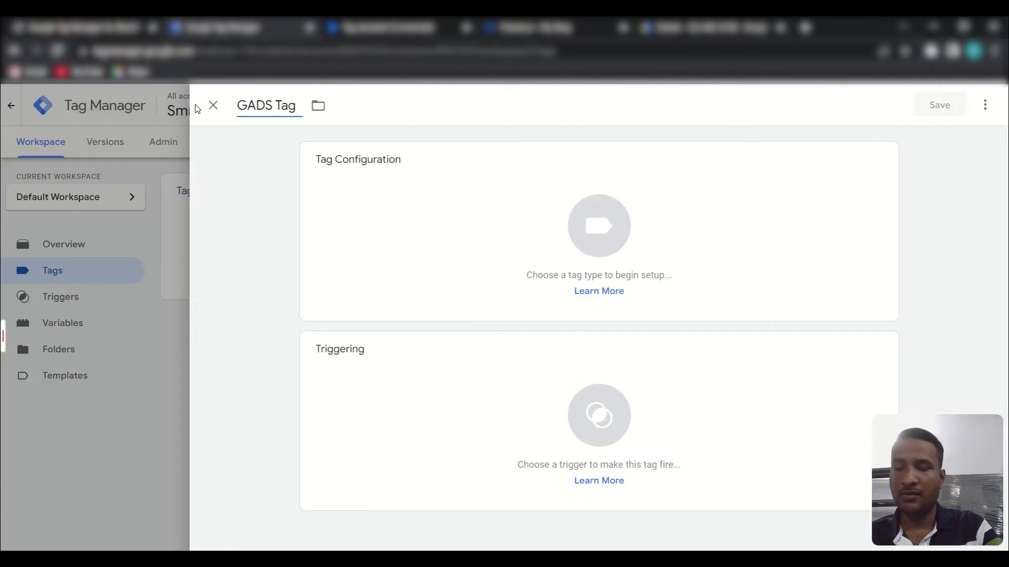
type(" Con")
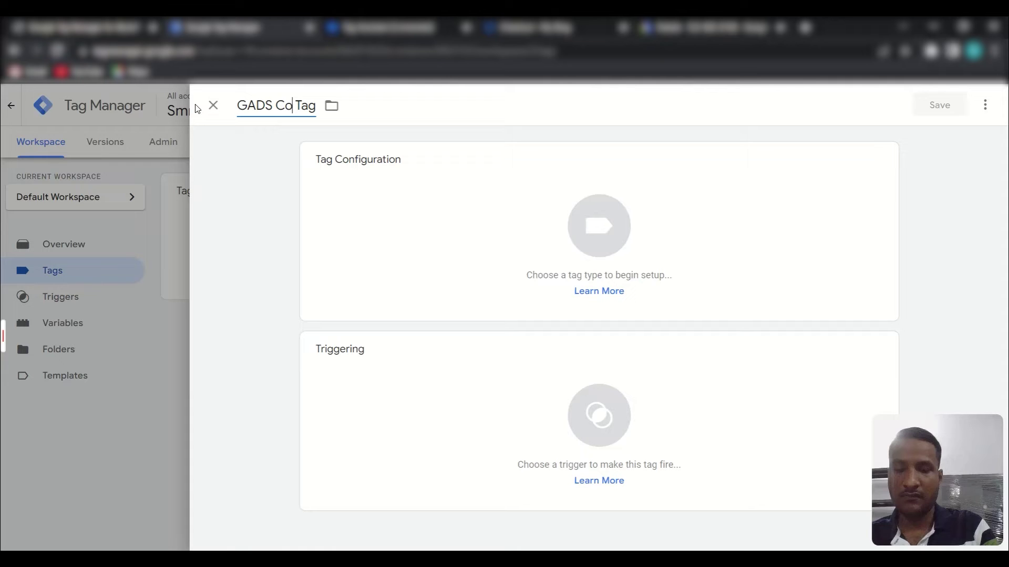
type("vsn ")
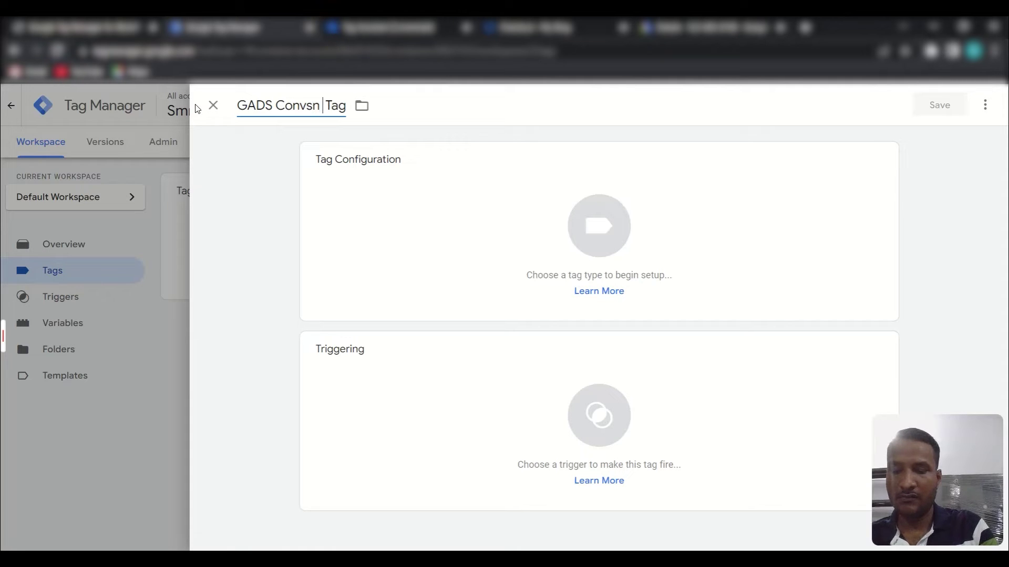
type("WP")
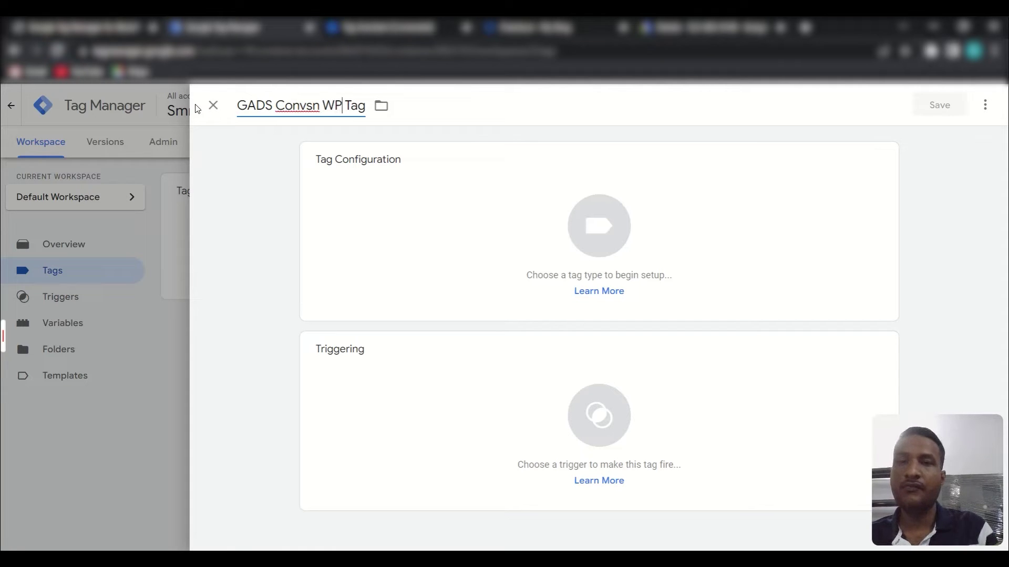
Set the tag type of GADS Convsn WP Tag to Google Ads Conversion Tracking.
left_click(360, 204)
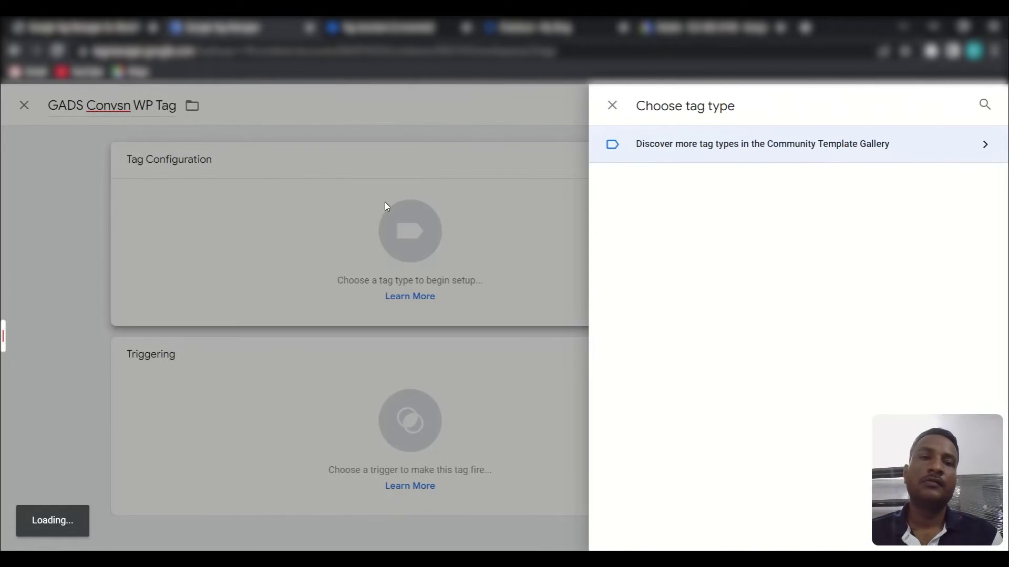
scroll(811, 302, "down", 2)
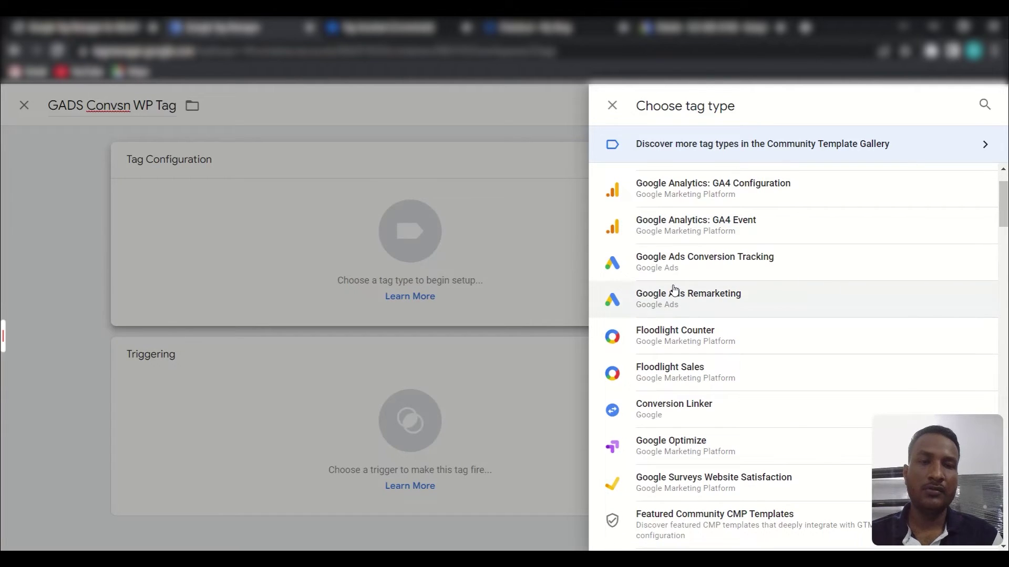
left_click(792, 269)
Create and save the missing Conversion Linker tag from the tag's configuration, keeping the All Pages trigger.
scroll(636, 336, "down", 2)
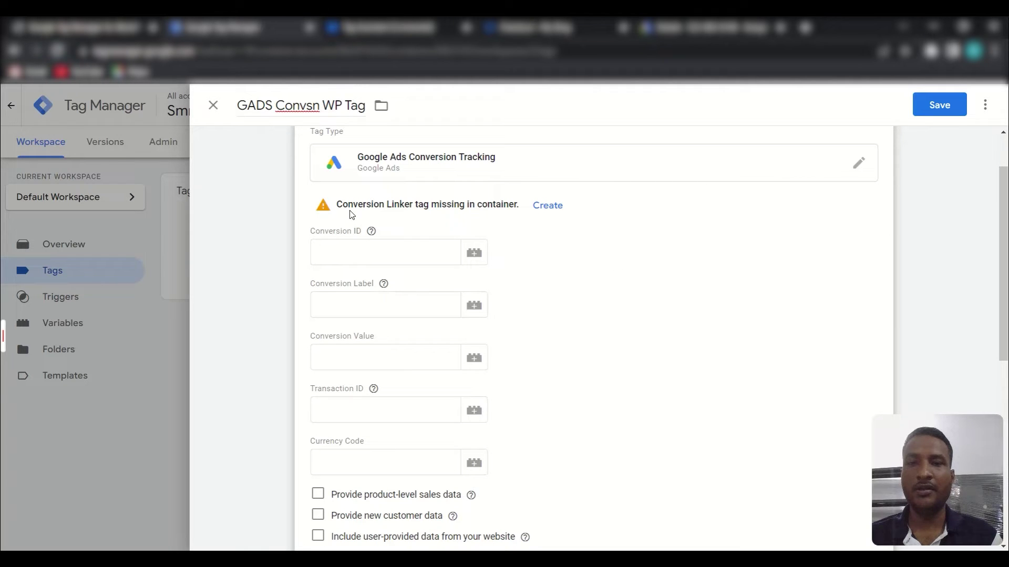
left_click(551, 209)
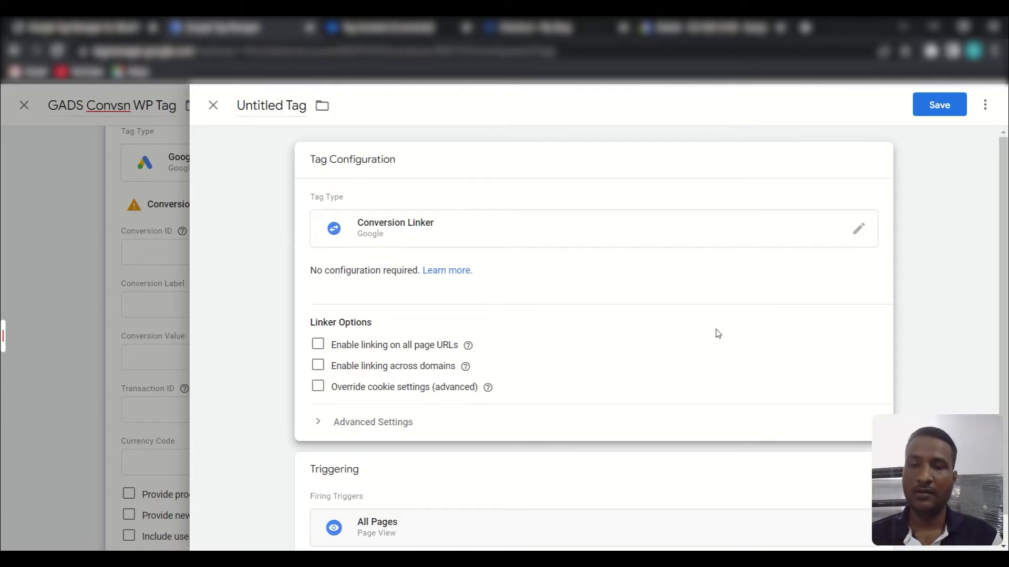
left_click(944, 102)
left_click(616, 300)
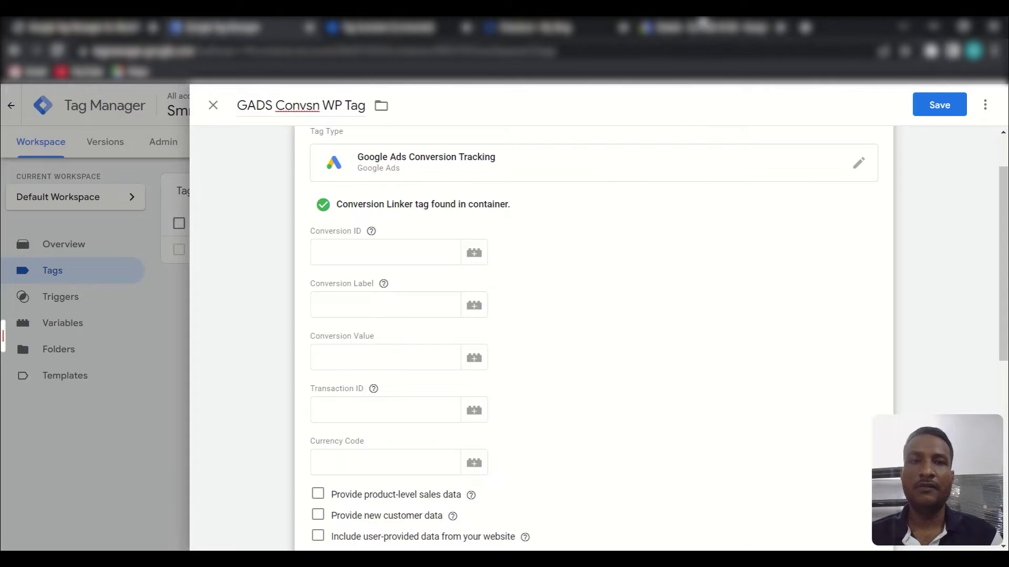
Copy the Purchase WP conversion ID from Google Ads into the tag's Conversion ID in Google Tag Manager.
left_click(695, 24)
left_click_drag(354, 301, 415, 304)
key("ctrl+c")
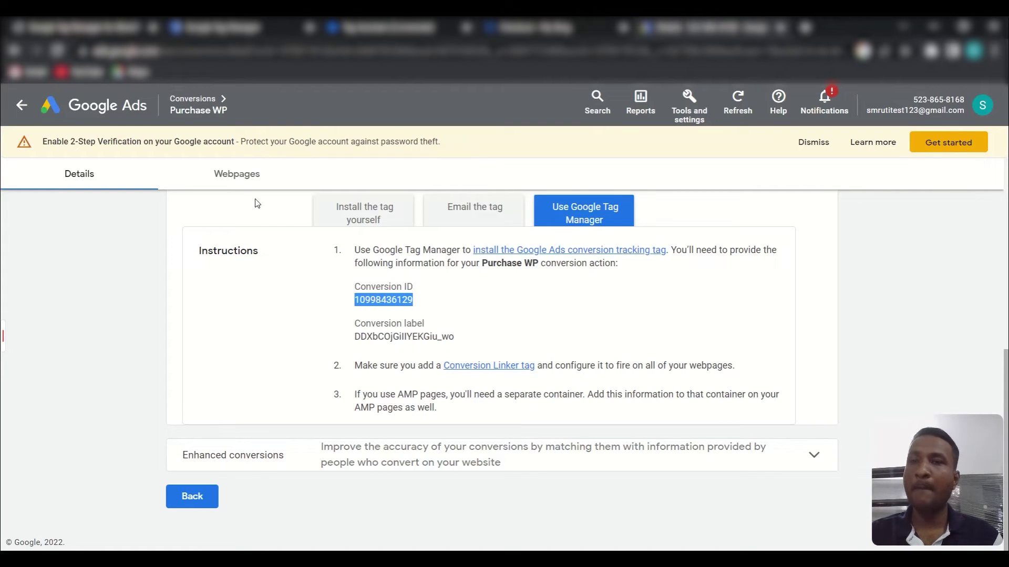
left_click(245, 27)
left_click(334, 254)
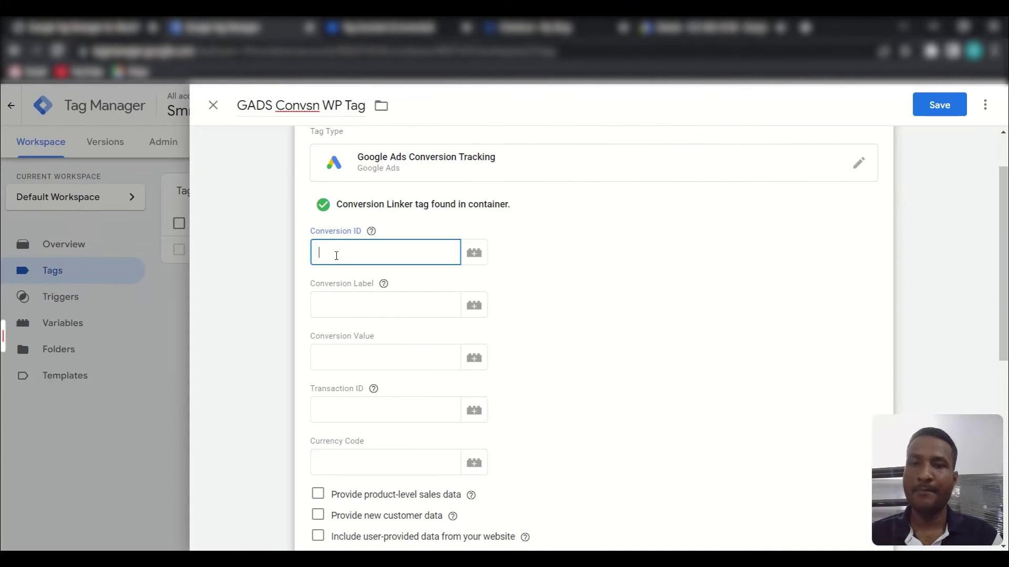
key("ctrl+v")
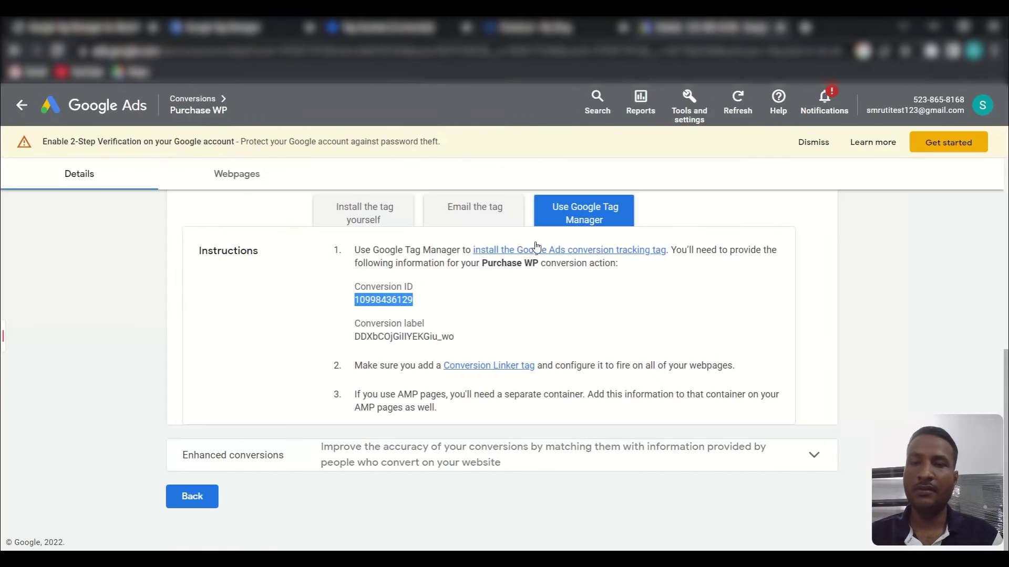
Copy the Purchase WP conversion label from Google Ads into the tag's Conversion Label in Google Tag Manager.
key("ctrl+Tab")
left_click_drag(356, 337, 455, 342)
key("ctrl+c")
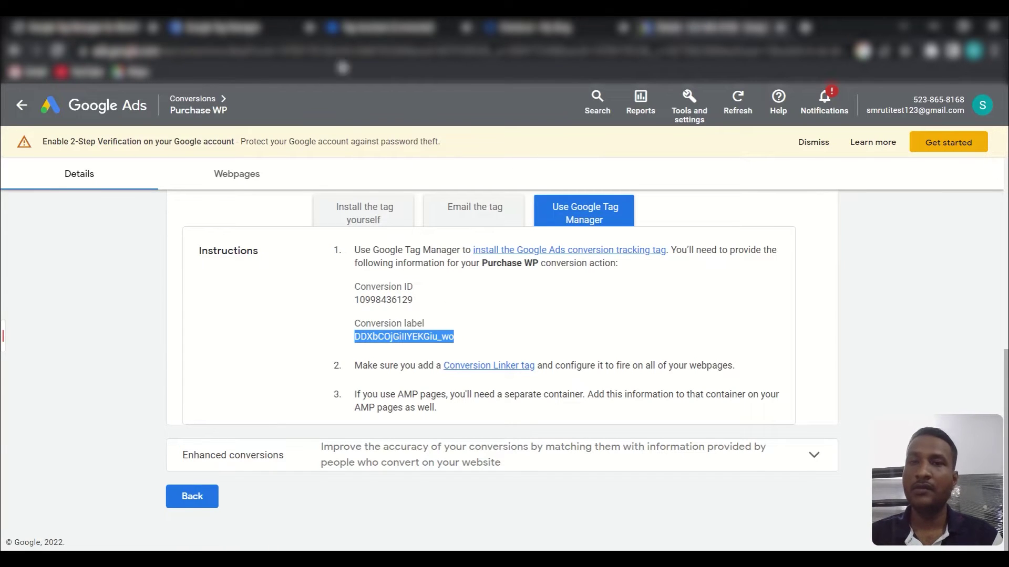
left_click(252, 26)
left_click(351, 304)
key("ctrl+v")
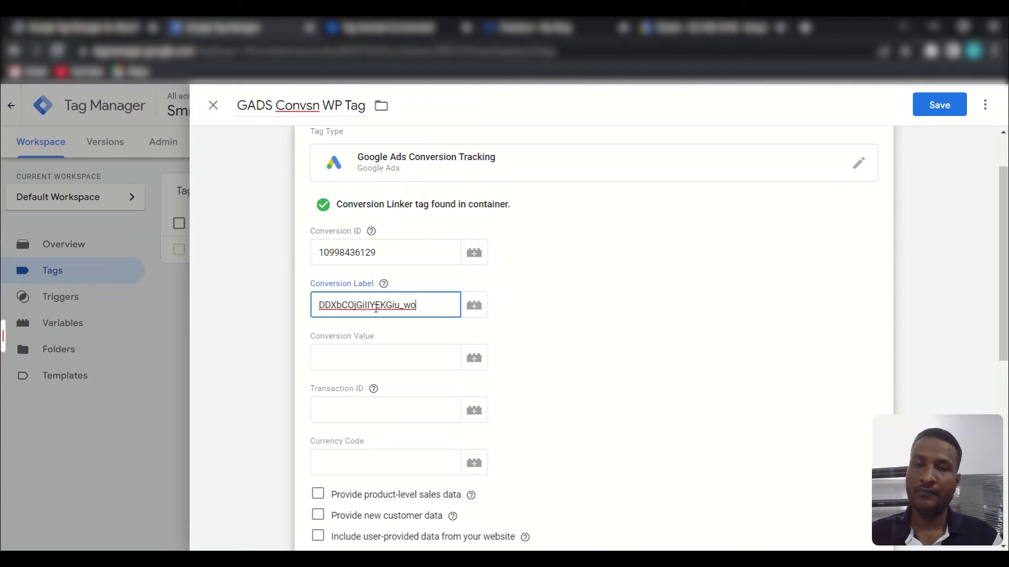
Create a new variable for the tag's Conversion Value and name it "WP Convsn Value Variable".
scroll(663, 319, "down", 3)
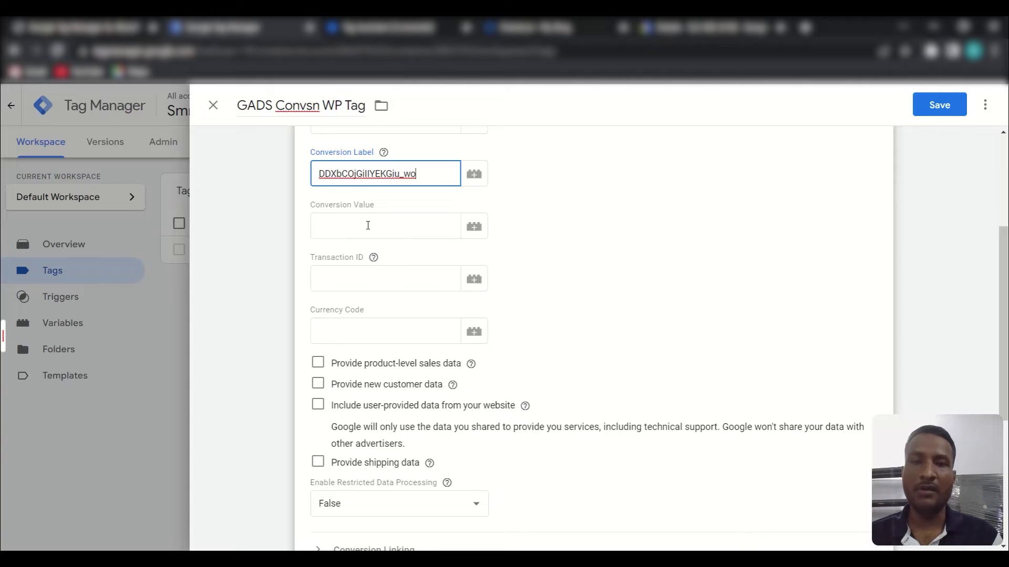
left_click(475, 227)
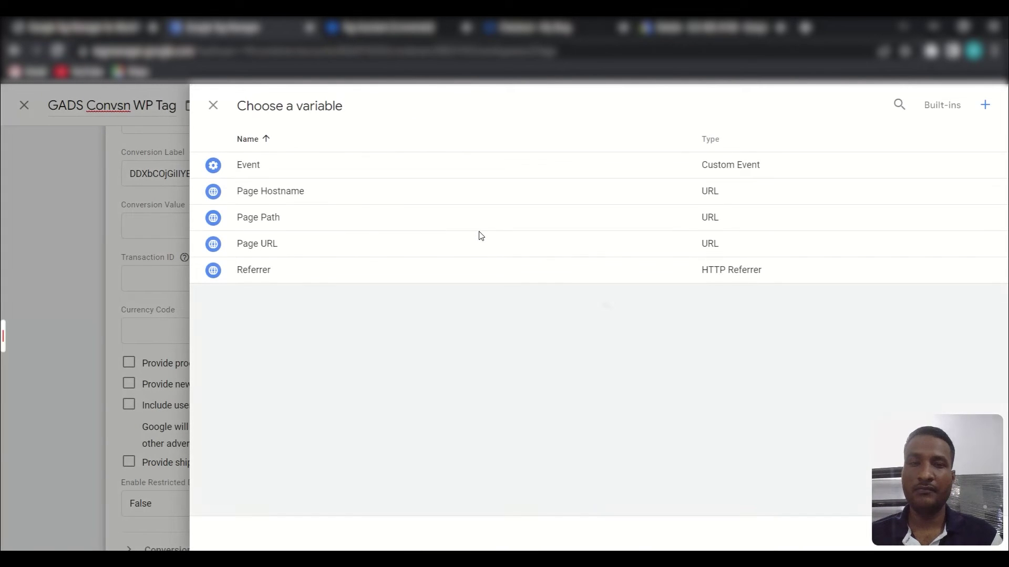
left_click(985, 105)
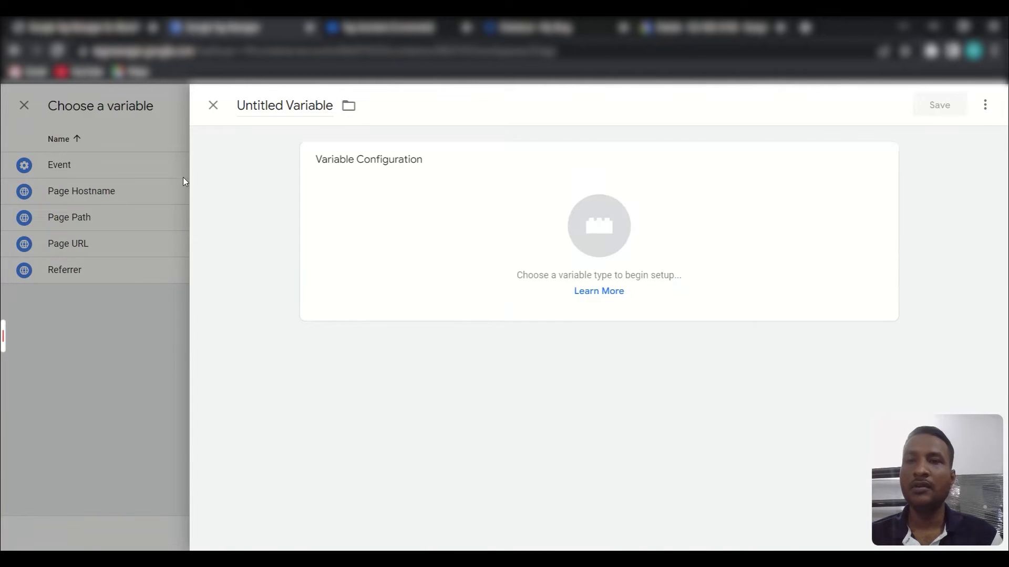
double_click(284, 106)
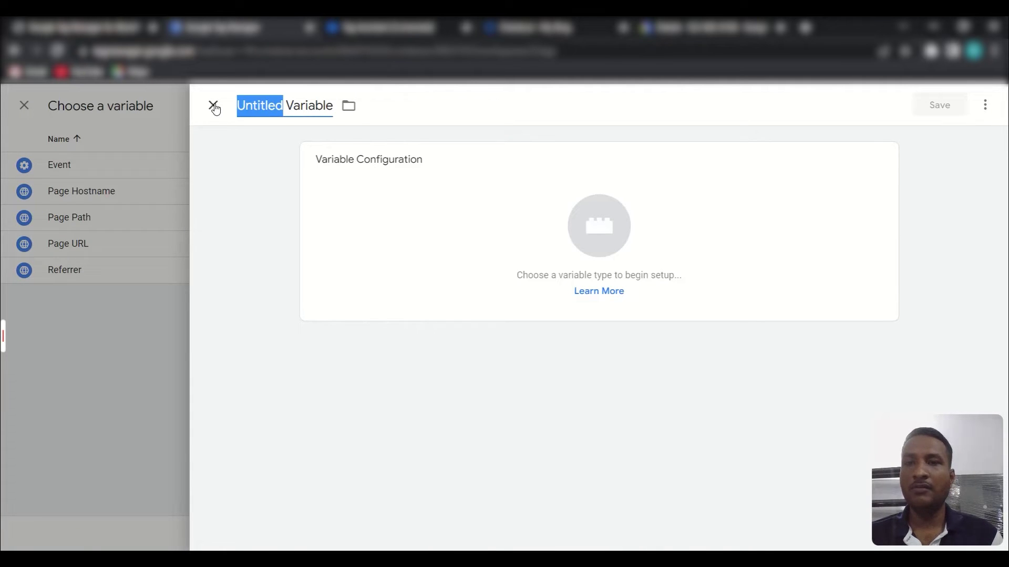
type("WP")
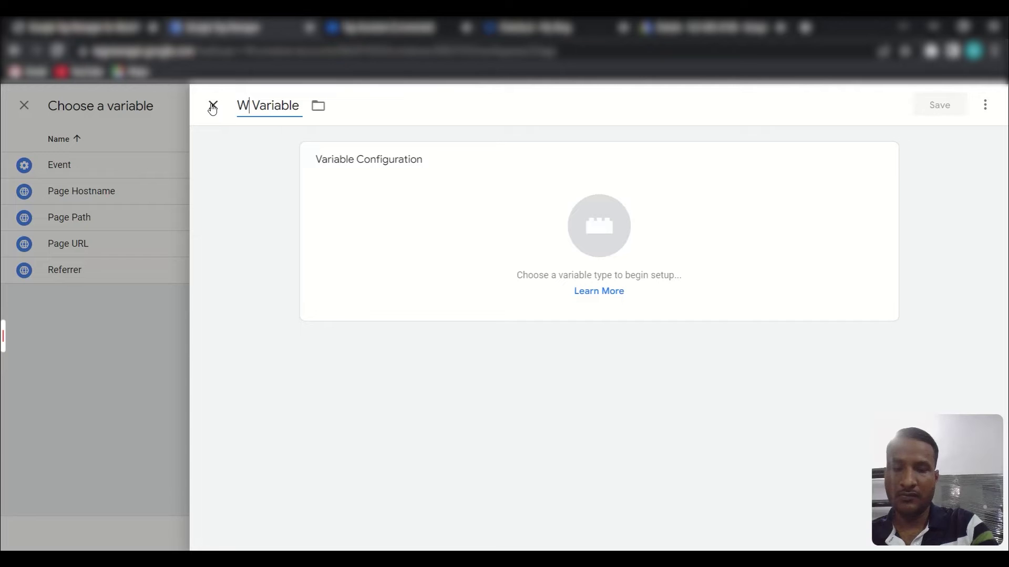
type(" Convsn")
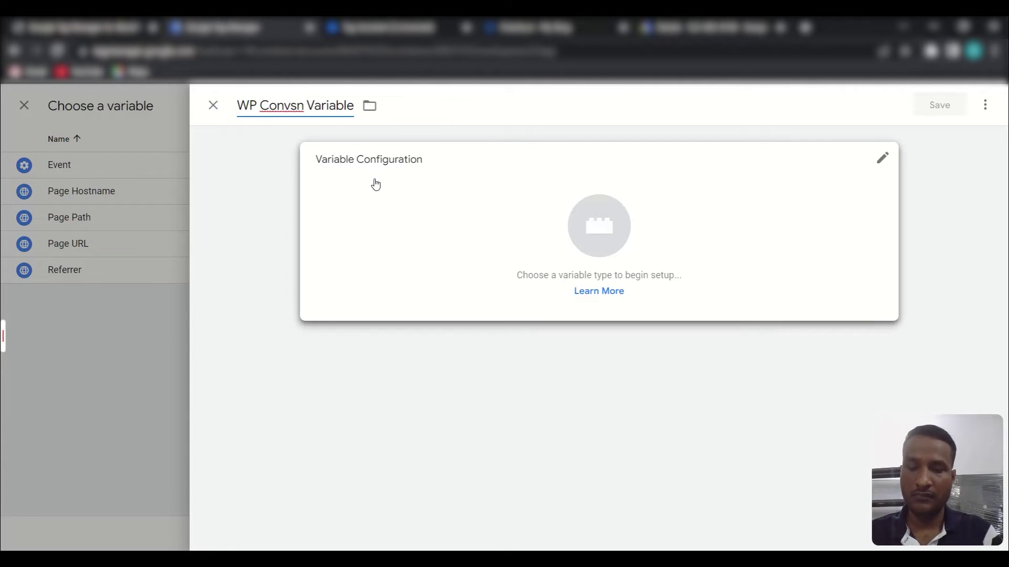
type(" Value Va")
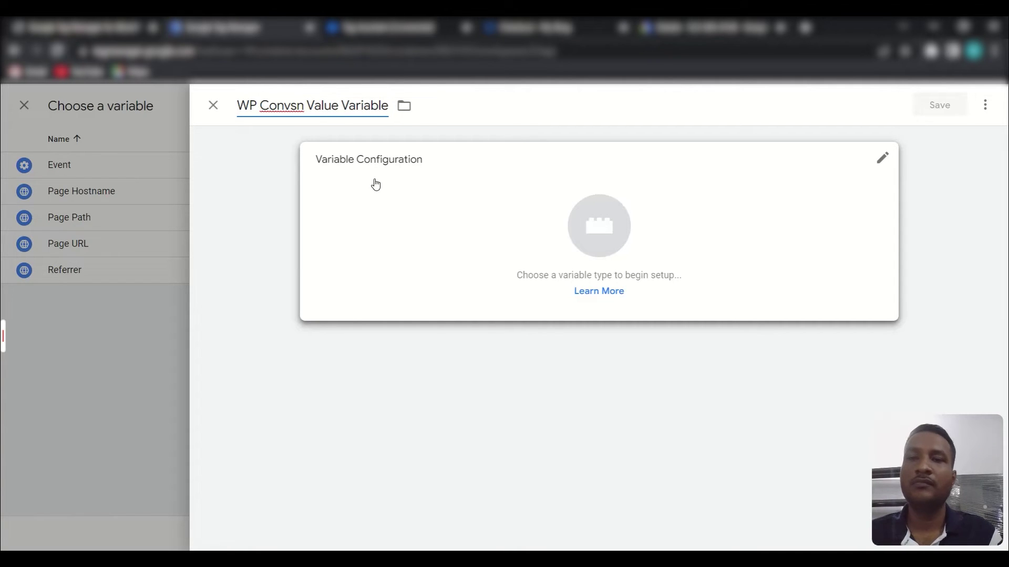
Set the type of WP Convsn Value Variable to Data Layer Variable.
left_click(374, 183)
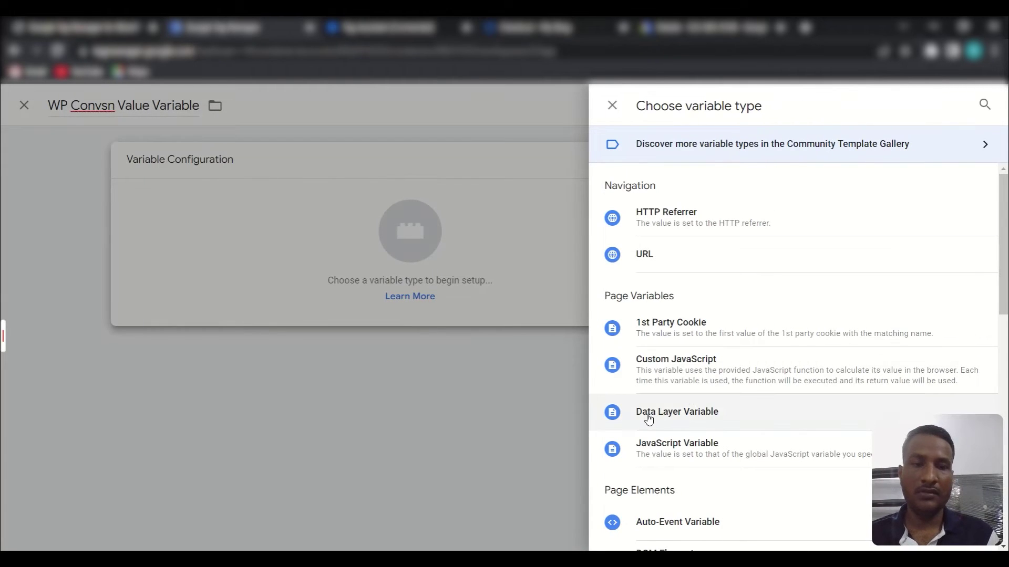
left_click(709, 420)
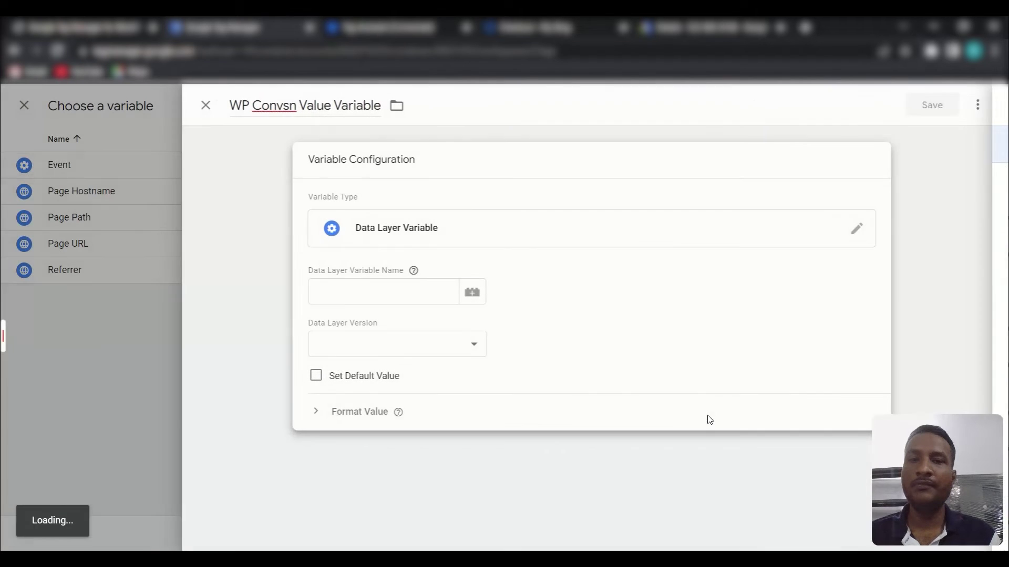
left_click(389, 288)
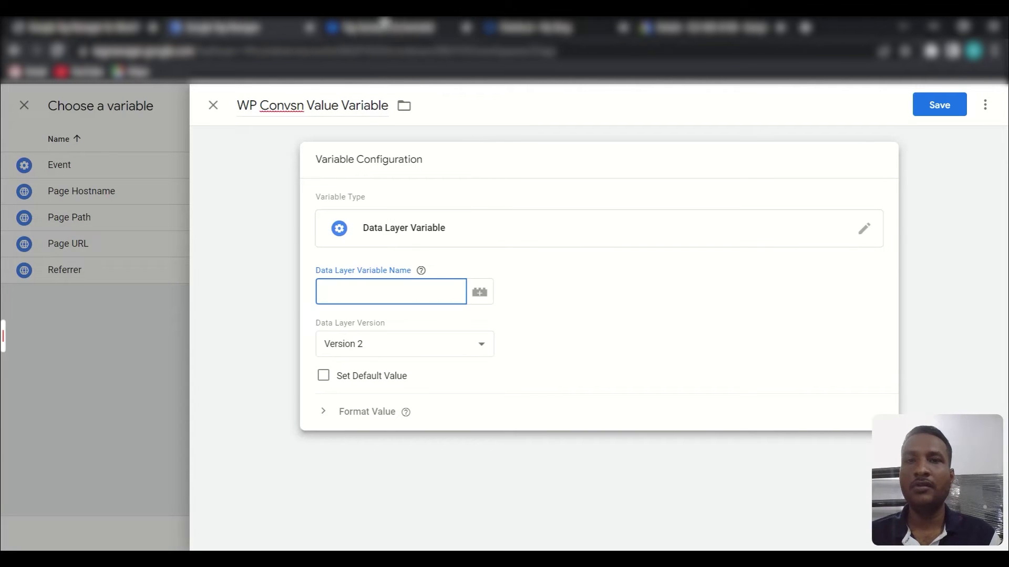
Copy the ecommerce key from the purchase event's data layer in Tag Assistant and start the Data Layer Variable Name with "ecommerce.".
left_click(395, 25)
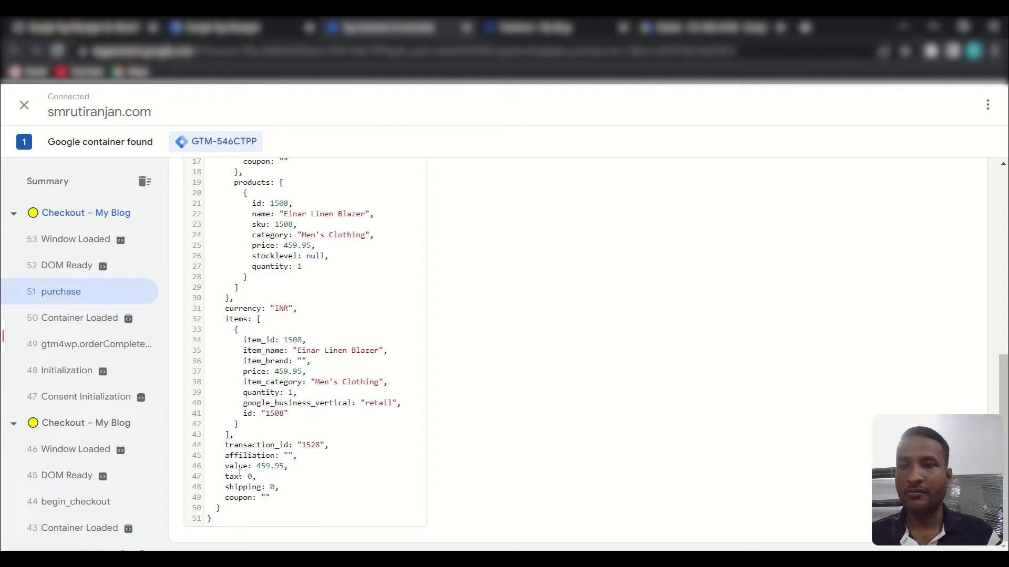
scroll(240, 475, "up", 4)
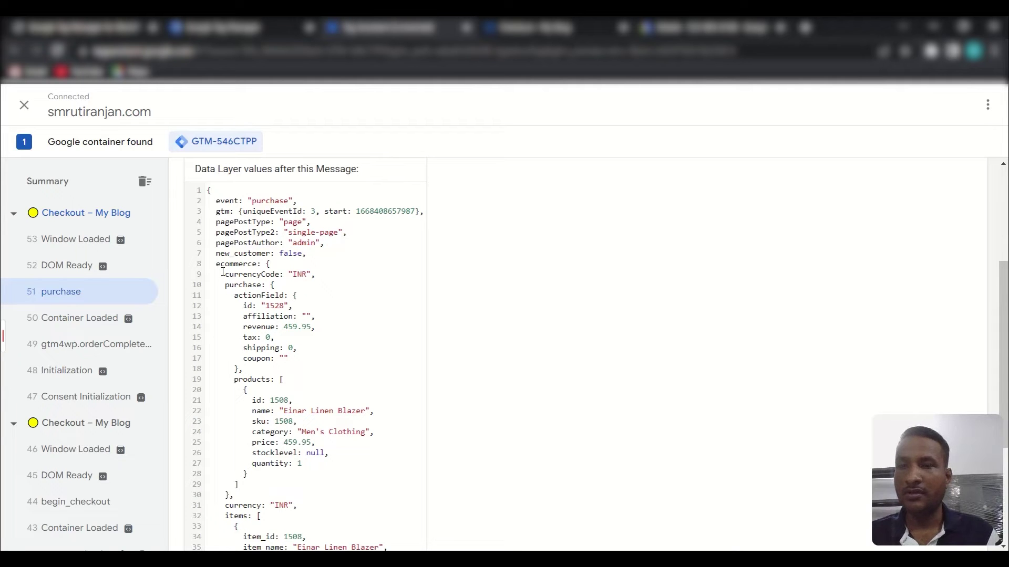
scroll(278, 342, "down", 4)
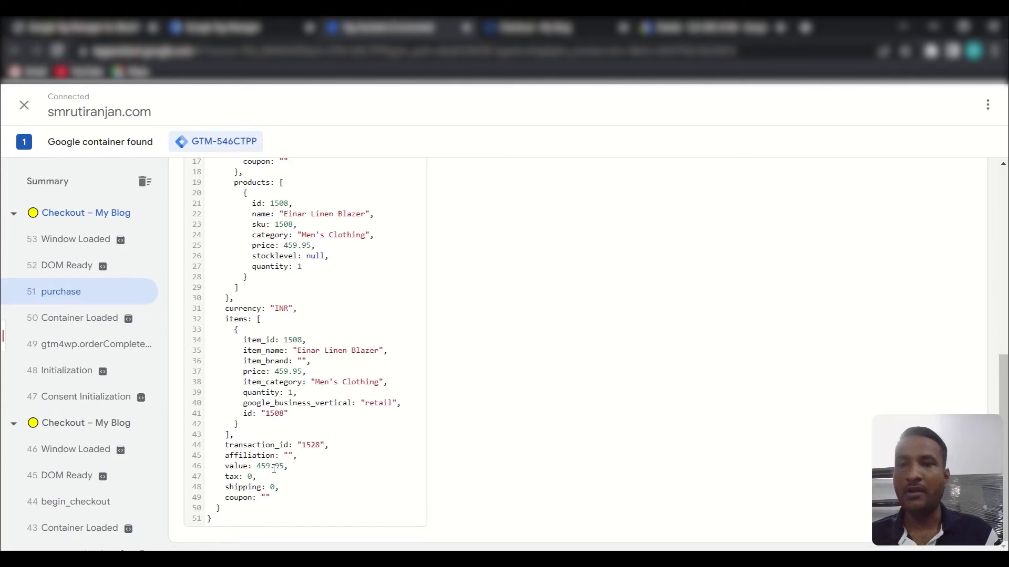
scroll(274, 469, "up", 4)
left_click_drag(217, 266, 260, 264)
key("ctrl+c")
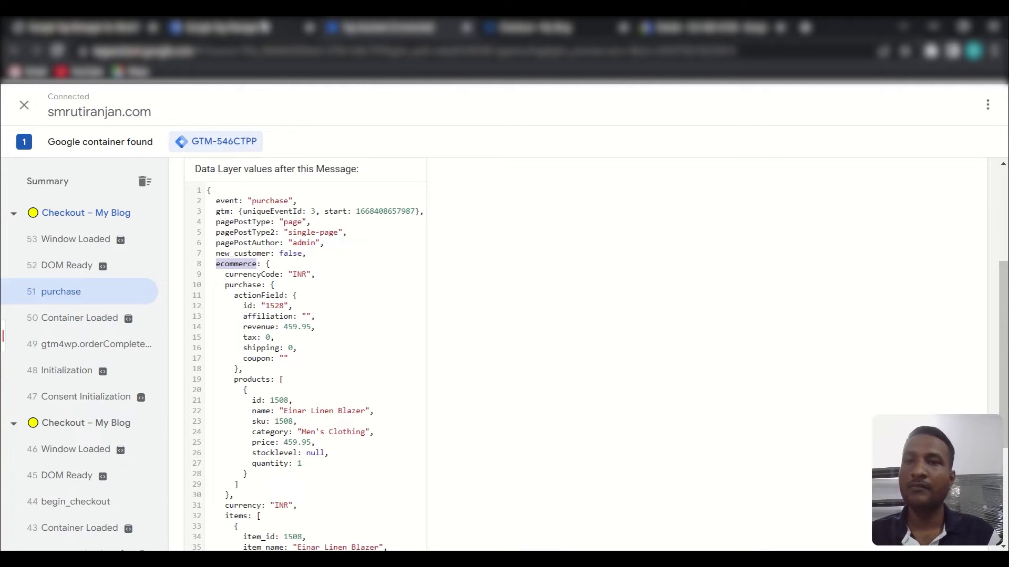
left_click(237, 27)
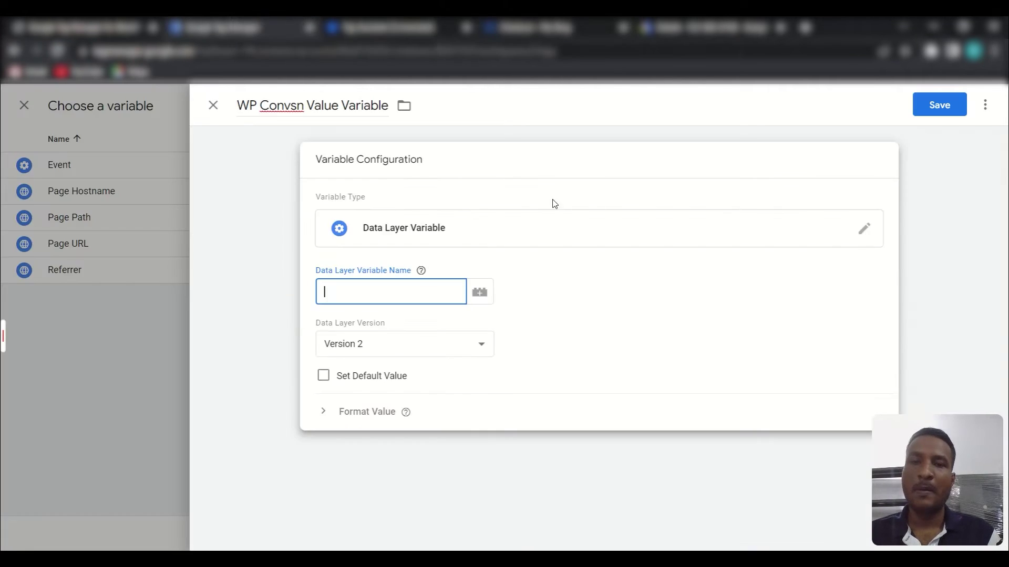
key("ctrl+v")
type(".")
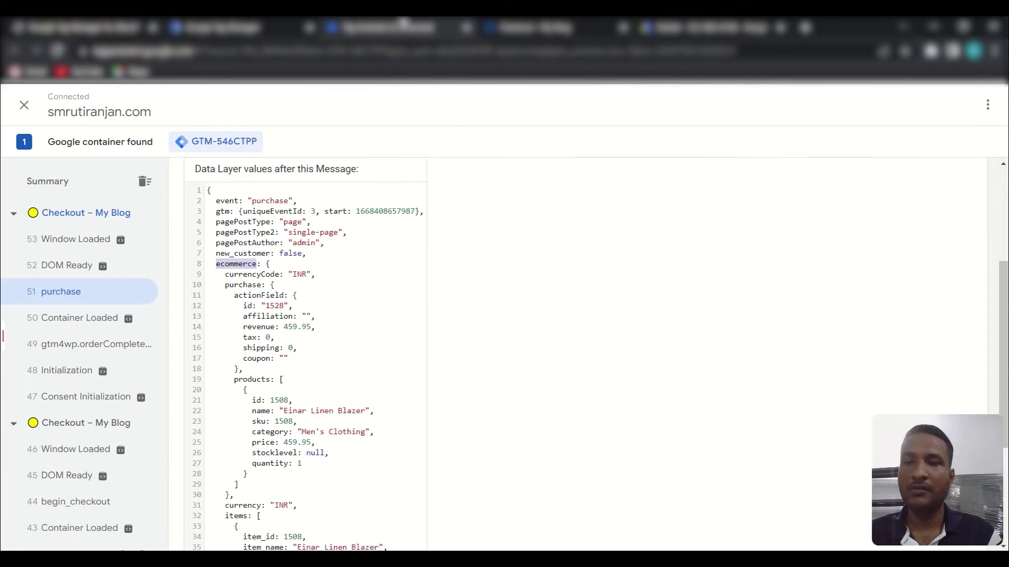
Examine the purchase event's data layer in Tag Assistant to see how the value and revenue keys are nested under ecommerce.
left_click(400, 27)
scroll(289, 435, "down", 2)
scroll(289, 435, "down", 2)
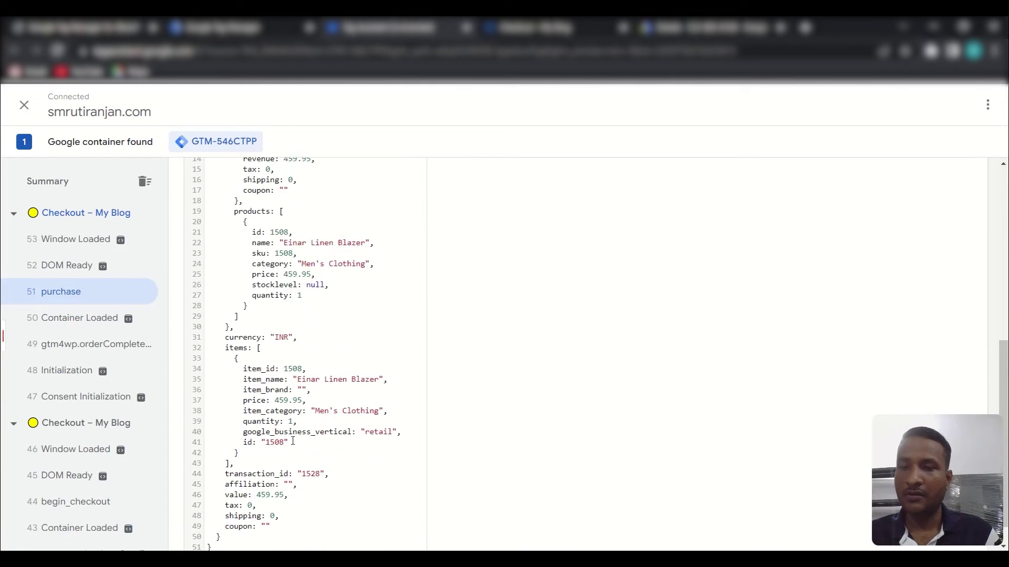
left_click_drag(225, 466, 249, 466)
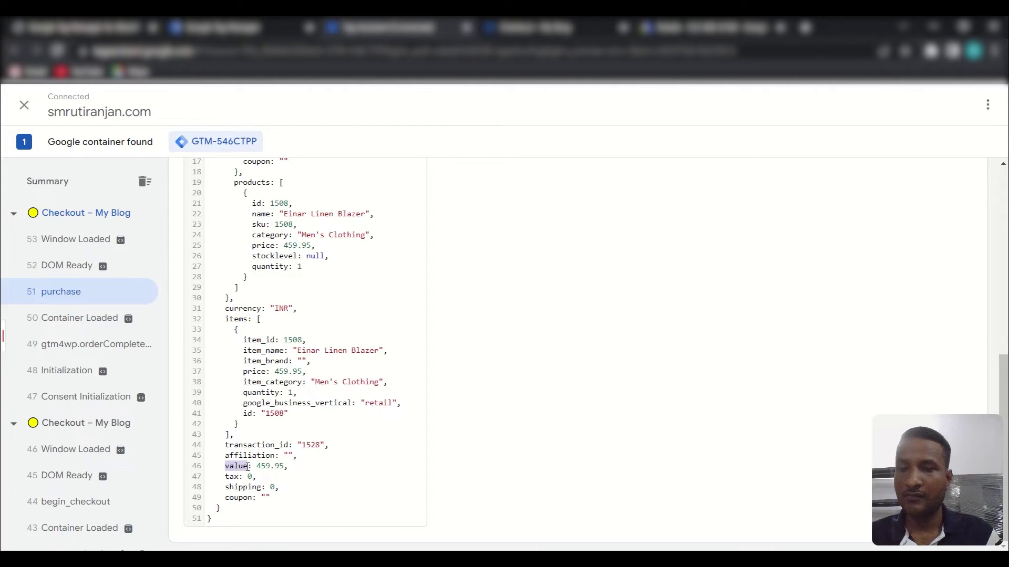
left_click(305, 467)
scroll(320, 457, "up", 5)
scroll(331, 452, "down", 1)
scroll(332, 452, "up", 1)
scroll(332, 452, "down", 2)
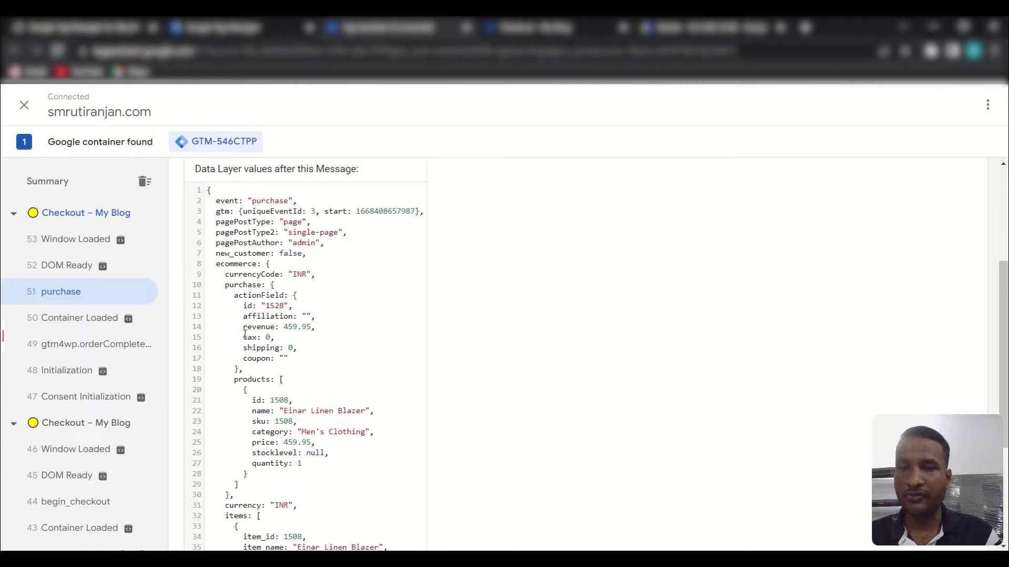
scroll(313, 384, "down", 5)
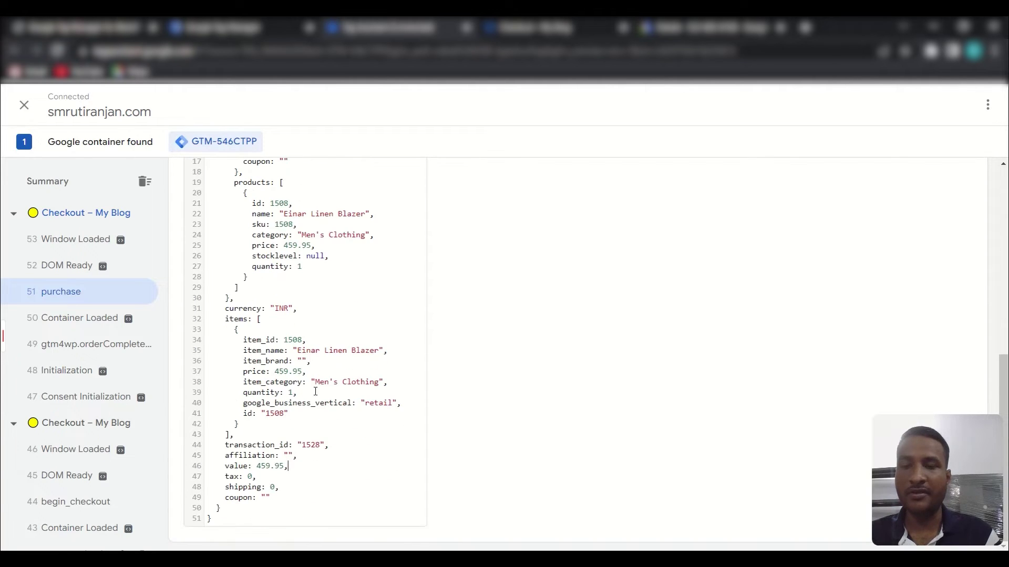
scroll(304, 450, "up", 5)
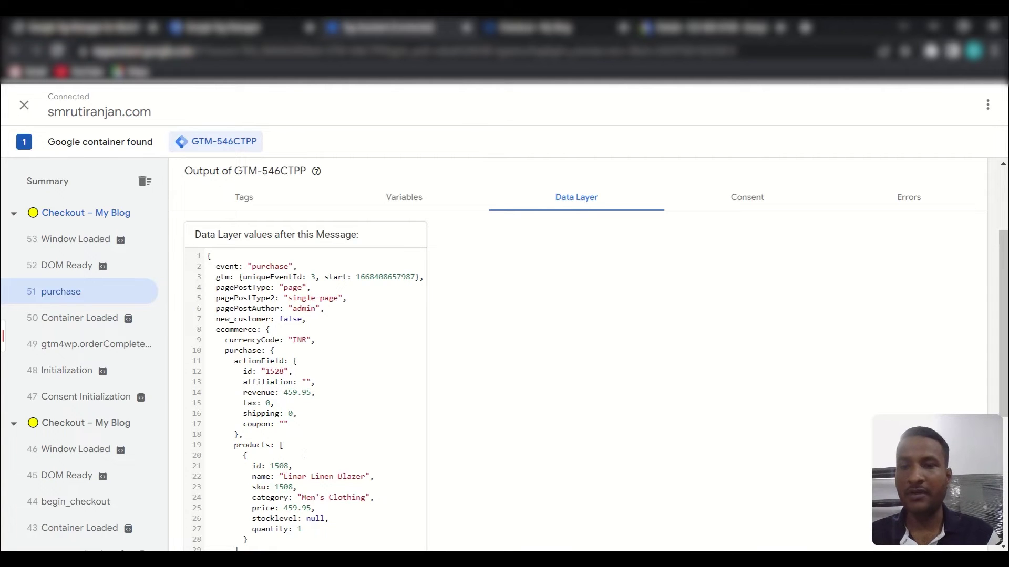
scroll(304, 455, "down", 5)
scroll(282, 429, "up", 4)
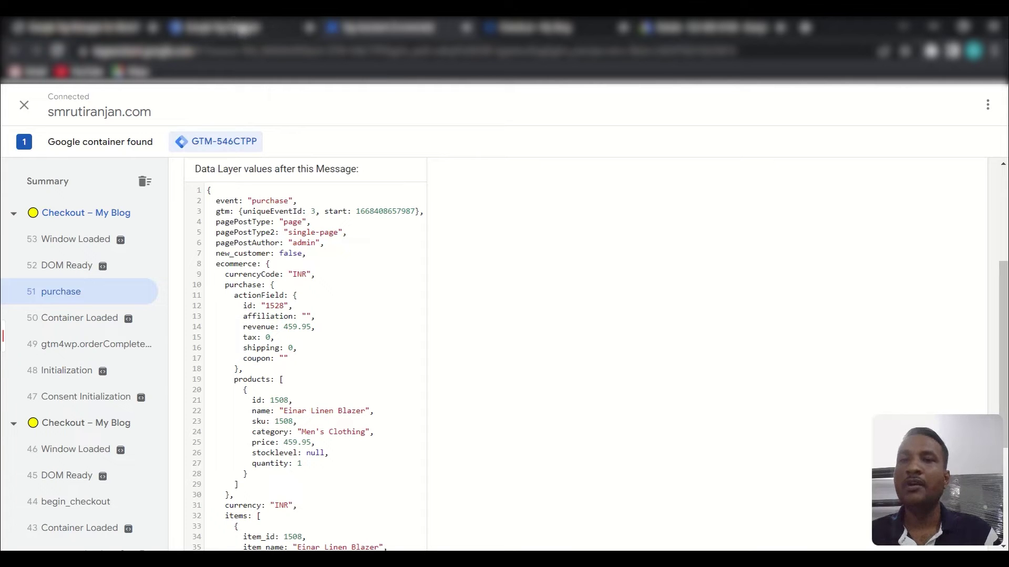
key("alt+Tab")
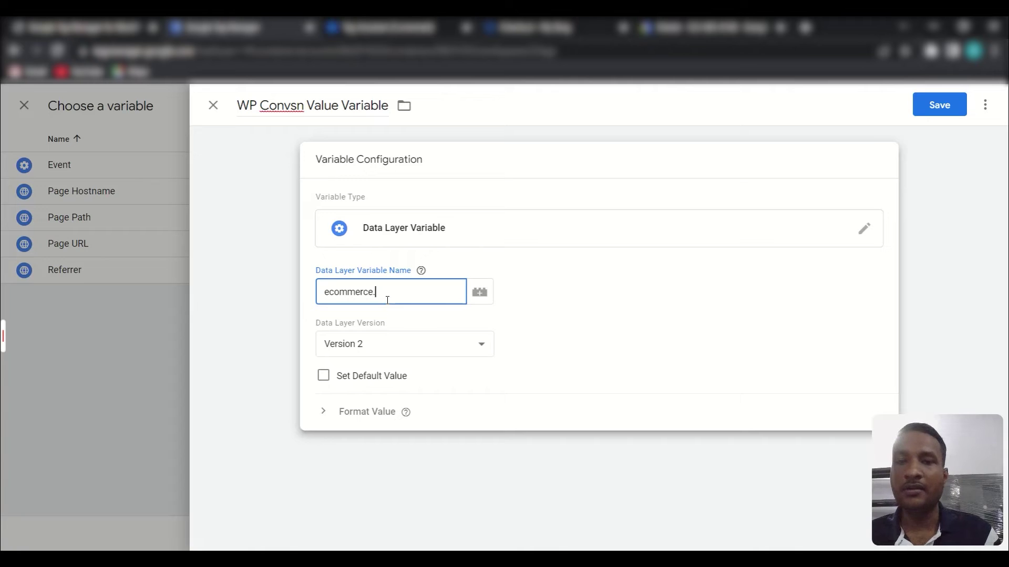
Copy the purchase key from the data layer in Tag Assistant and extend the Data Layer Variable Name to "ecommerce.purchase".
left_click(387, 23)
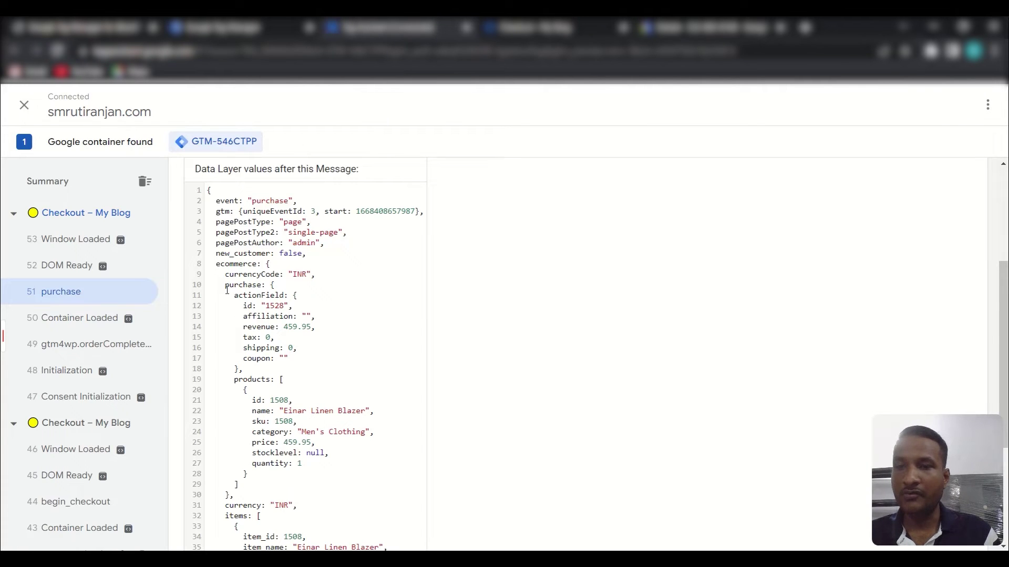
left_click_drag(225, 288, 262, 287)
key("ctrl+c")
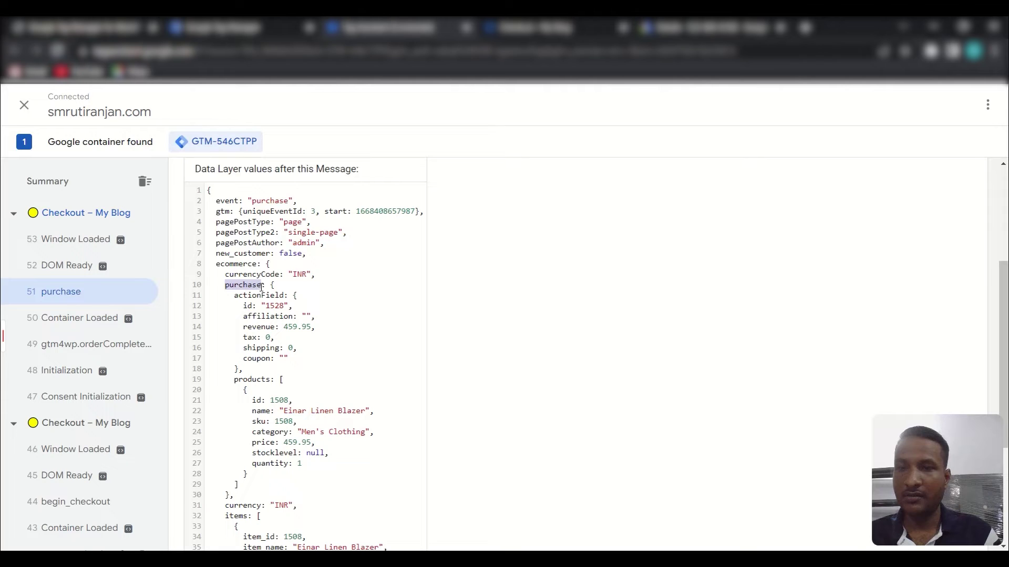
left_click(202, 25)
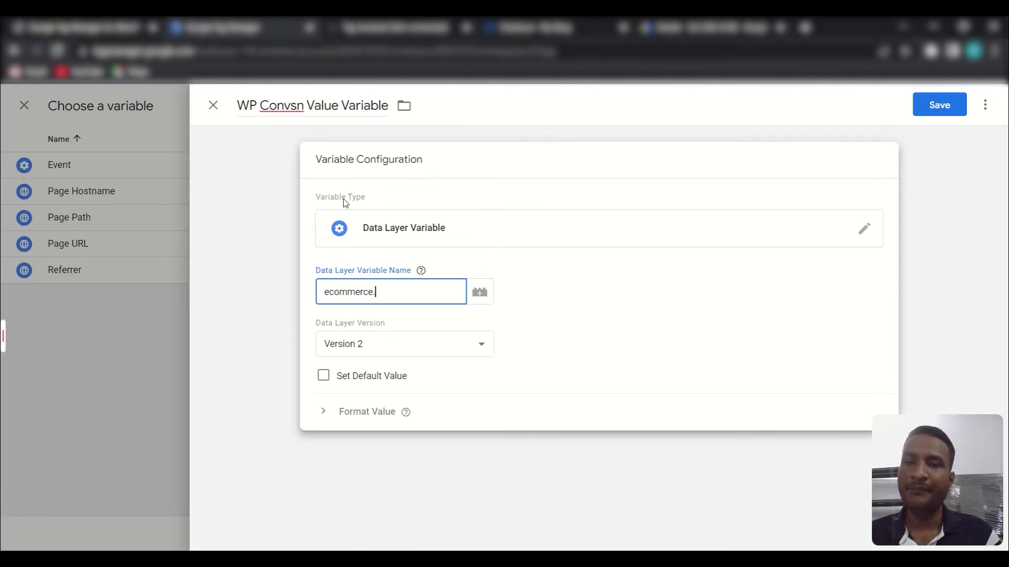
key("ctrl+v")
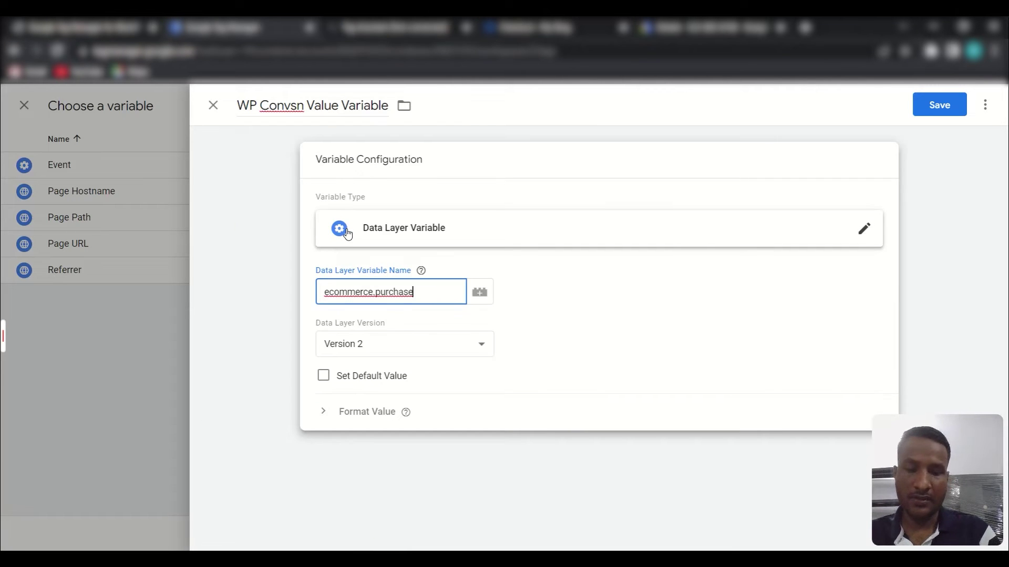
Copy the actionField key from the purchase data layer and extend the Data Layer Variable Name to "ecommerce.purchase.actionField.".
left_click(415, 26)
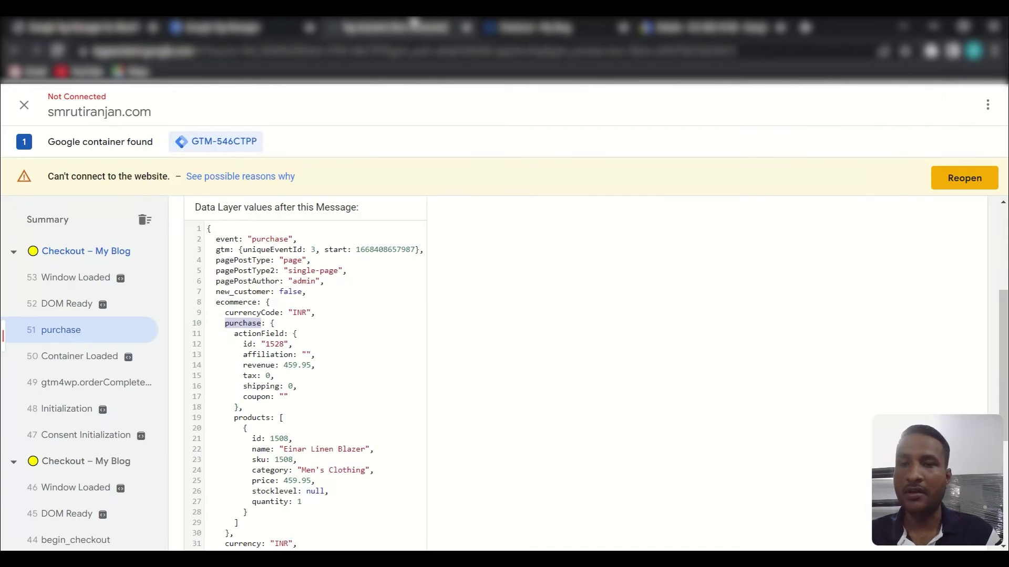
scroll(337, 379, "down", 2)
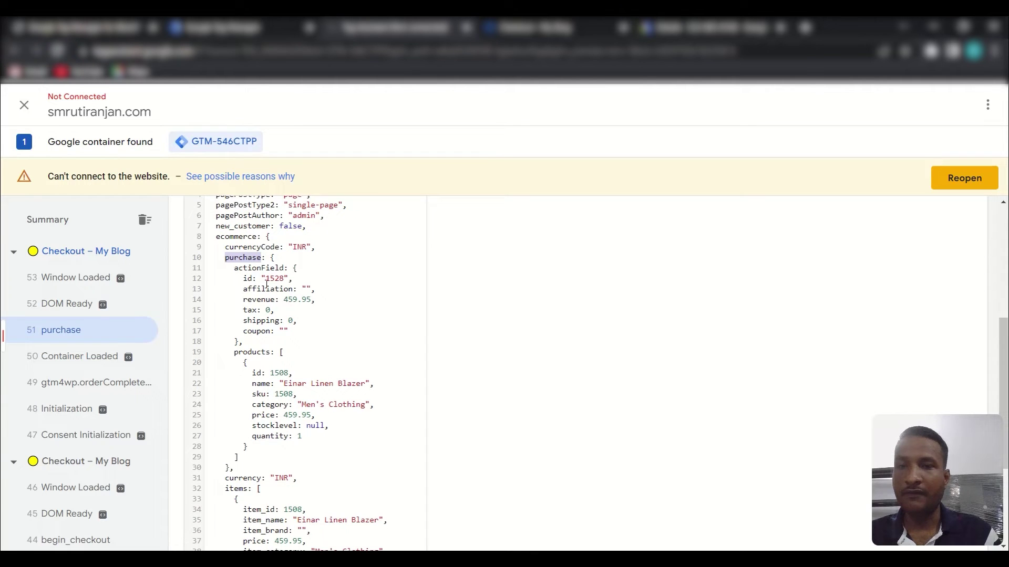
left_click_drag(237, 270, 280, 272)
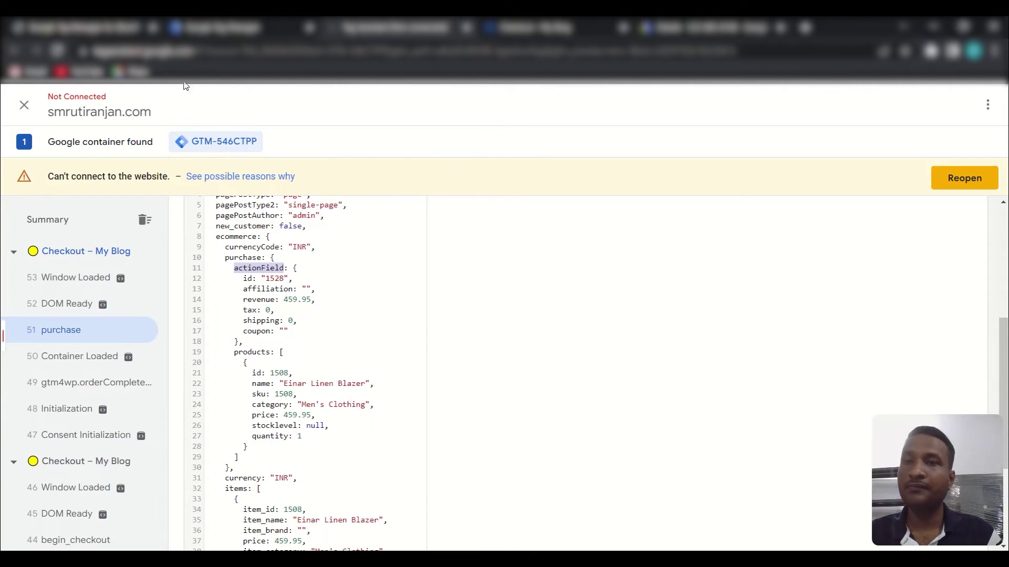
left_click(220, 26)
type(".")
type("actionField")
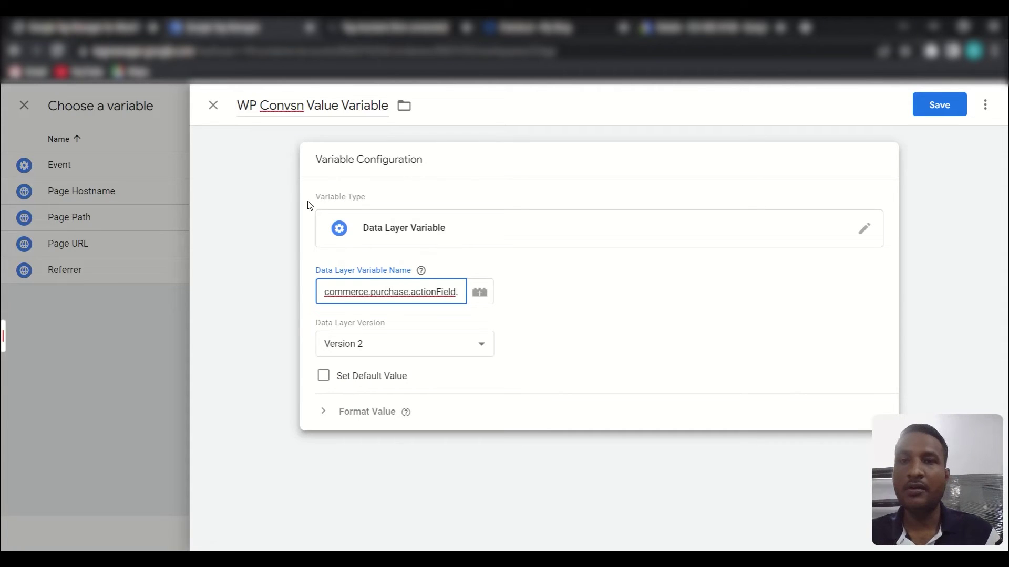
Copy the revenue key from the data layer, complete the variable name as "ecommerce.purchase.actionField.revenue", and save the variable.
left_click(388, 25)
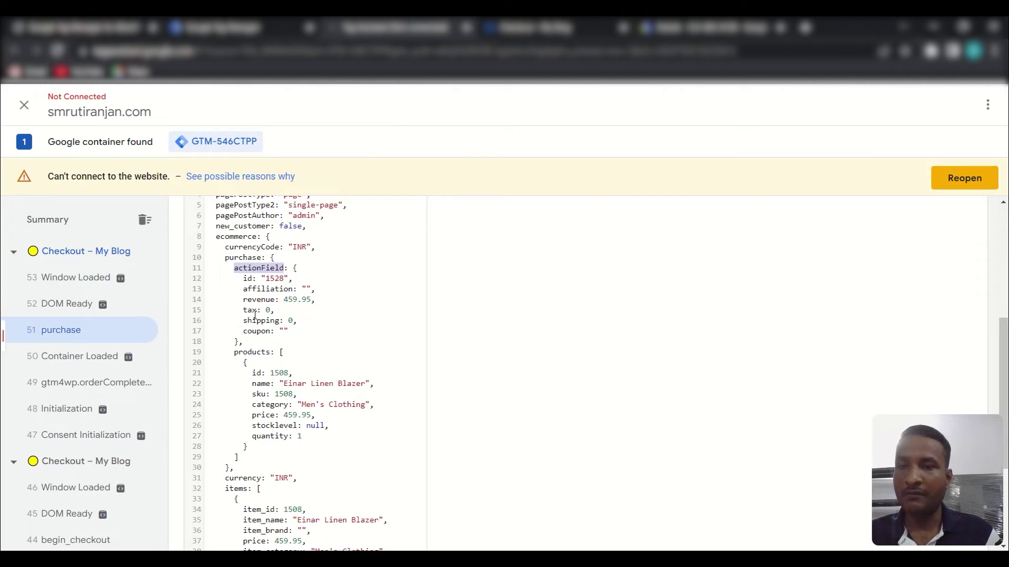
left_click_drag(244, 300, 271, 300)
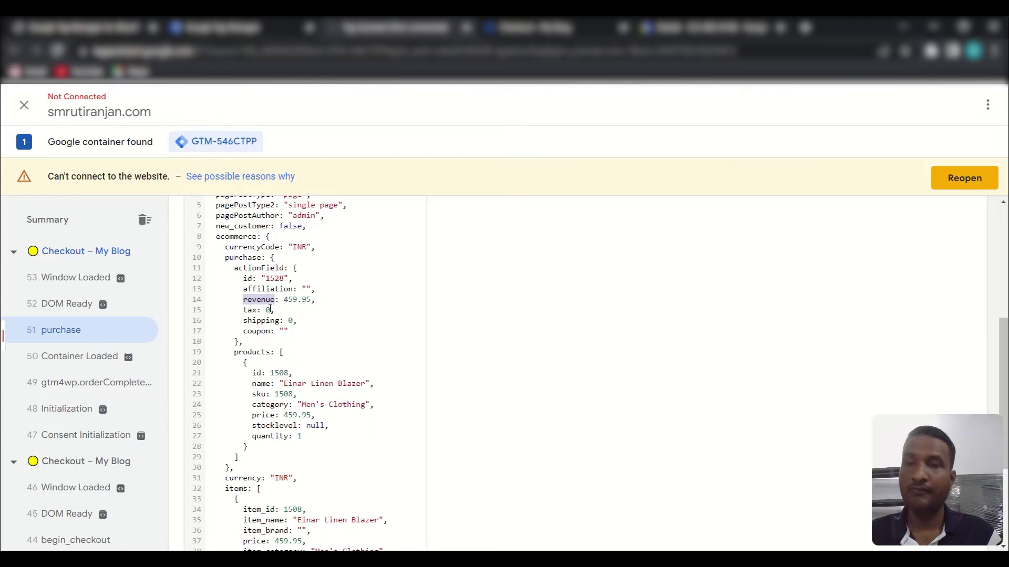
left_click(218, 26)
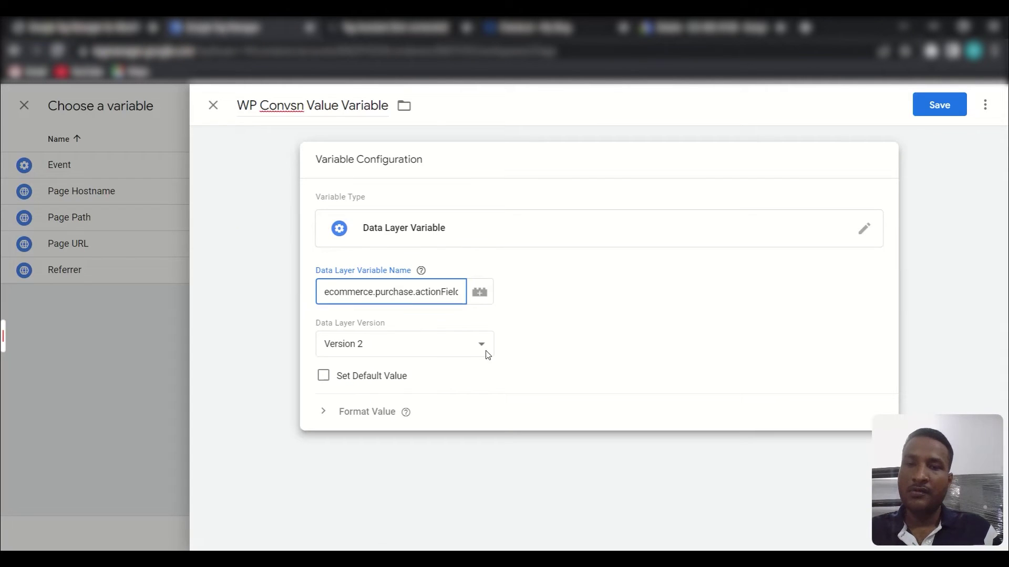
left_click_drag(443, 291, 462, 292)
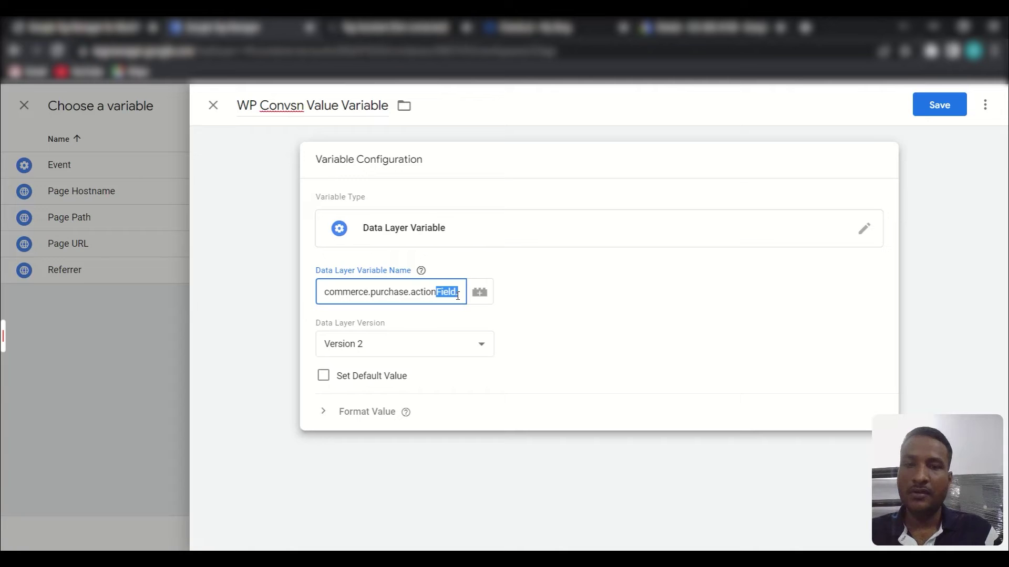
left_click(460, 296)
key("BackSpace")
type(".revenue")
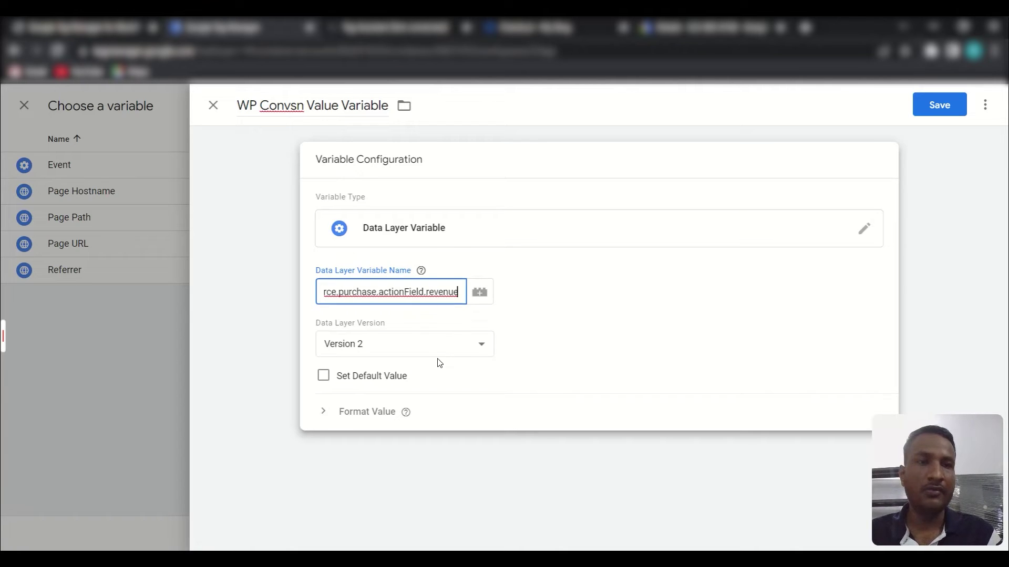
left_click(955, 109)
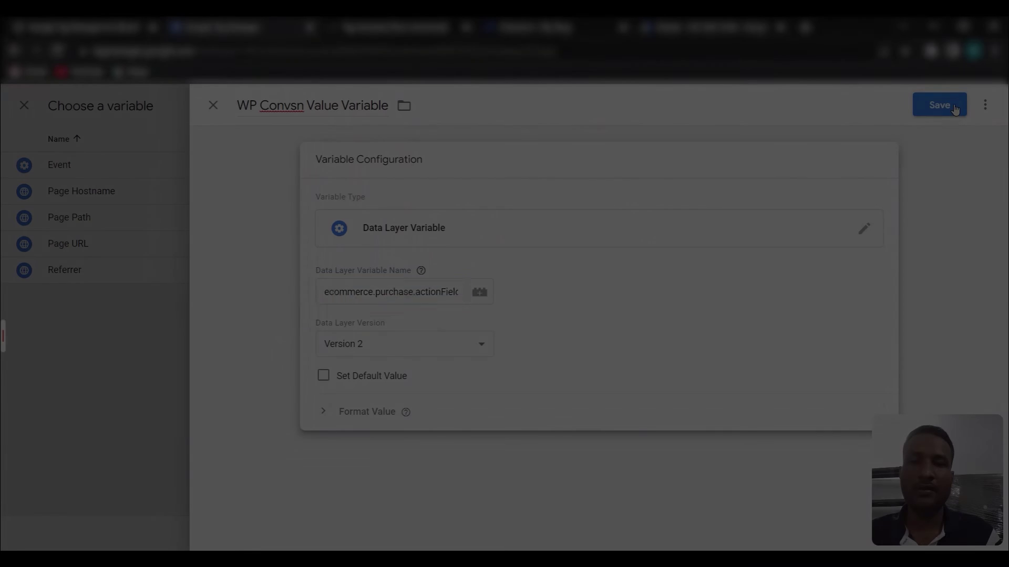
left_click(946, 105)
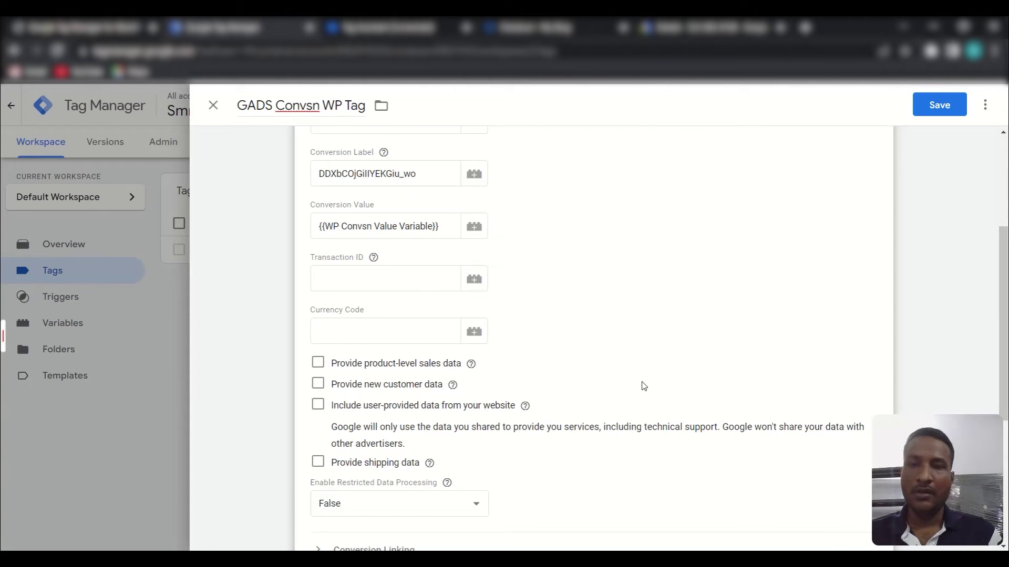
Create a new variable of type Data Layer Variable for the tag's Transaction ID and name it "TID WP Variable".
scroll(567, 344, "down", 1)
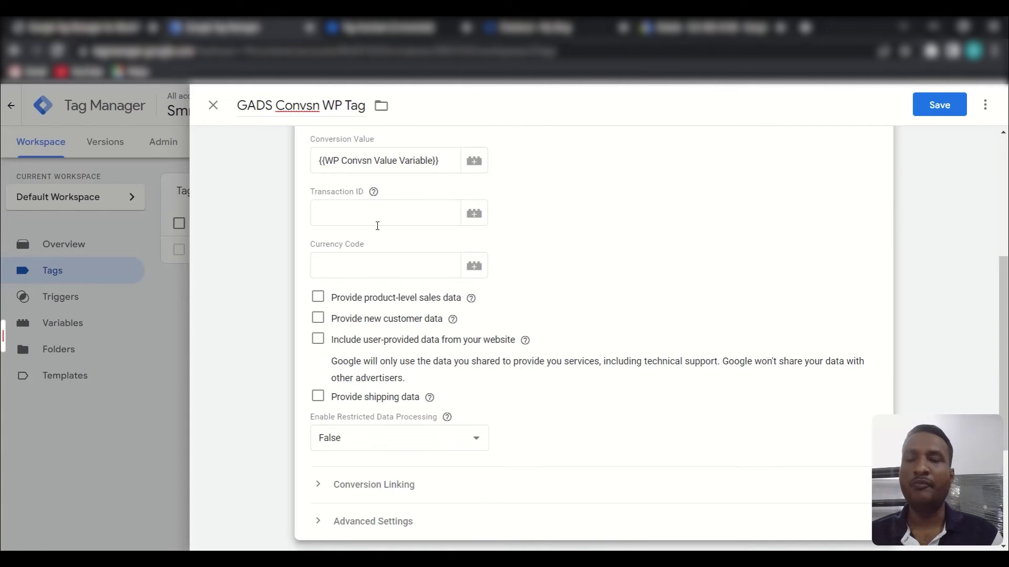
left_click(475, 215)
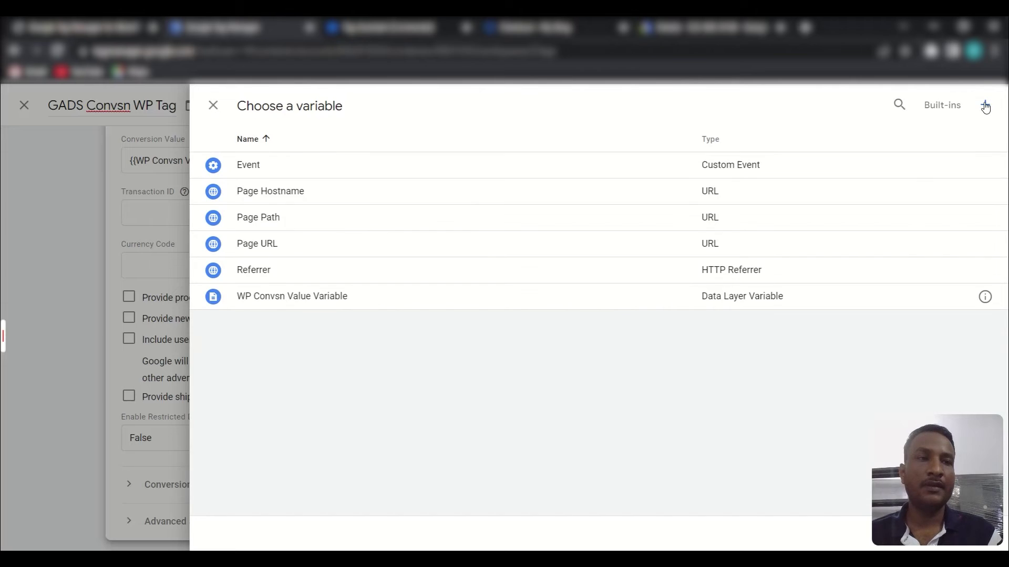
left_click(986, 106)
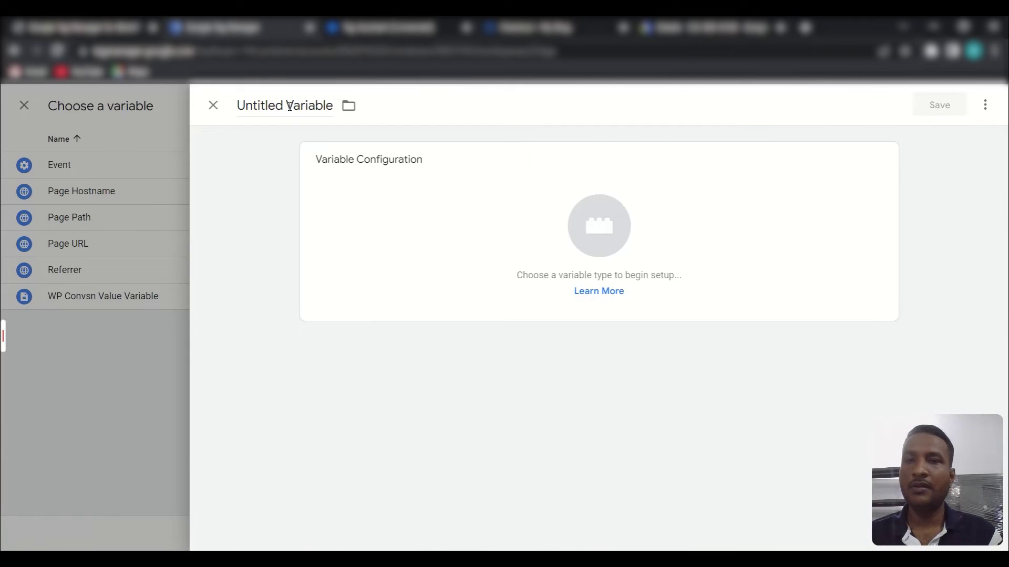
left_click_drag(282, 106, 217, 112)
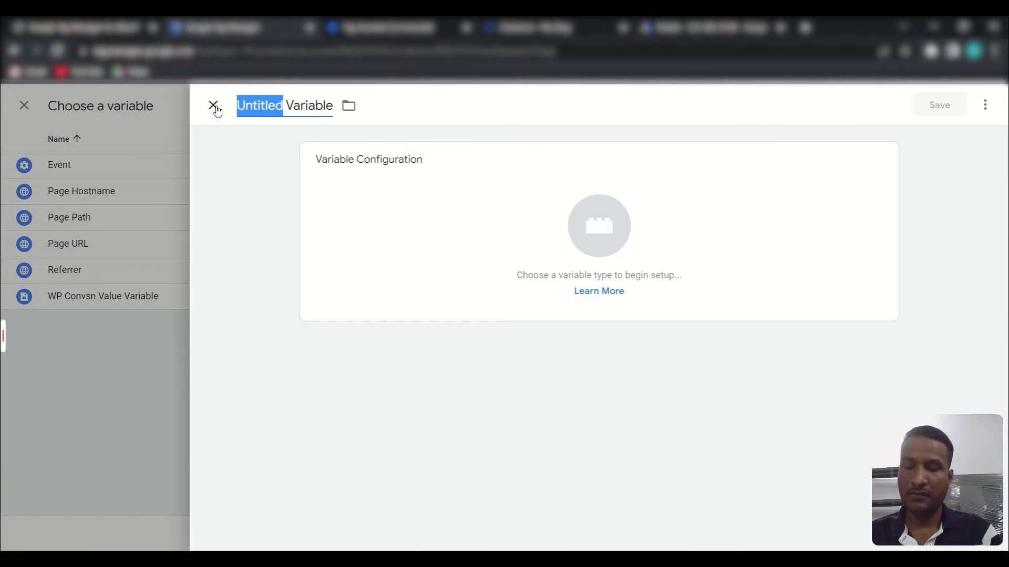
type("TID")
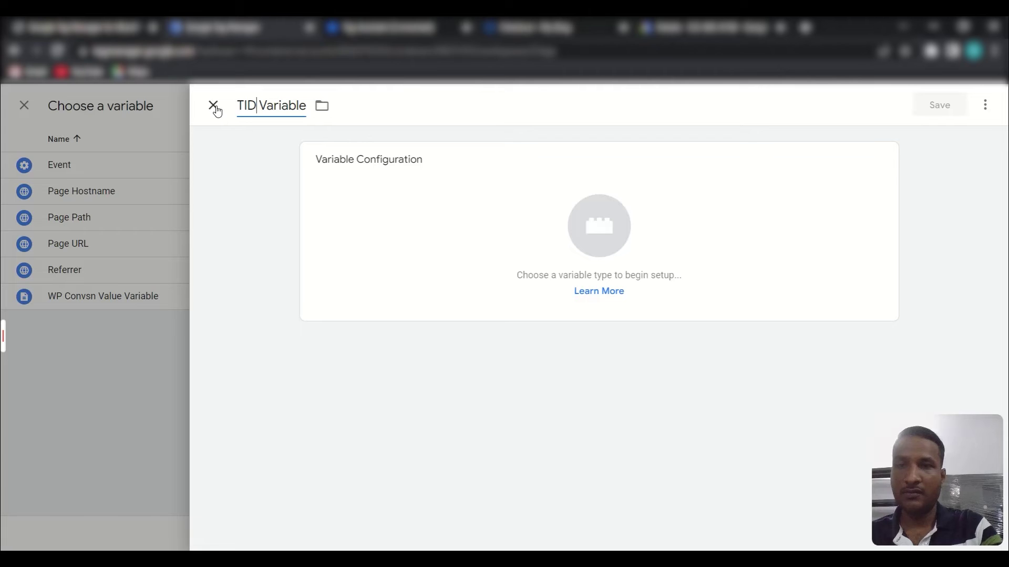
type(" WP")
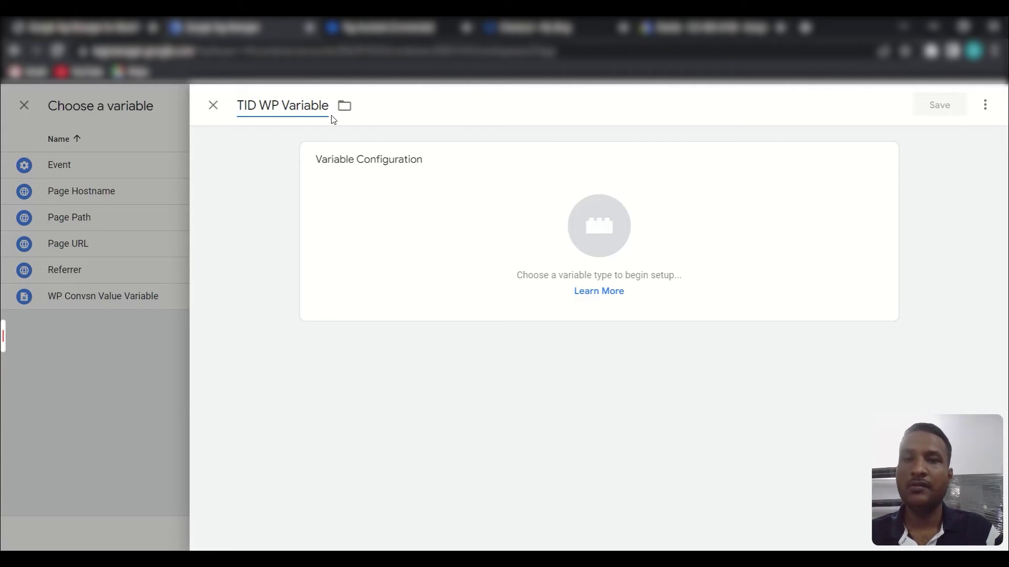
left_click(422, 200)
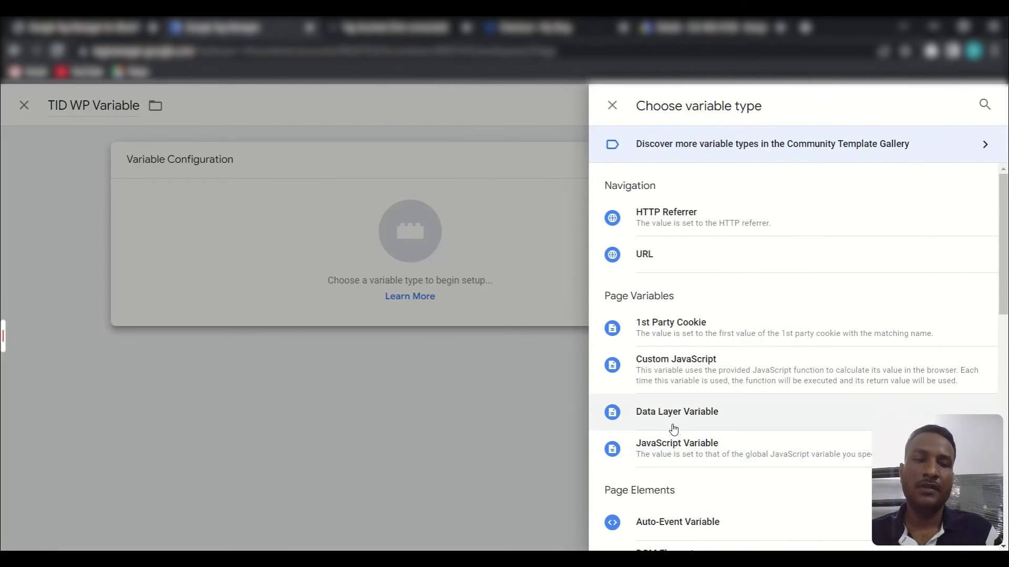
left_click(671, 414)
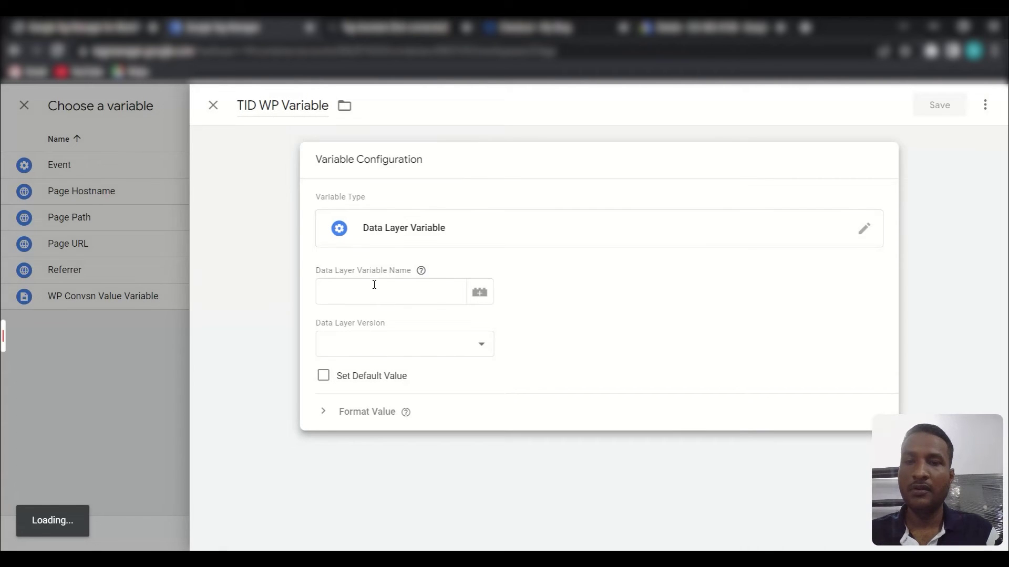
Copy the ecommerce key from the purchase event's data layer and start TID WP Variable's Data Layer Variable Name with "ecommerce.".
left_click(373, 287)
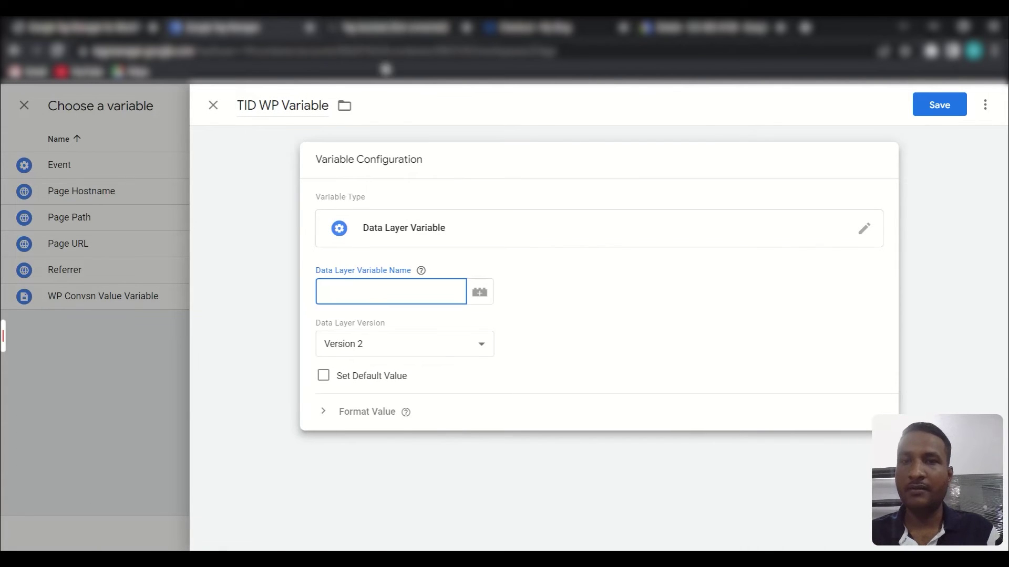
left_click(387, 25)
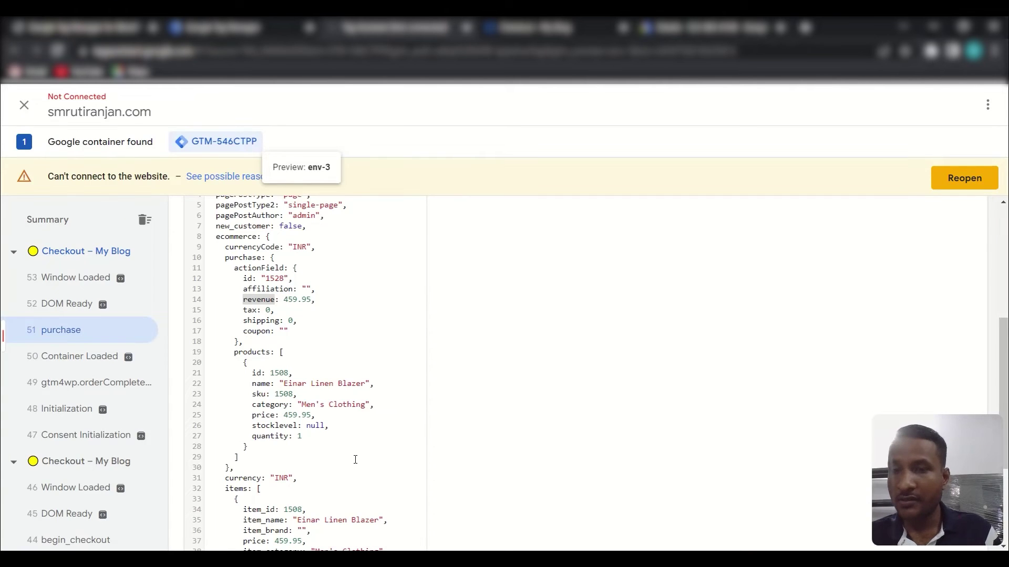
scroll(350, 452, "up", 2)
scroll(350, 453, "down", 5)
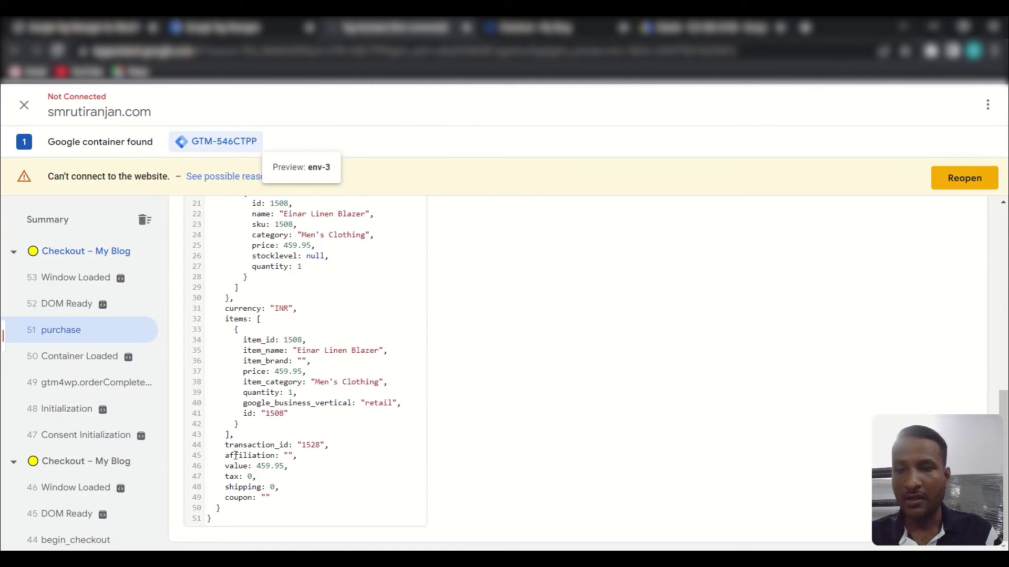
scroll(236, 456, "up", 5)
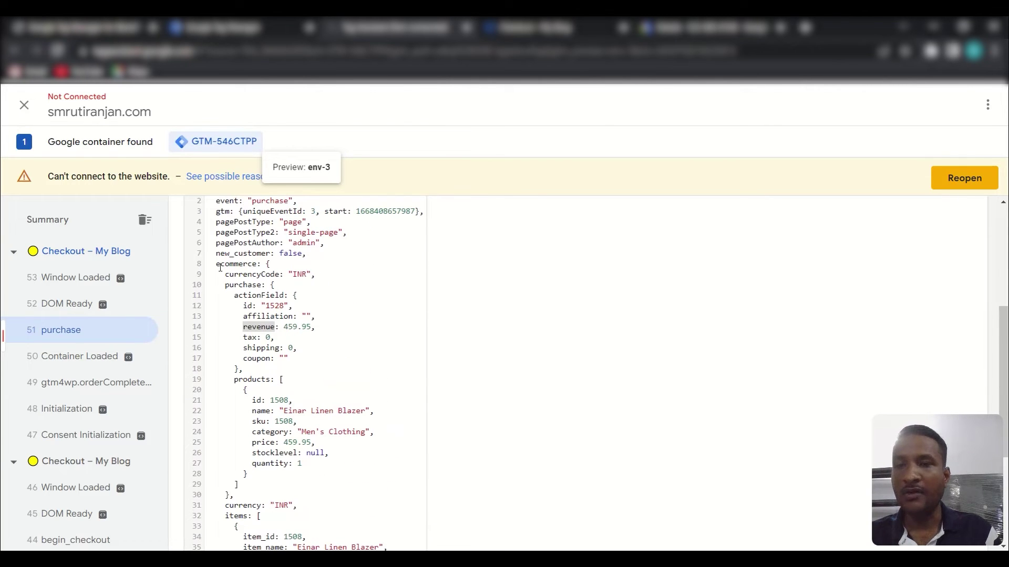
left_click_drag(216, 265, 248, 266)
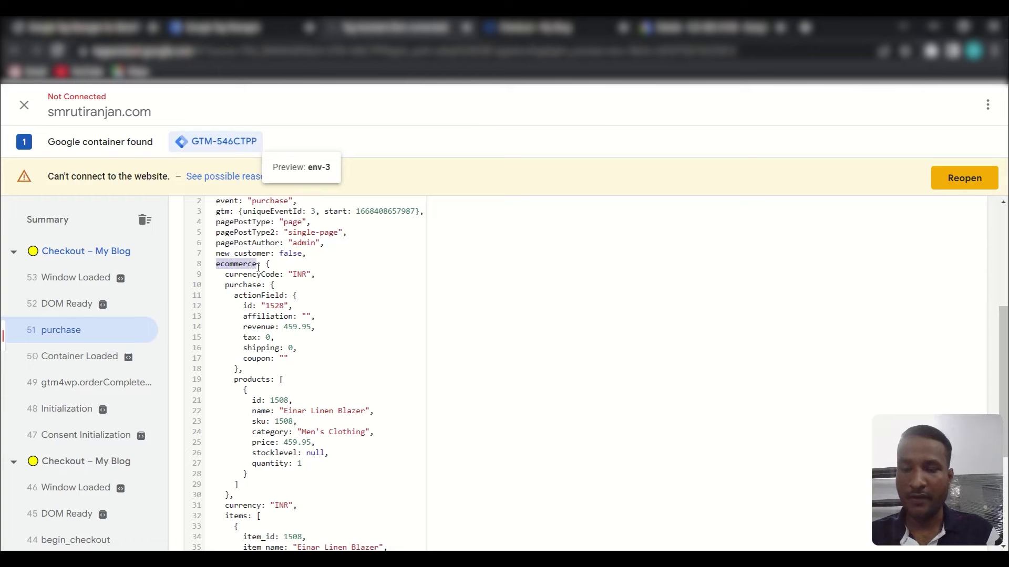
left_click(231, 25)
type("ecommerce")
type(".")
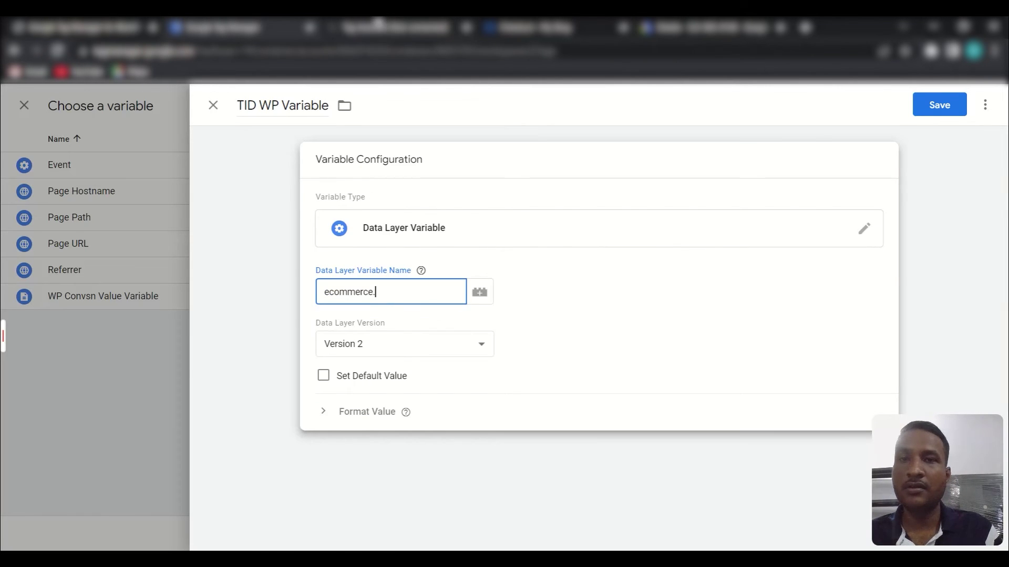
Copy the transaction_id key from the data layer, complete the variable name as "ecommerce.transaction_id", and save TID WP Variable.
left_click(374, 25)
scroll(312, 486, "down", 4)
scroll(312, 486, "down", 1)
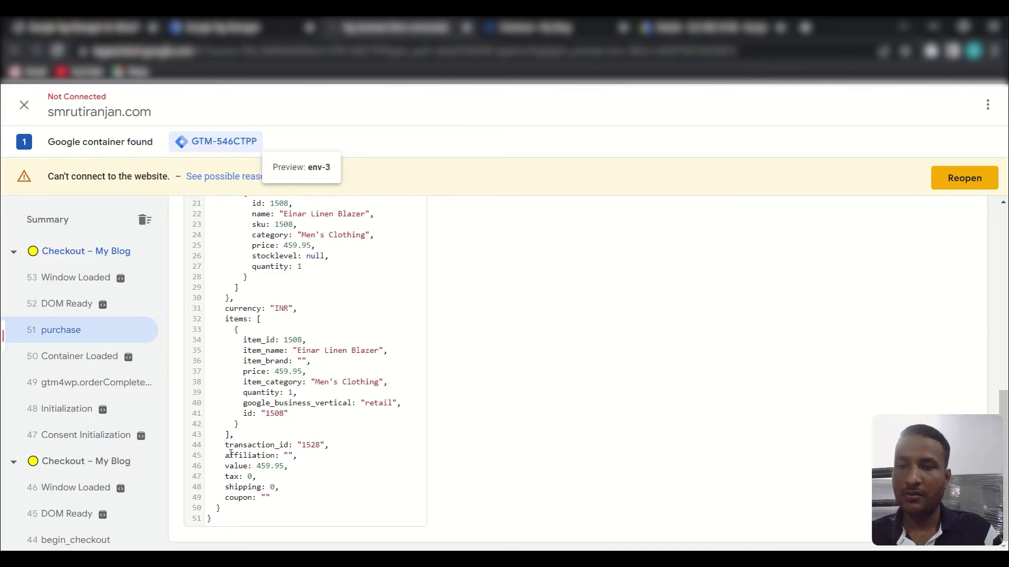
left_click_drag(224, 445, 288, 450)
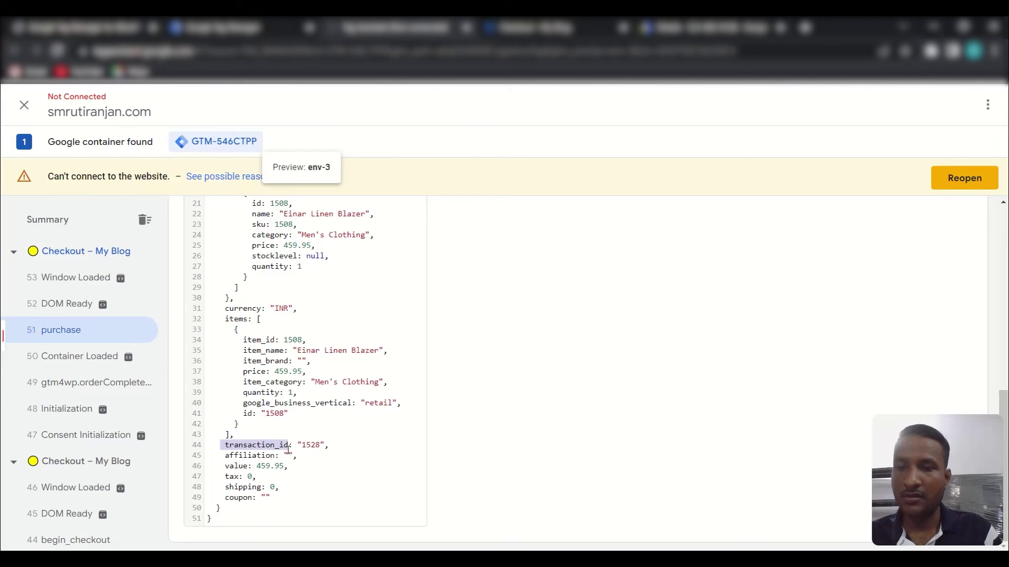
left_click(274, 447)
left_click_drag(226, 445, 289, 450)
key("ctrl+c")
key("alt+Tab")
key("ctrl+v")
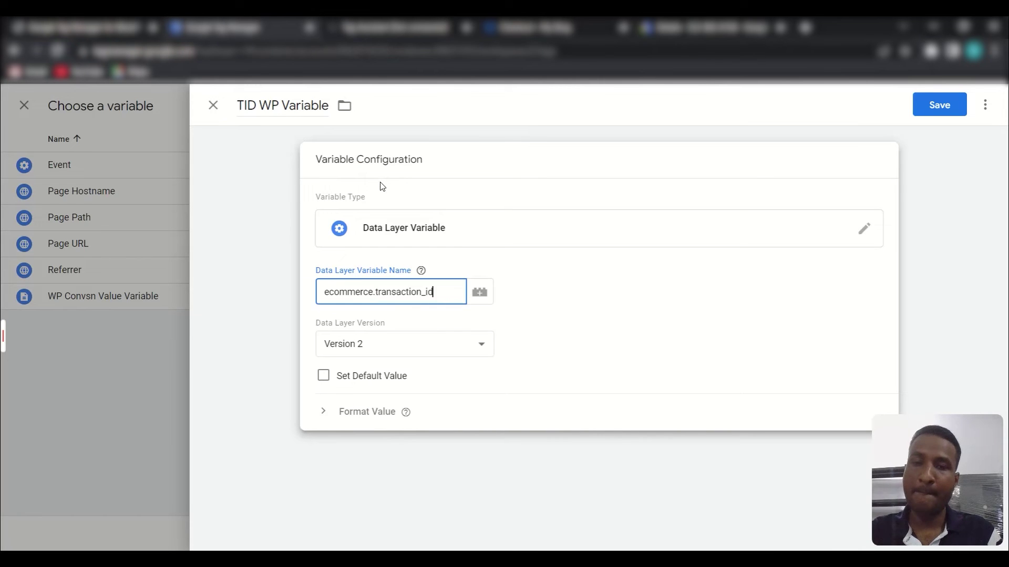
left_click(946, 107)
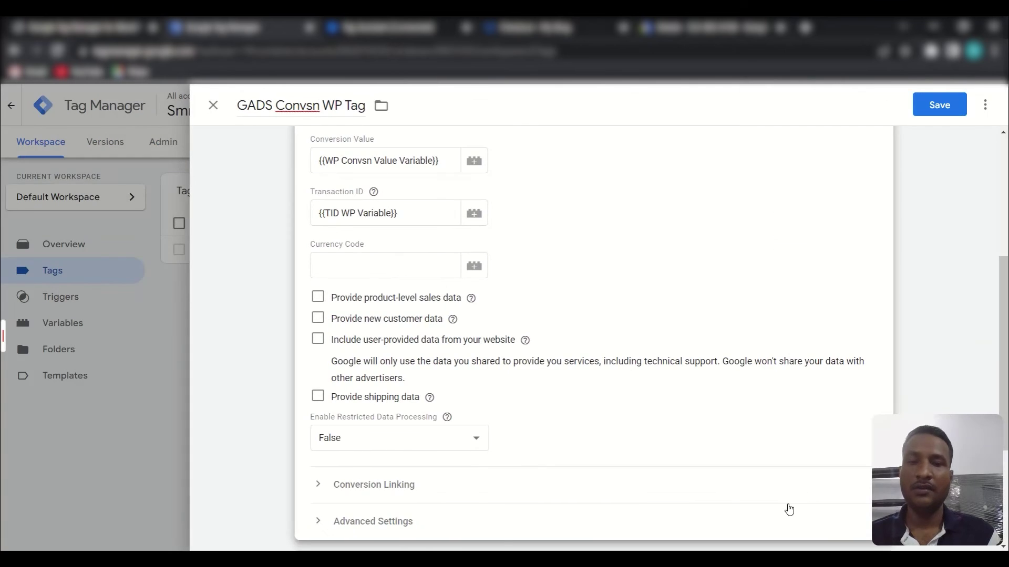
mouse_move(429, 397)
scroll(606, 367, "up", 5)
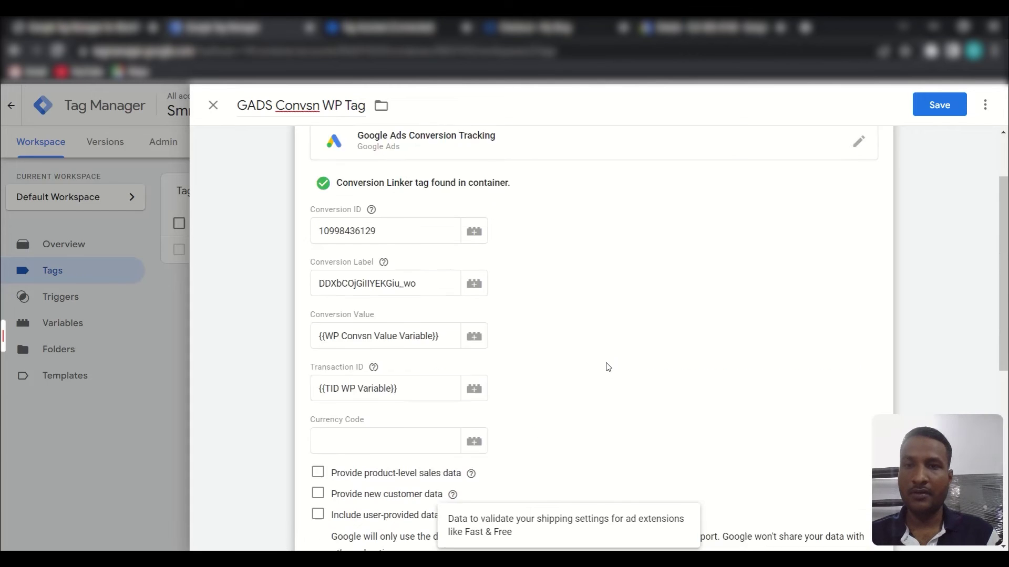
scroll(552, 360, "down", 3)
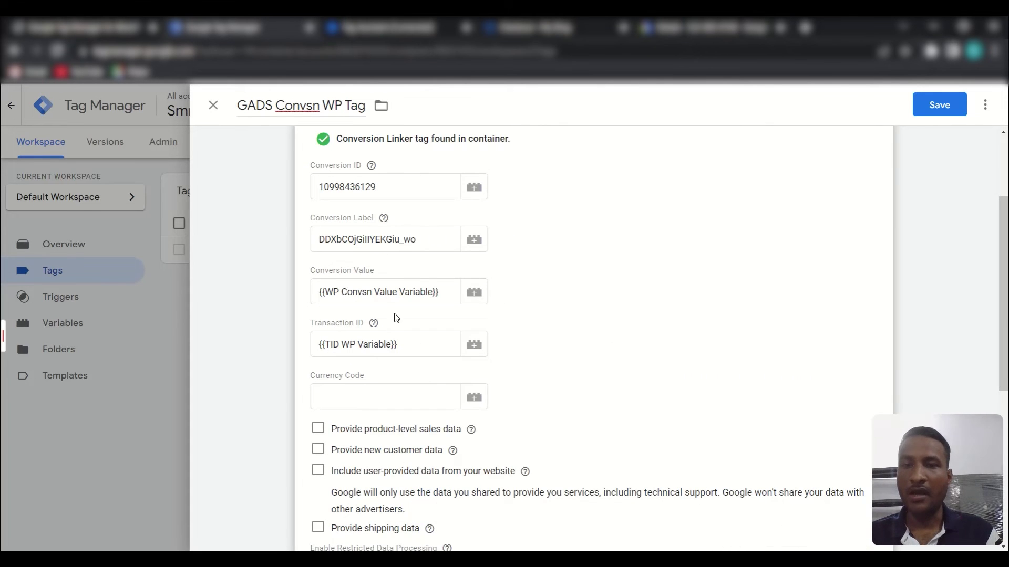
Set the tag's Currency Code to INR and check it against the currencyCode in the purchase event's data layer.
scroll(395, 318, "down", 3)
scroll(398, 318, "up", 2)
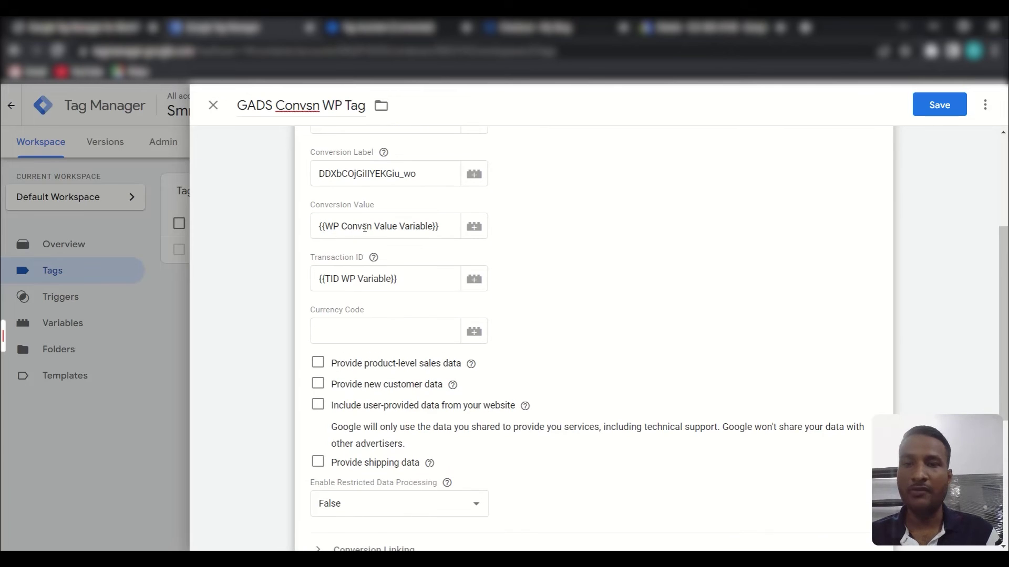
scroll(338, 286, "down", 1)
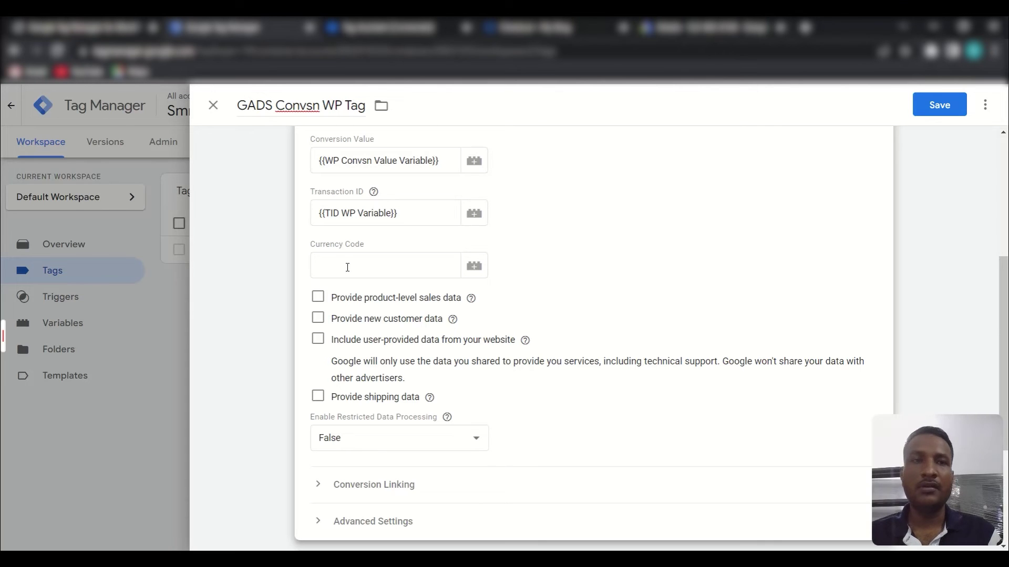
left_click(351, 262)
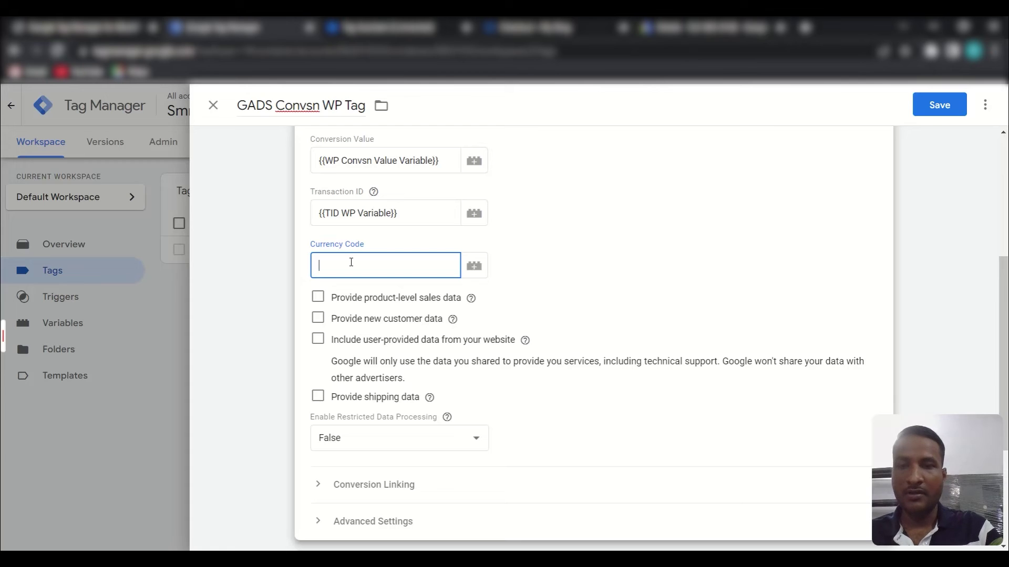
type("INR")
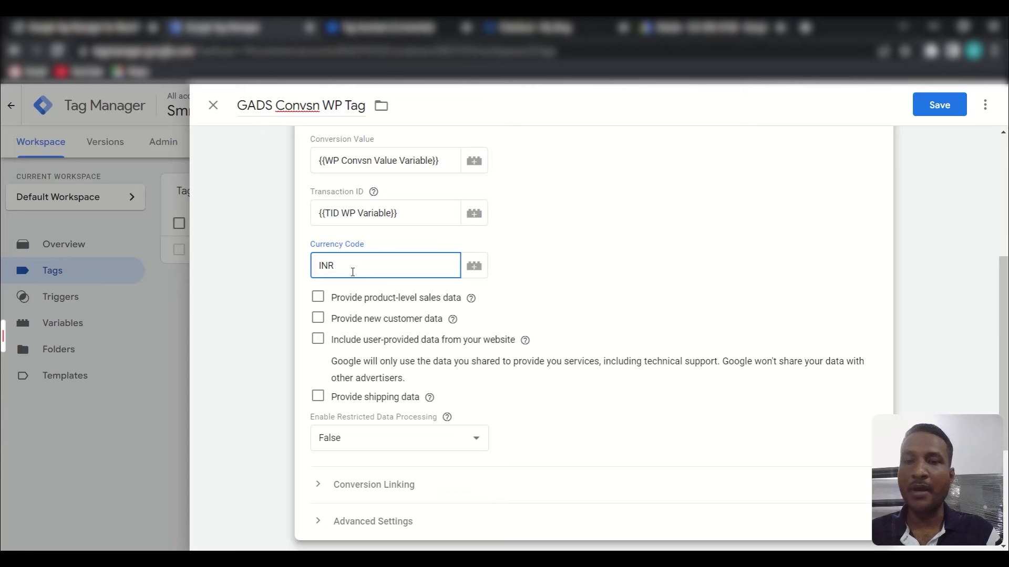
left_click(399, 28)
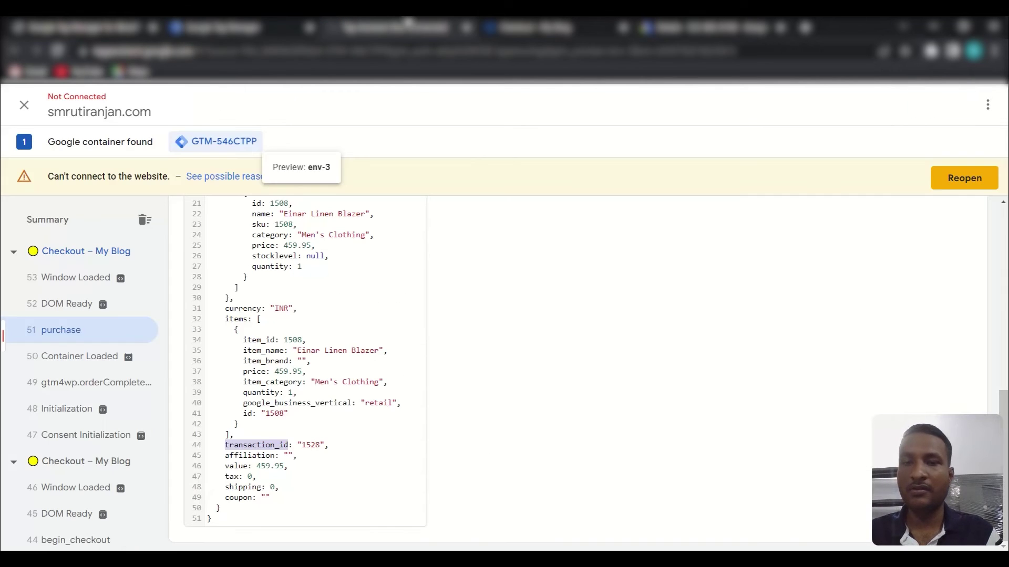
scroll(307, 434, "up", 6)
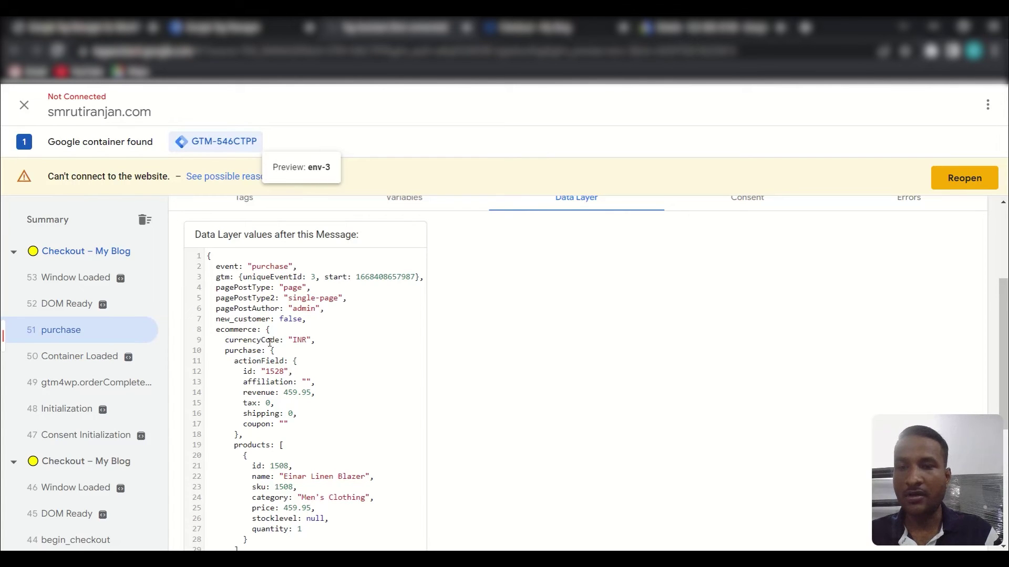
Create a new trigger for GADS Convsn WP Tag and name it "GADS Purchase Trigger".
key("ctrl+shift+Tab")
scroll(613, 369, "down", 4)
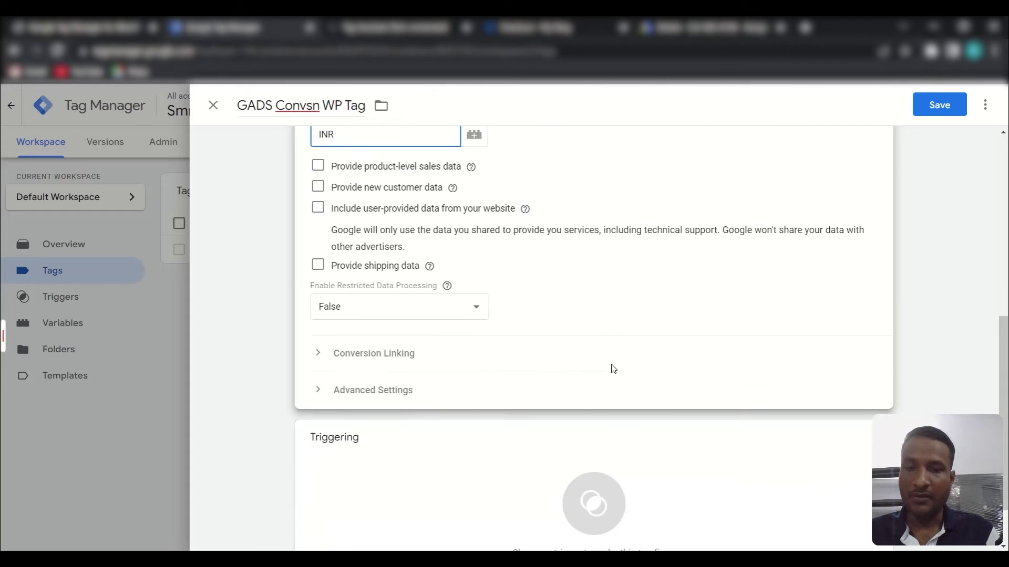
left_click(439, 430)
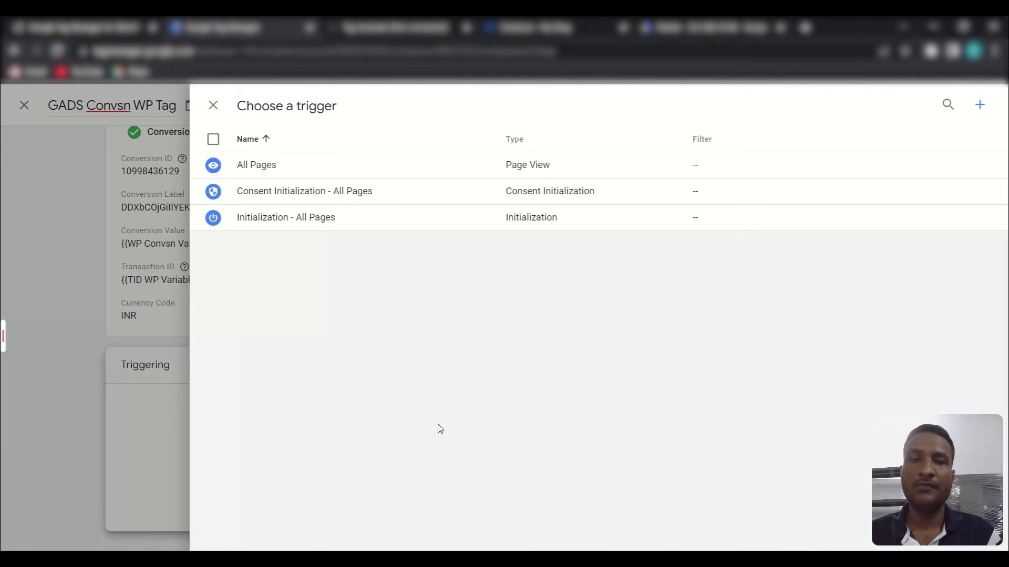
left_click(980, 106)
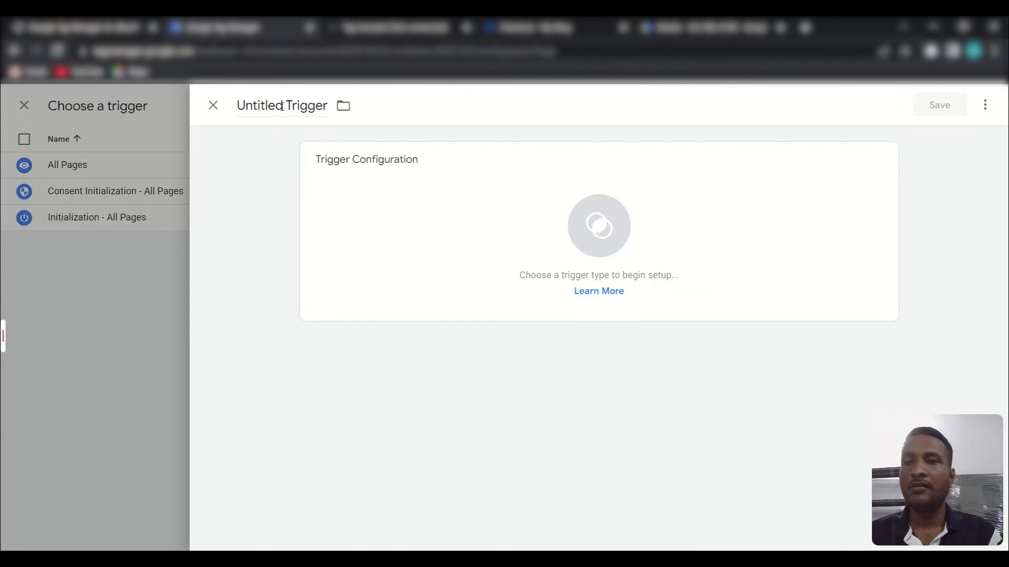
double_click(282, 106)
type("GAD")
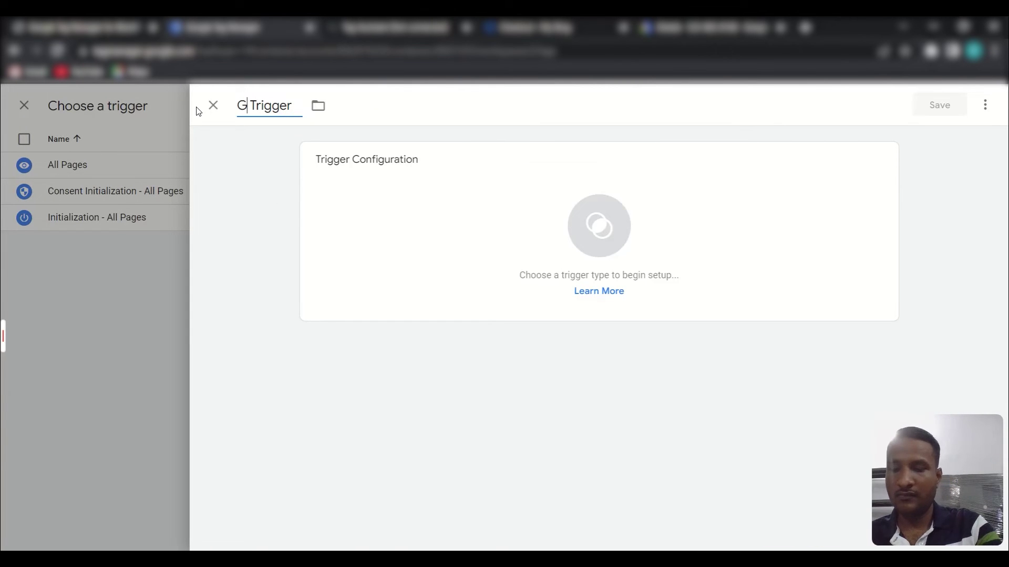
type("S")
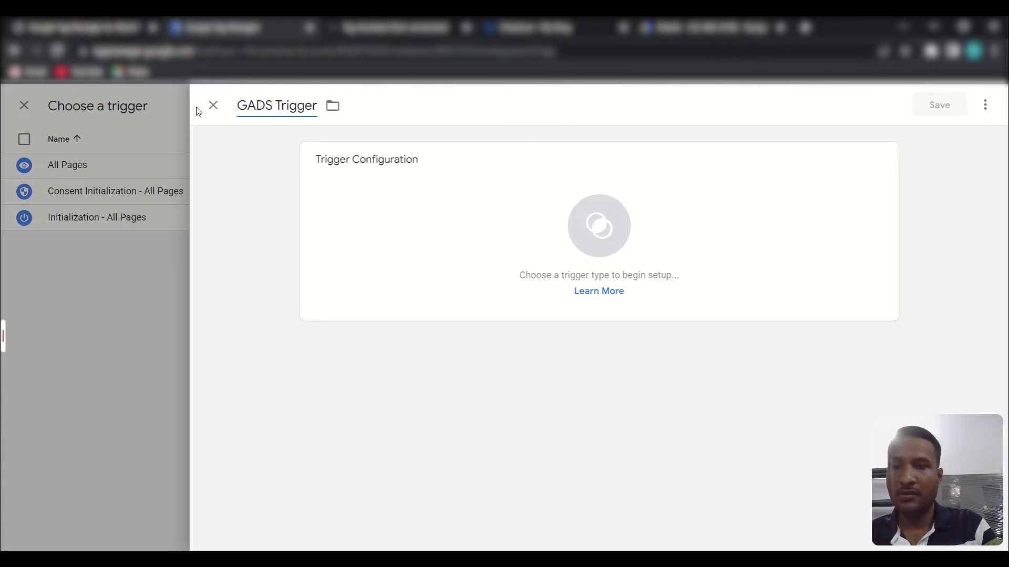
type(" P")
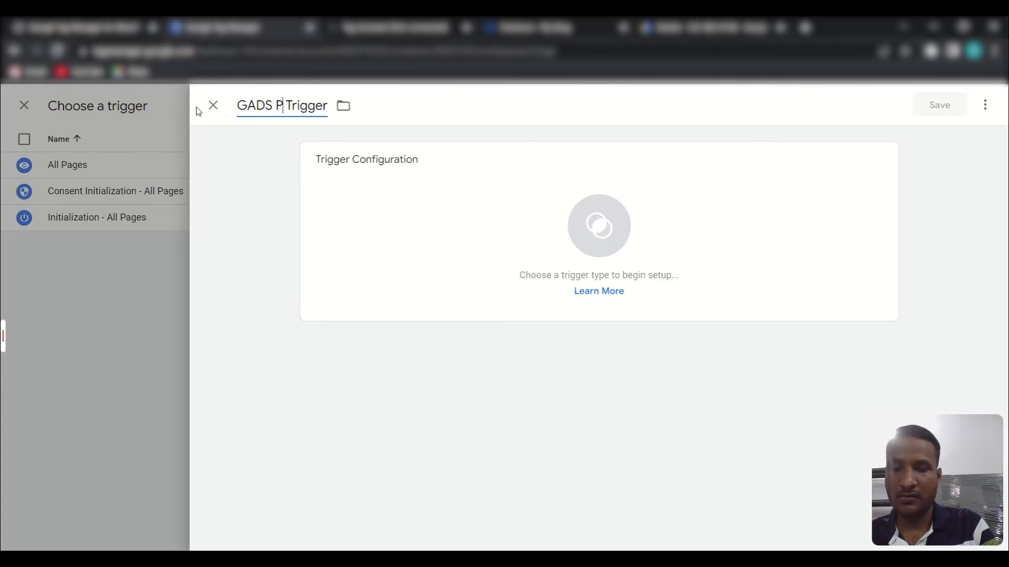
type("urchas")
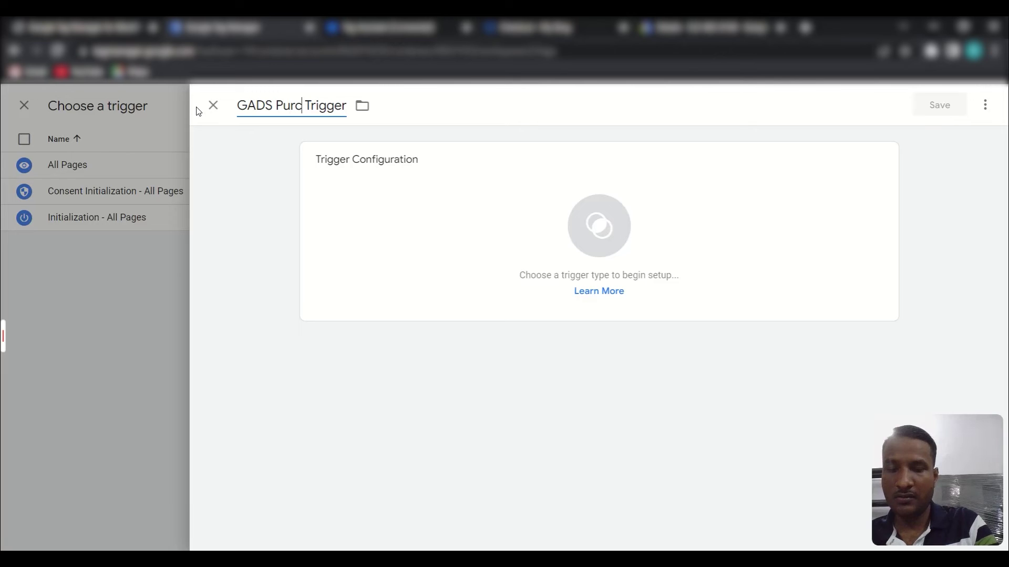
type("e")
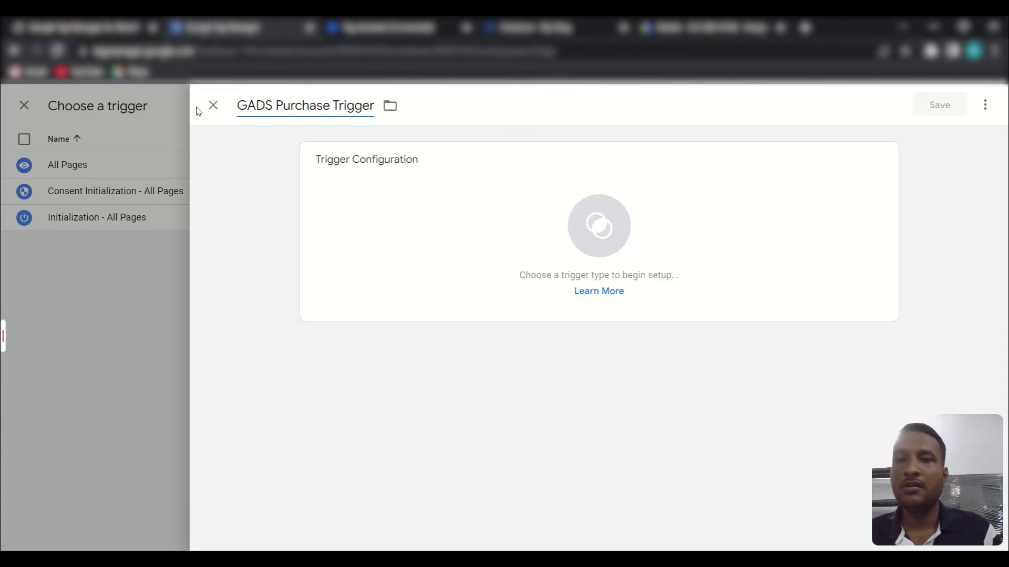
Set the type of GADS Purchase Trigger to Custom Event.
left_click(423, 192)
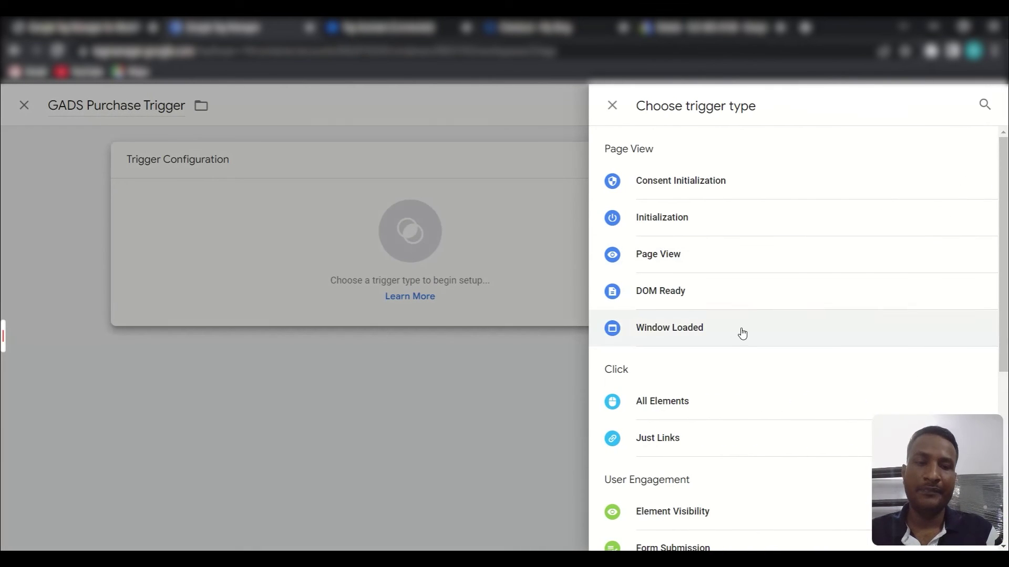
scroll(740, 331, "down", 2)
scroll(757, 332, "down", 1)
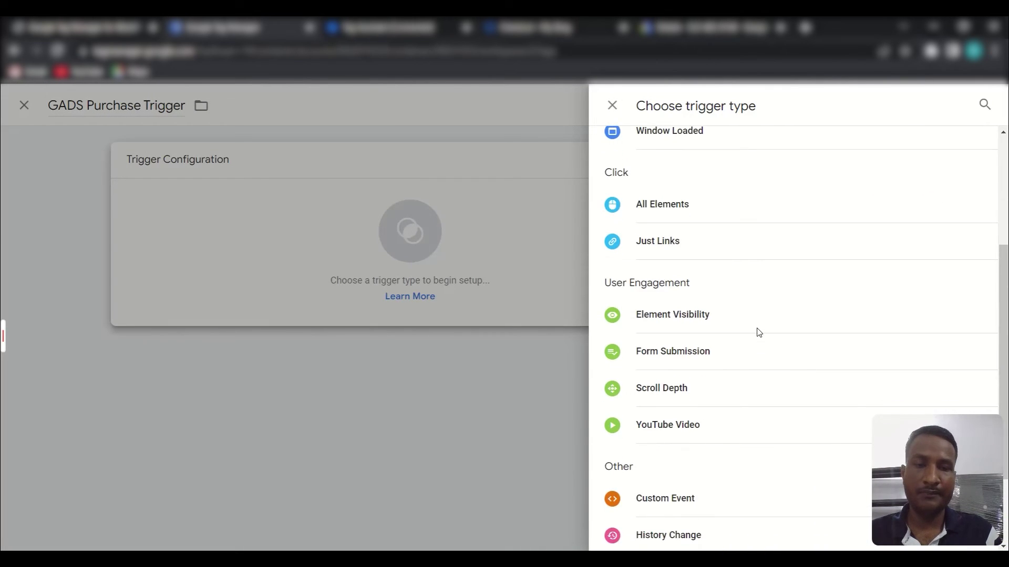
scroll(757, 333, "down", 1)
left_click(687, 434)
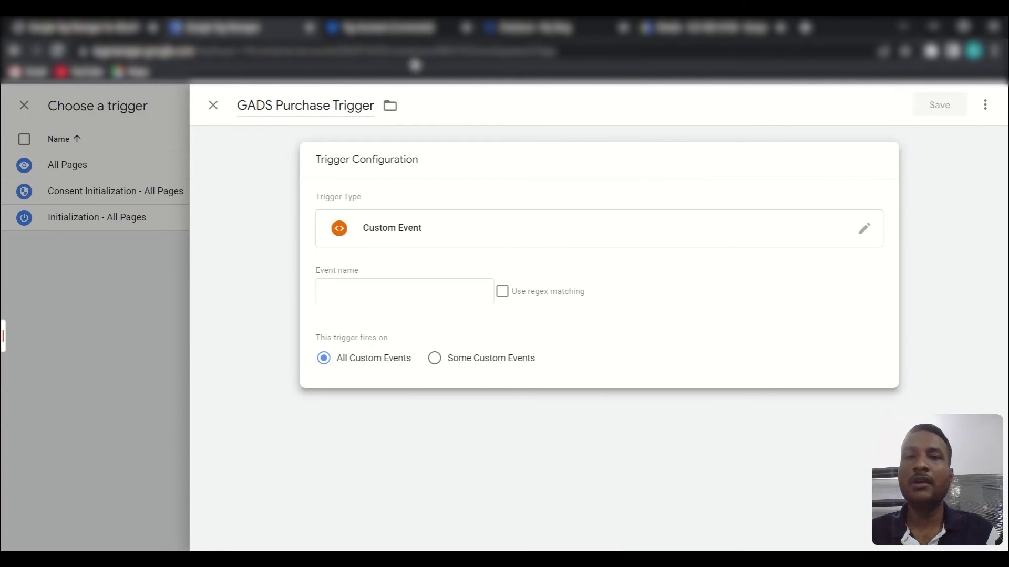
Copy the event name "purchase" from the data layer, use it as the trigger's Event name, and save the trigger.
left_click(394, 26)
scroll(235, 402, "up", 1)
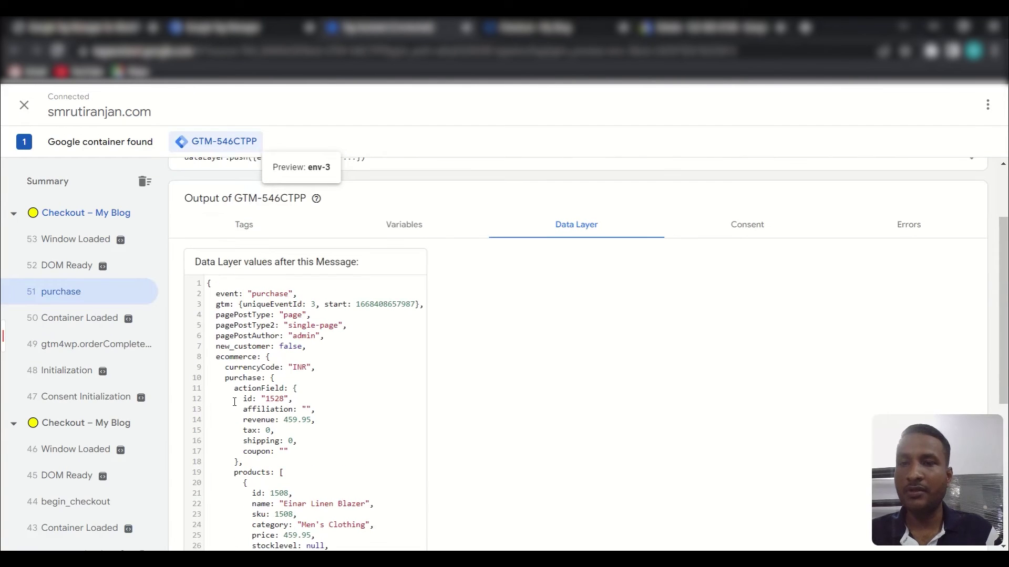
left_click_drag(270, 294, 288, 294)
key("ctrl+c")
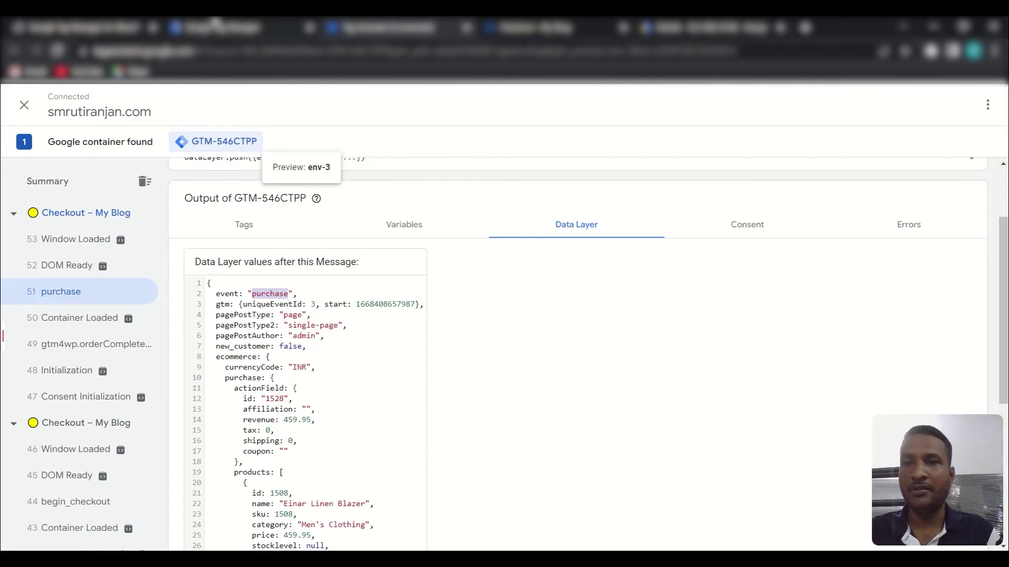
key("ctrl+shift+Tab")
left_click(355, 290)
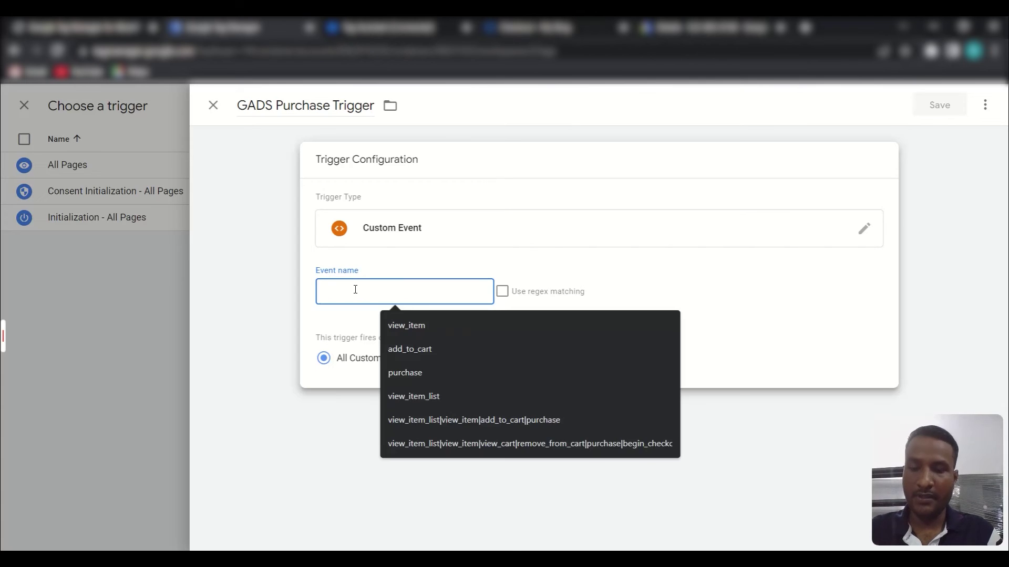
key("ctrl+v")
left_click(943, 103)
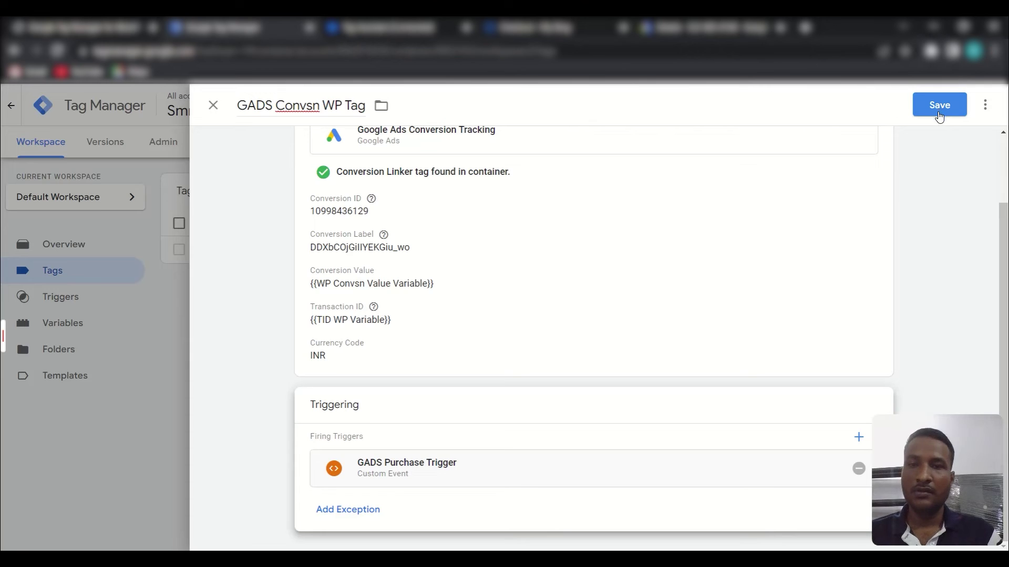
Save GADS Convsn WP Tag and close the old store checkout and Tag Assistant pages.
scroll(583, 462, "up", 2)
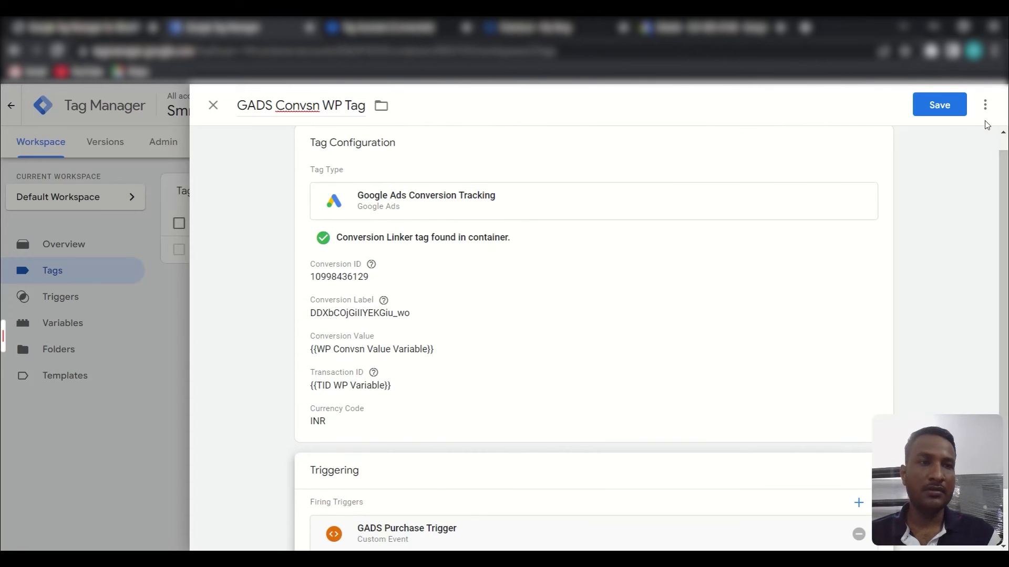
left_click(942, 107)
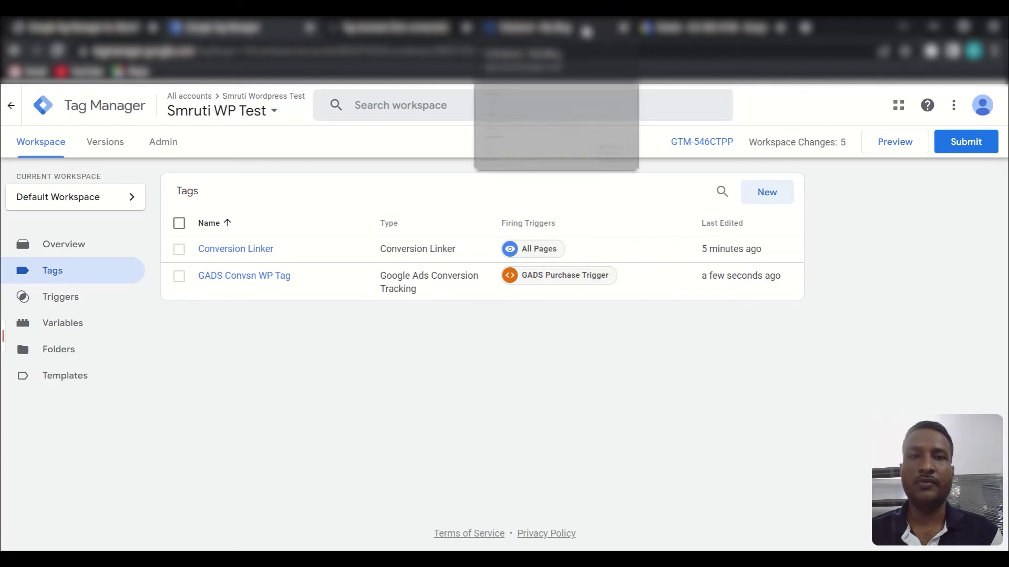
left_click(623, 27)
left_click(466, 27)
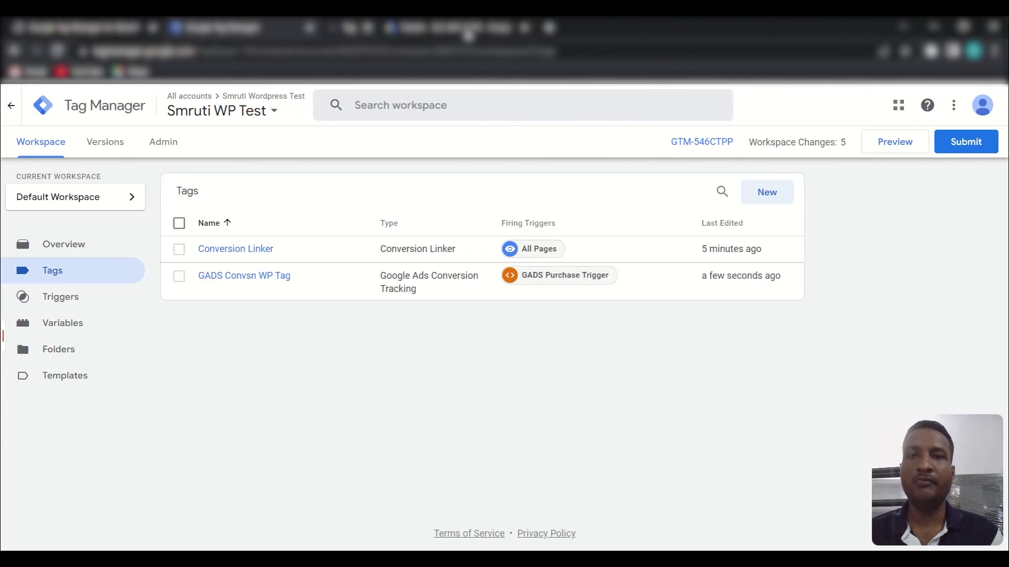
Start previewing the GTM-546CTPP container, connect Tag Assistant to the WordPress site, and continue to the debug summary.
left_click(899, 145)
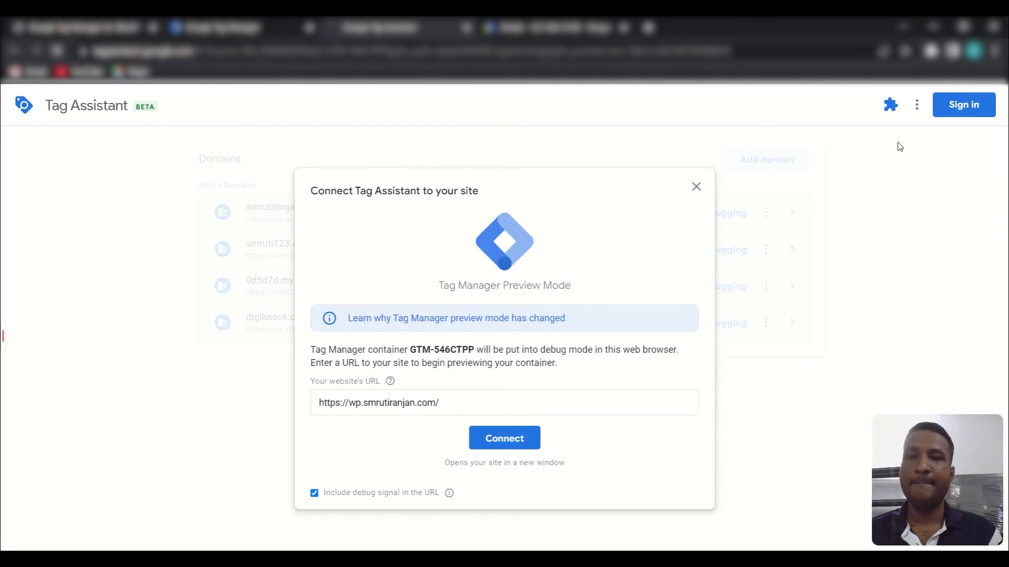
left_click(484, 447)
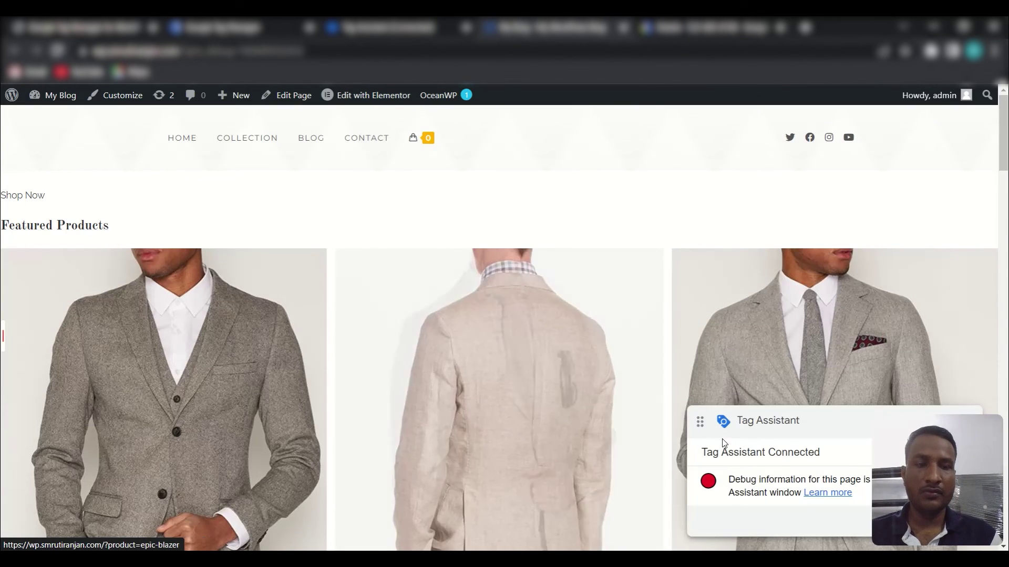
left_click(365, 27)
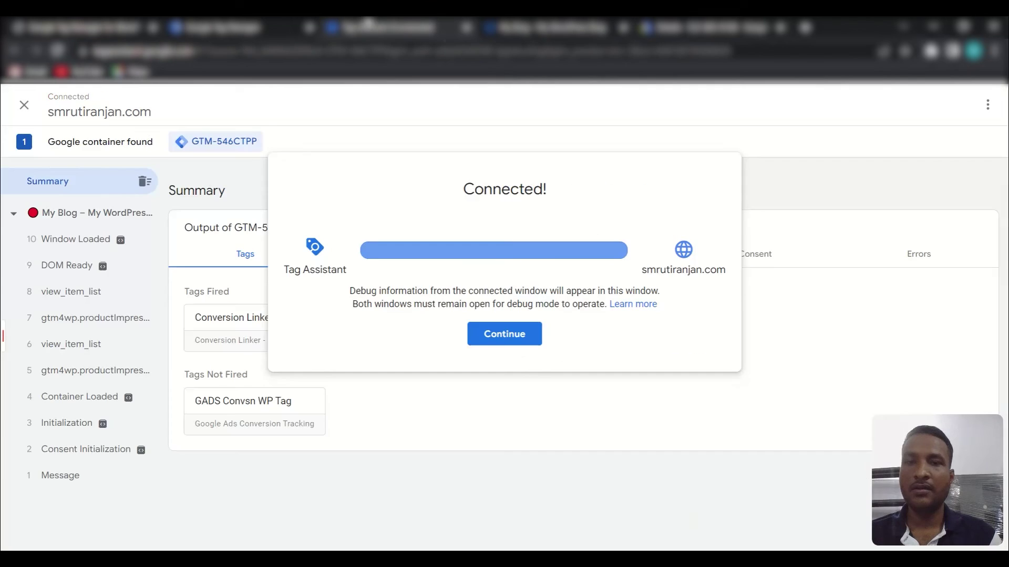
left_click(504, 334)
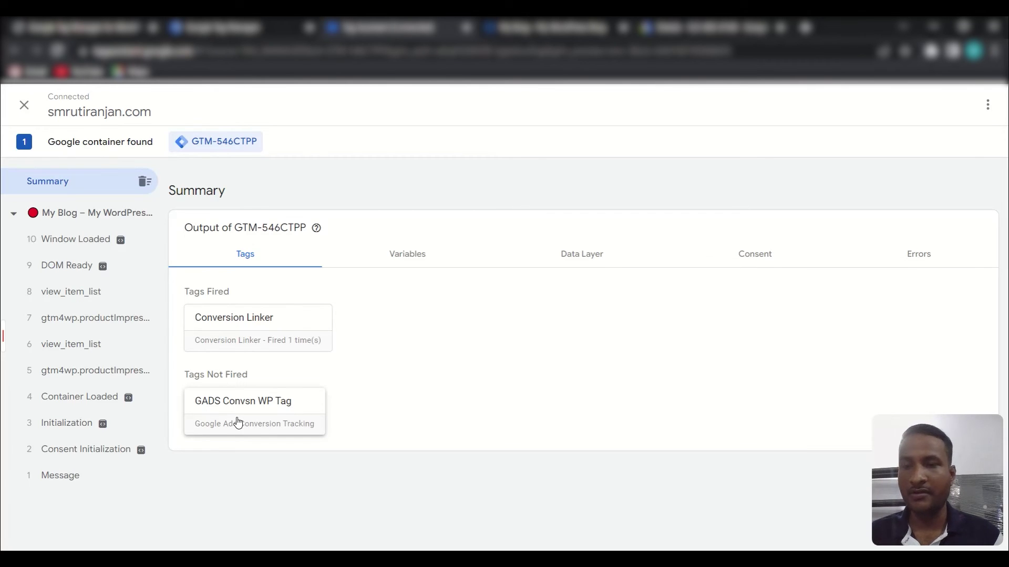
Add one Epic Blazer to the cart in the connected store and proceed to checkout.
left_click(534, 24)
scroll(608, 236, "down", 8)
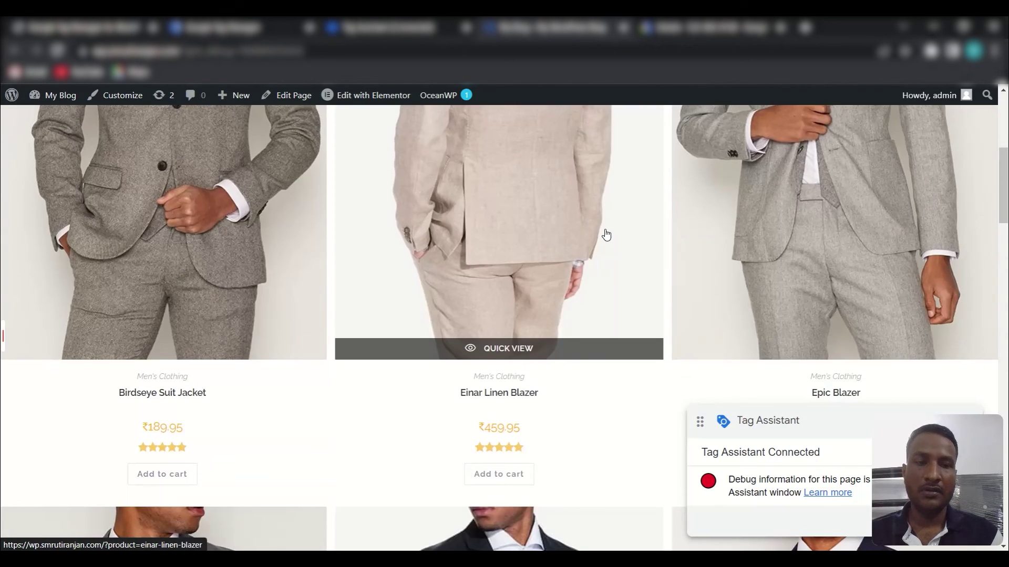
scroll(833, 232, "up", 3)
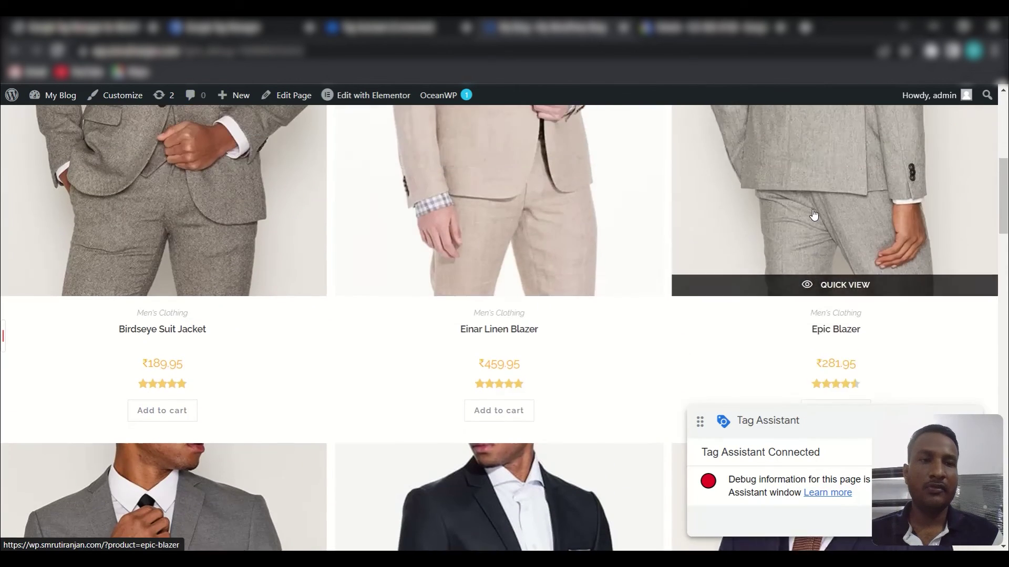
left_click(832, 232)
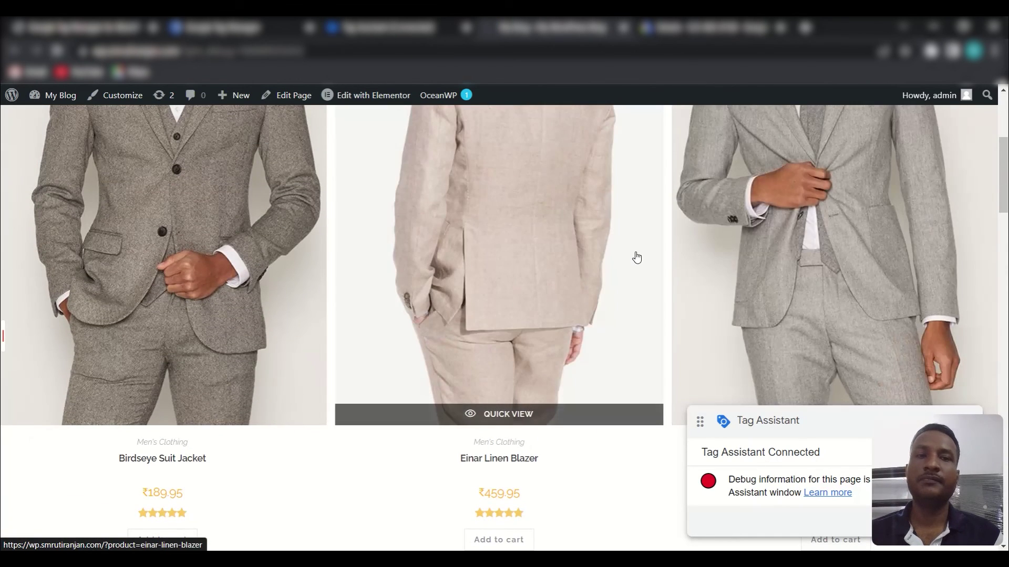
scroll(615, 258, "down", 3)
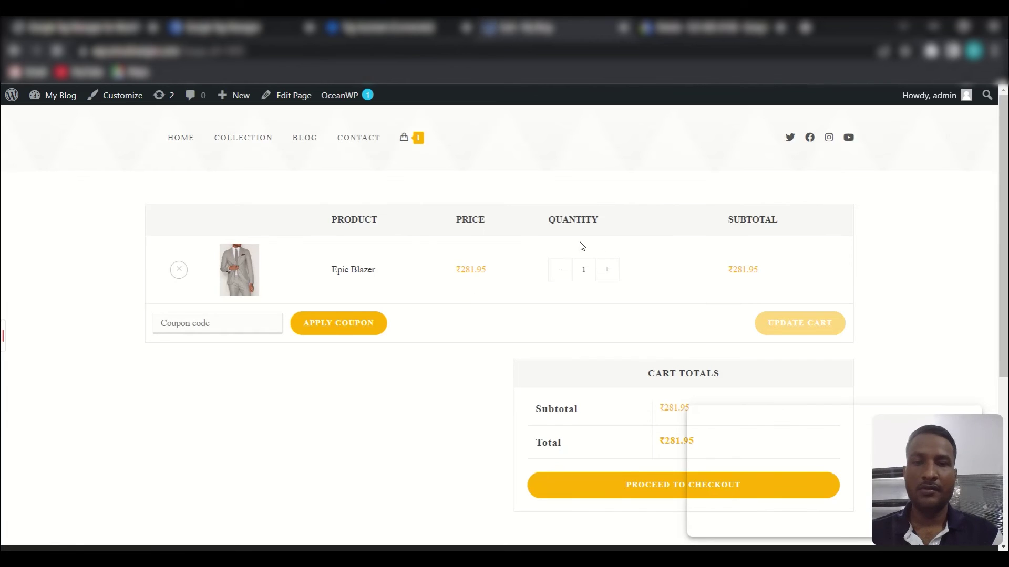
scroll(580, 245, "down", 2)
left_click(606, 364)
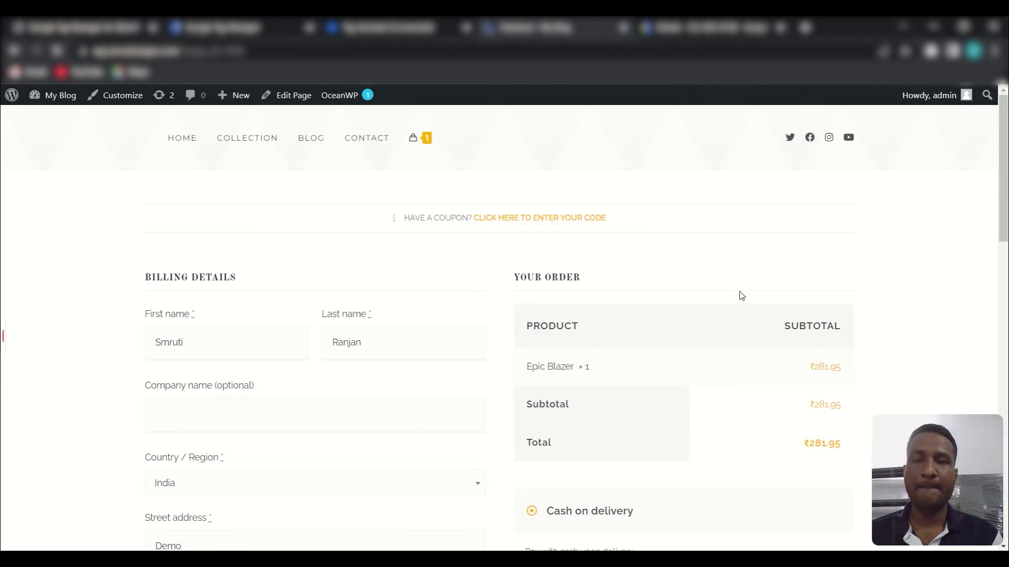
Place the Epic Blazer order with cash on delivery, keeping the prefilled billing details.
scroll(483, 282, "down", 3)
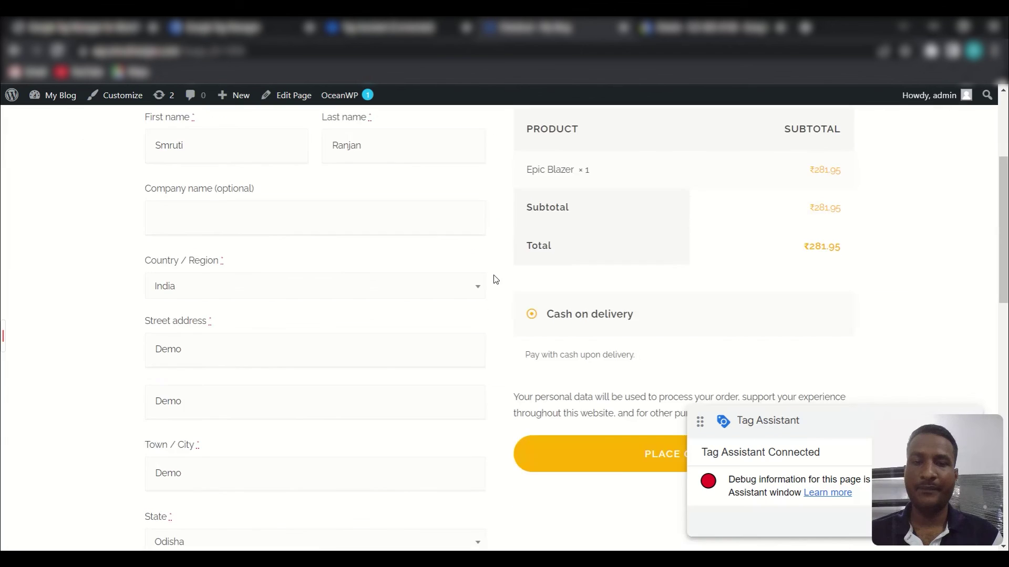
scroll(496, 277, "down", 3)
scroll(610, 311, "up", 4)
scroll(561, 299, "down", 3)
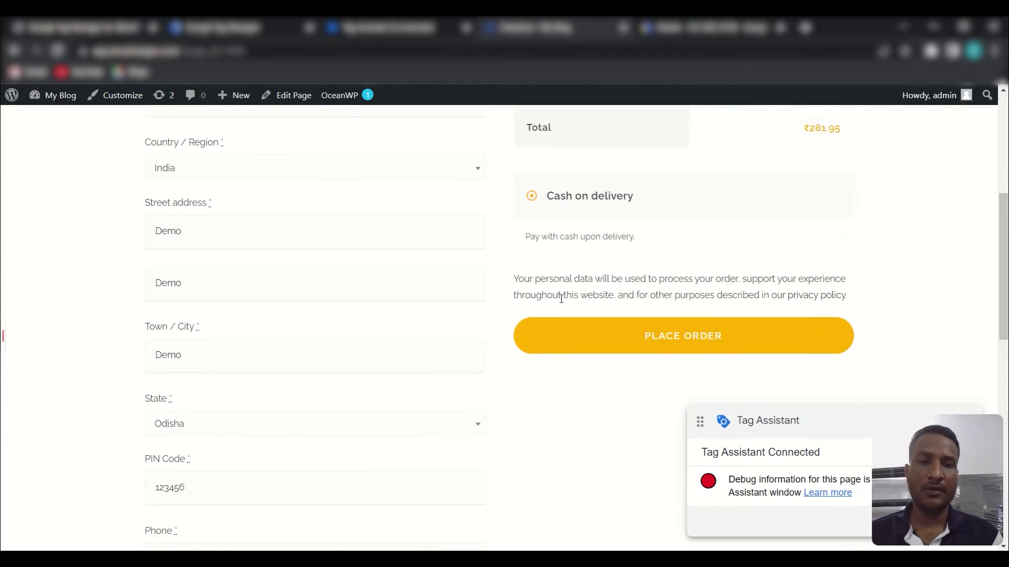
left_click(698, 331)
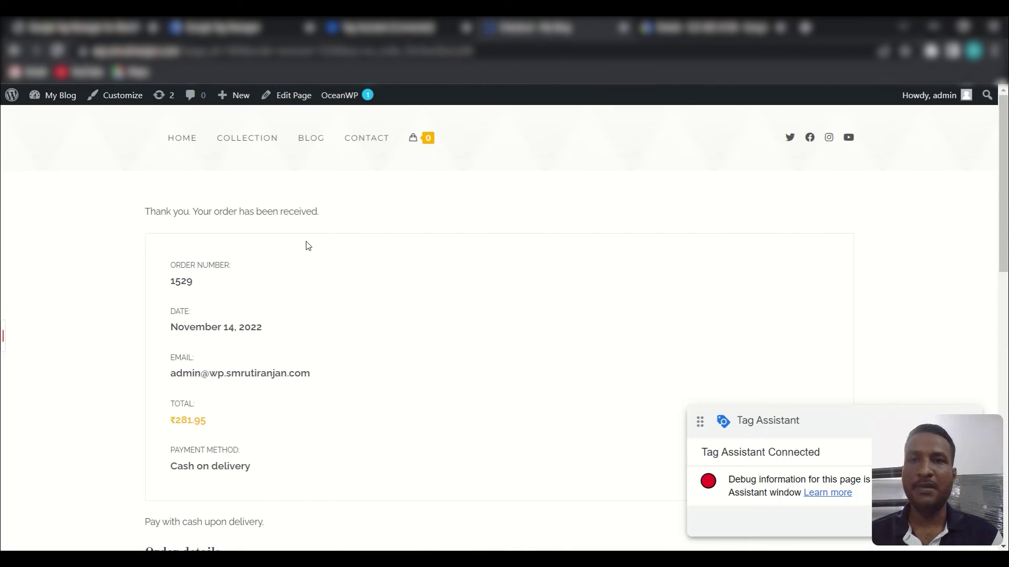
Switch to Tag Assistant and examine the full properties of GADS Convsn WP Tag for the purchase event.
left_click(397, 29)
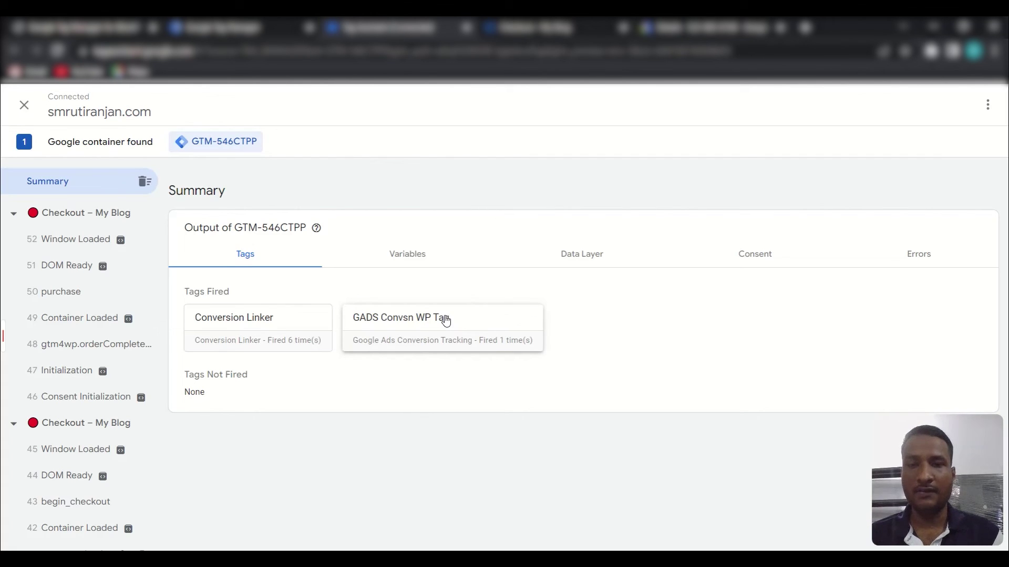
left_click(486, 326)
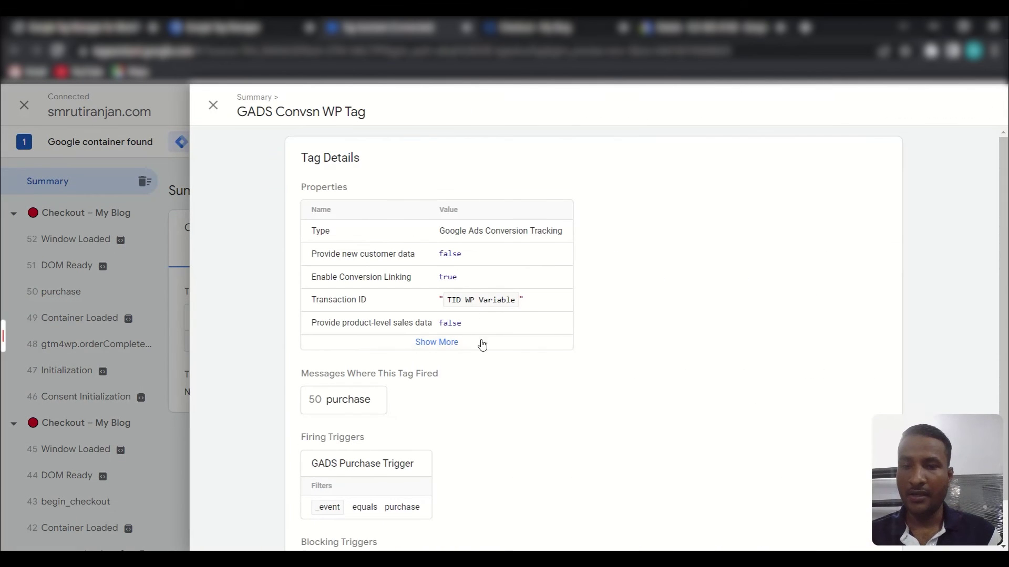
scroll(394, 362, "down", 1)
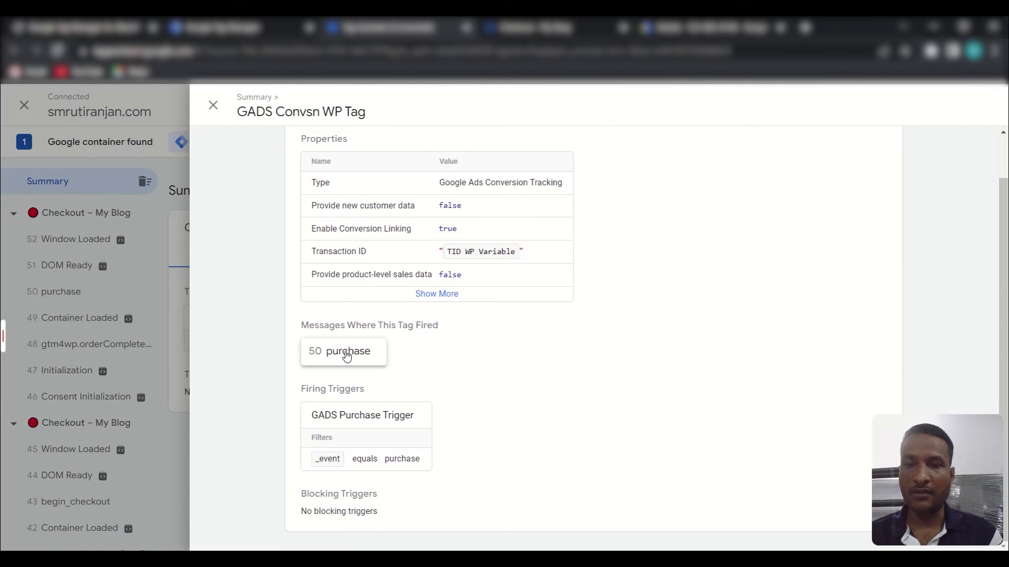
left_click(364, 357)
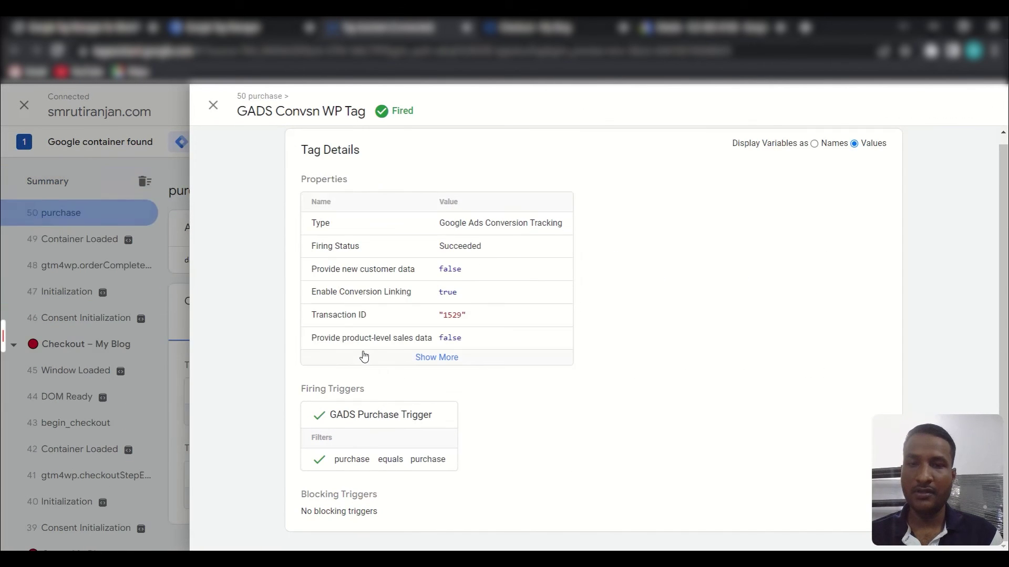
left_click(440, 358)
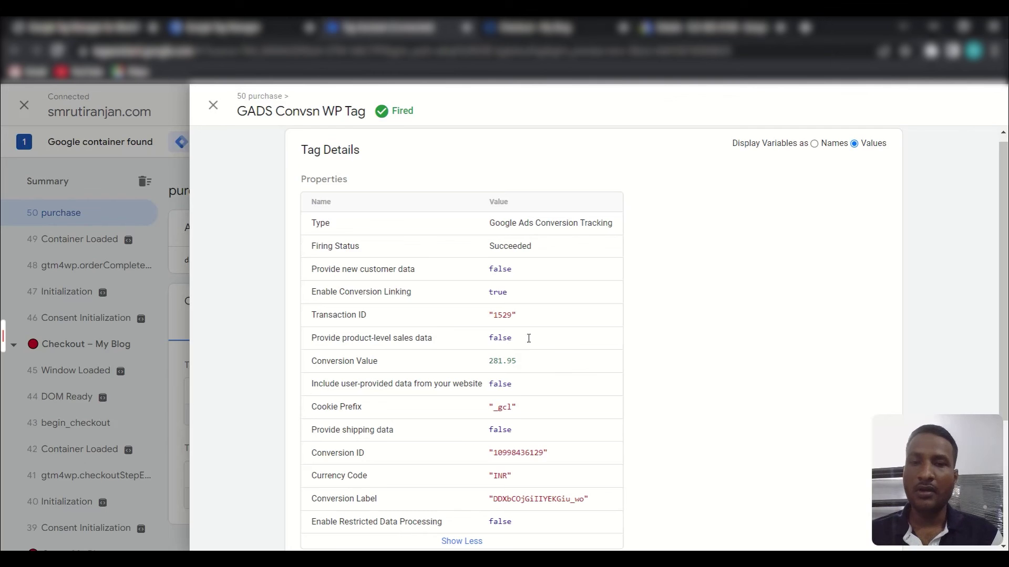
scroll(531, 337, "down", 1)
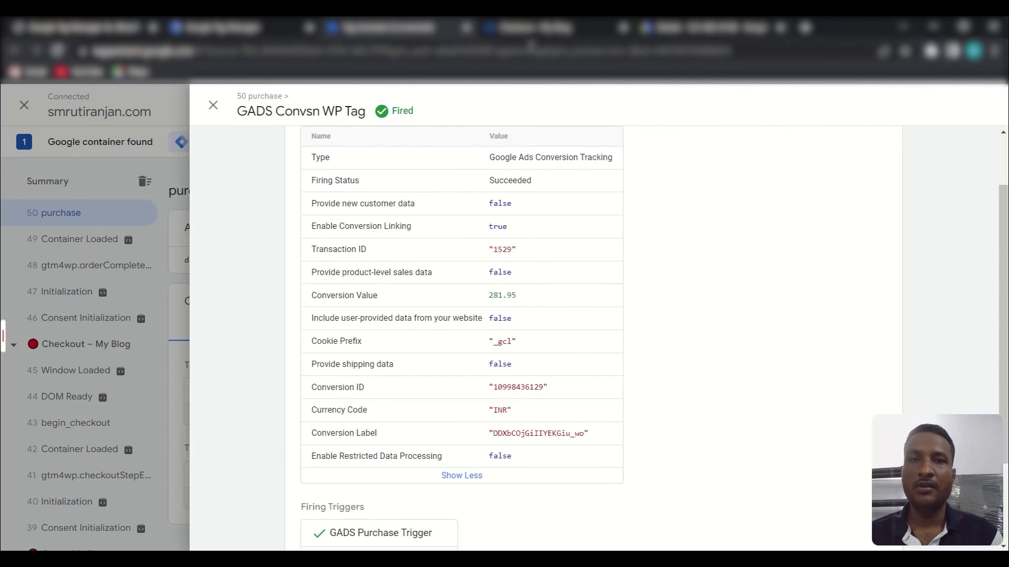
Compare the fired tag's transaction ID and conversion value with the store's order confirmation, and close the tag details.
left_click(527, 23)
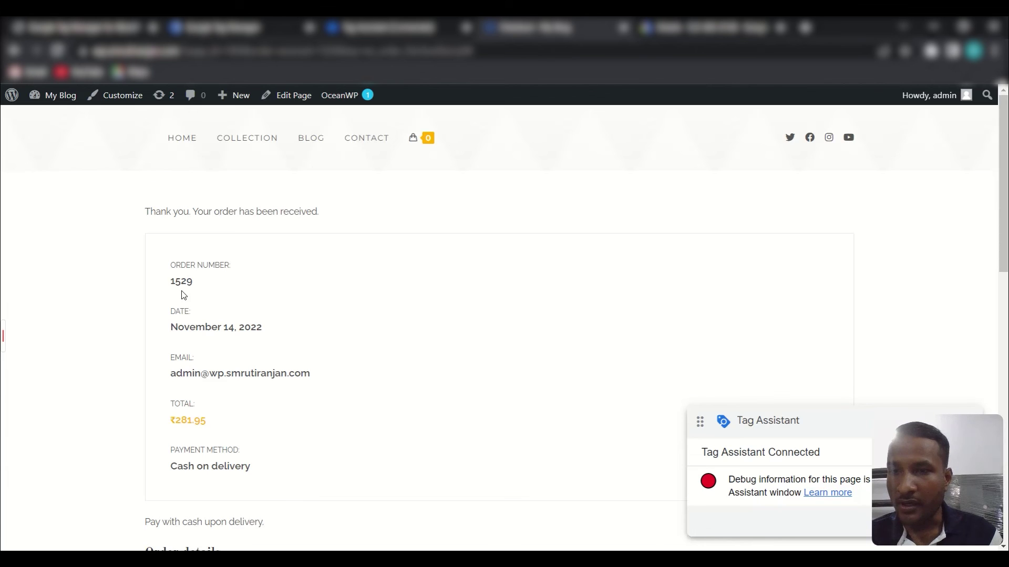
key("ctrl+Tab")
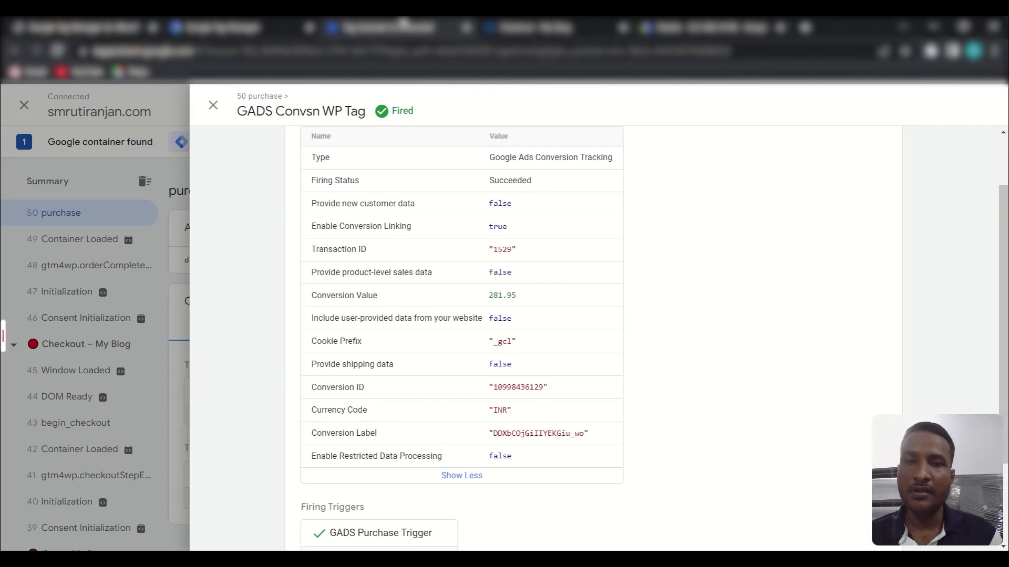
scroll(544, 278, "down", 1)
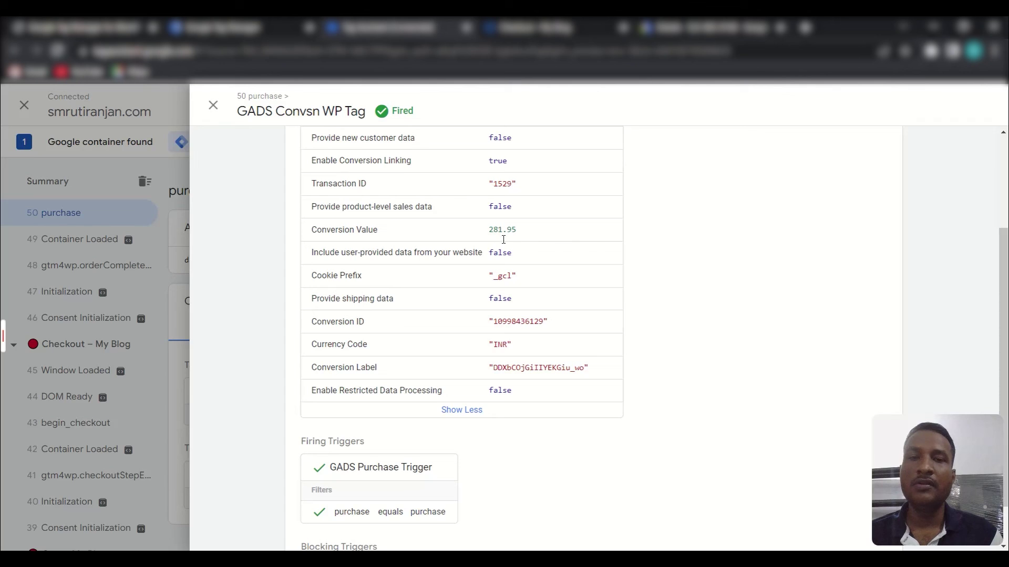
key("ctrl+Tab")
scroll(586, 340, "down", 2)
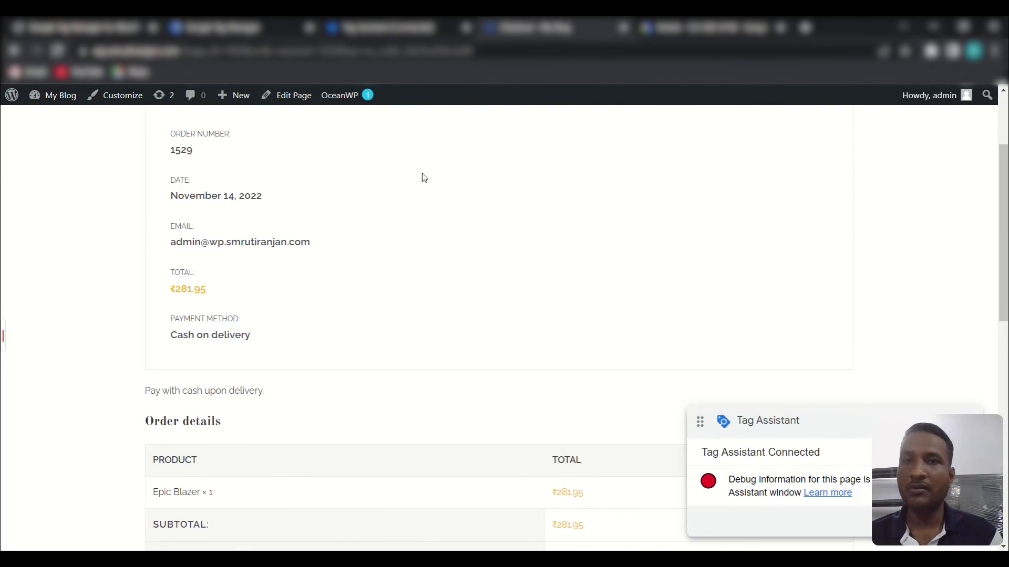
key("ctrl+shift+Tab")
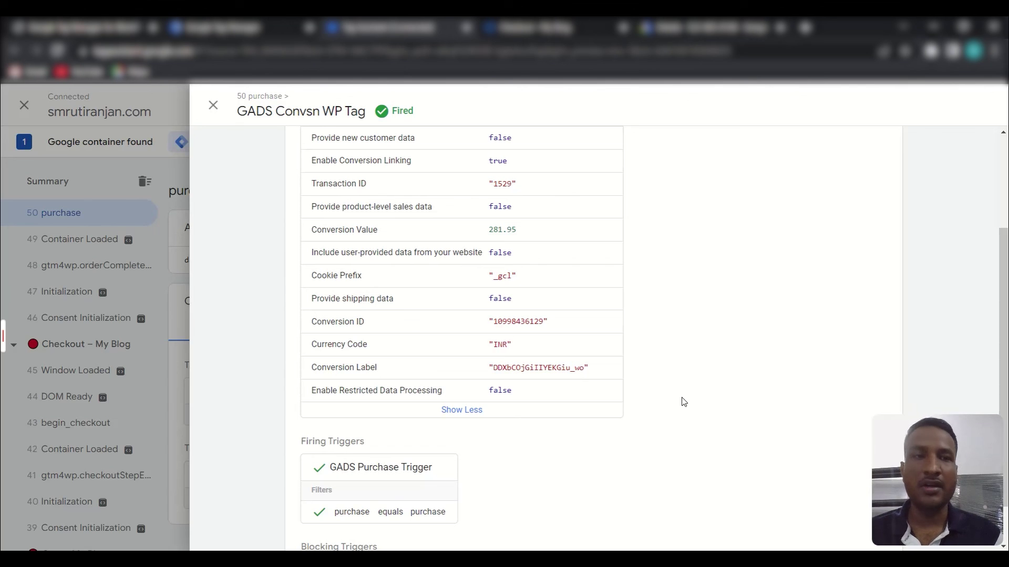
scroll(627, 423, "up", 3)
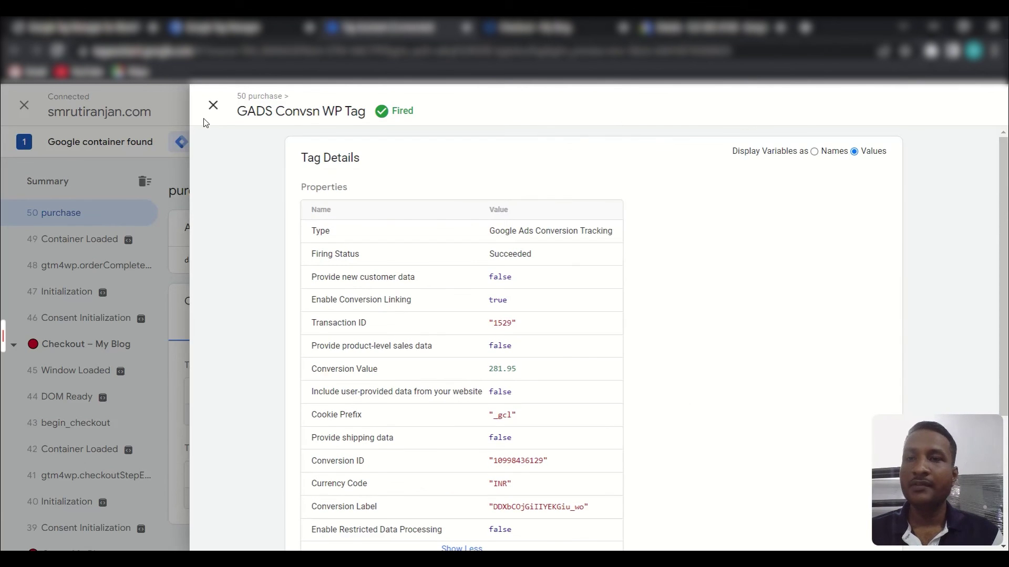
left_click(213, 104)
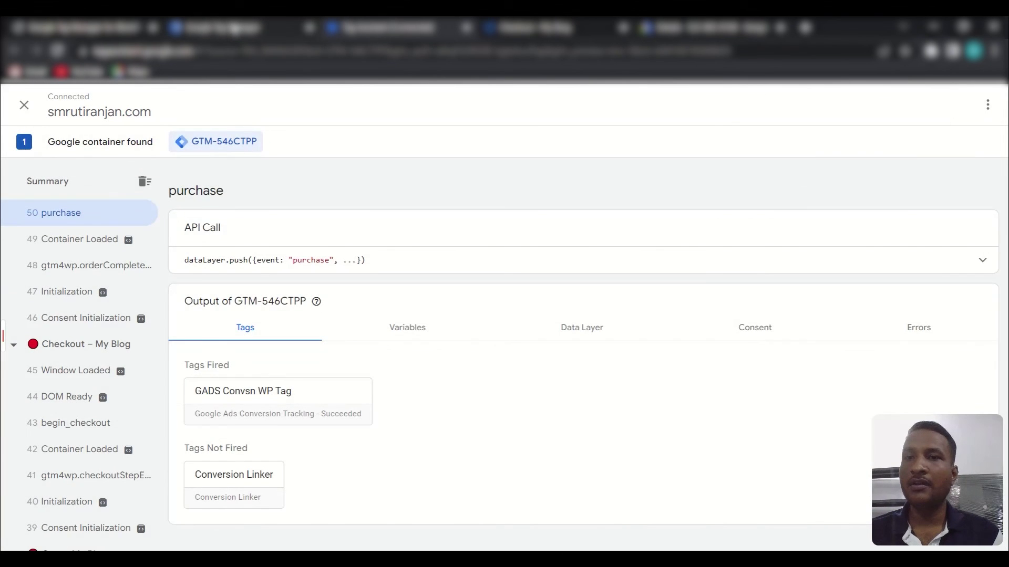
Publish the Tag Manager workspace changes to Live without a version name or description, and return to the workspace.
left_click(233, 27)
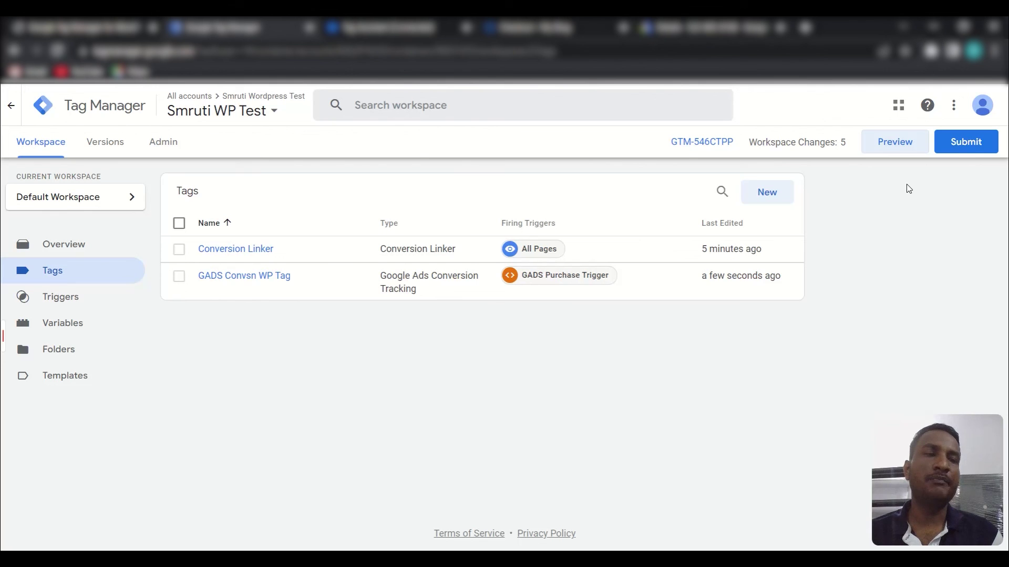
left_click(964, 143)
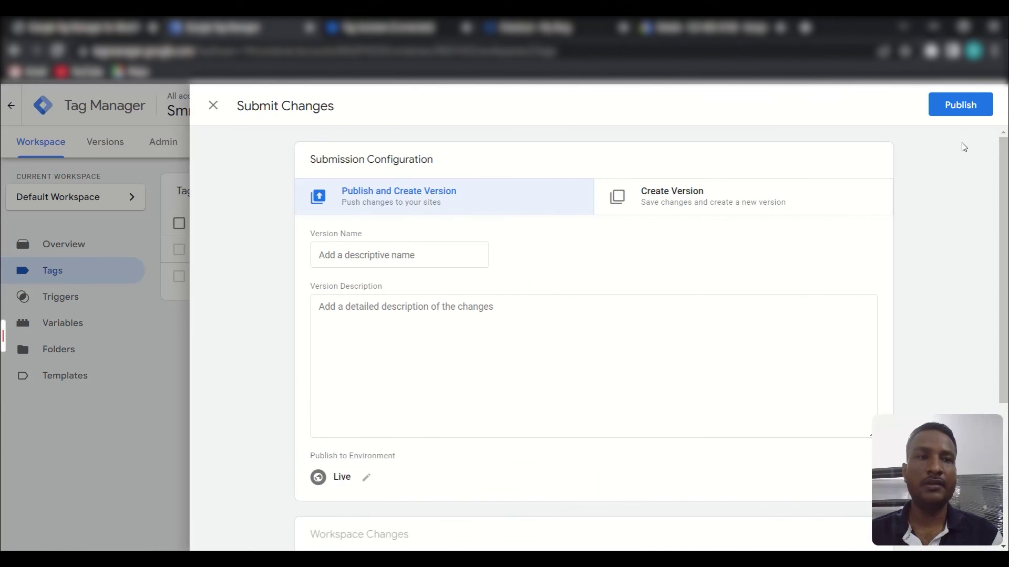
left_click(961, 104)
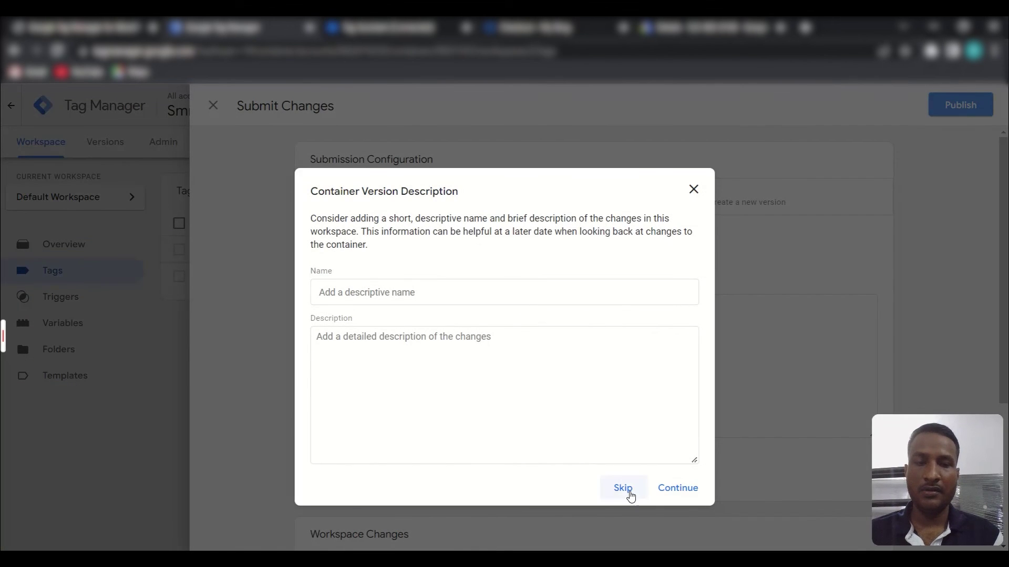
left_click(623, 488)
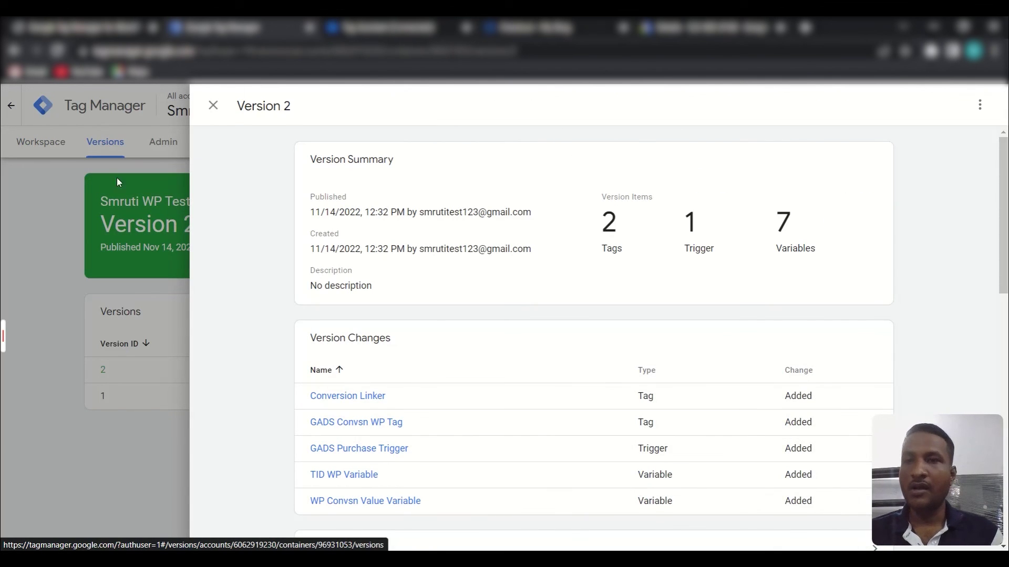
left_click(213, 109)
left_click(33, 143)
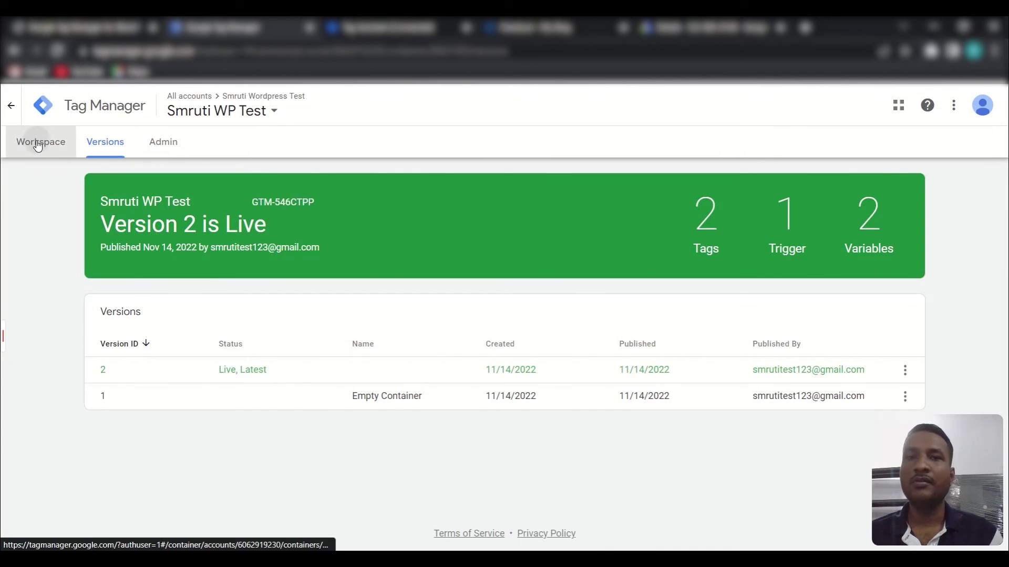
Check the status of the Purchase WP conversion action in the Google Ads conversions summary, and return to Tag Manager.
key("ctrl+Tab")
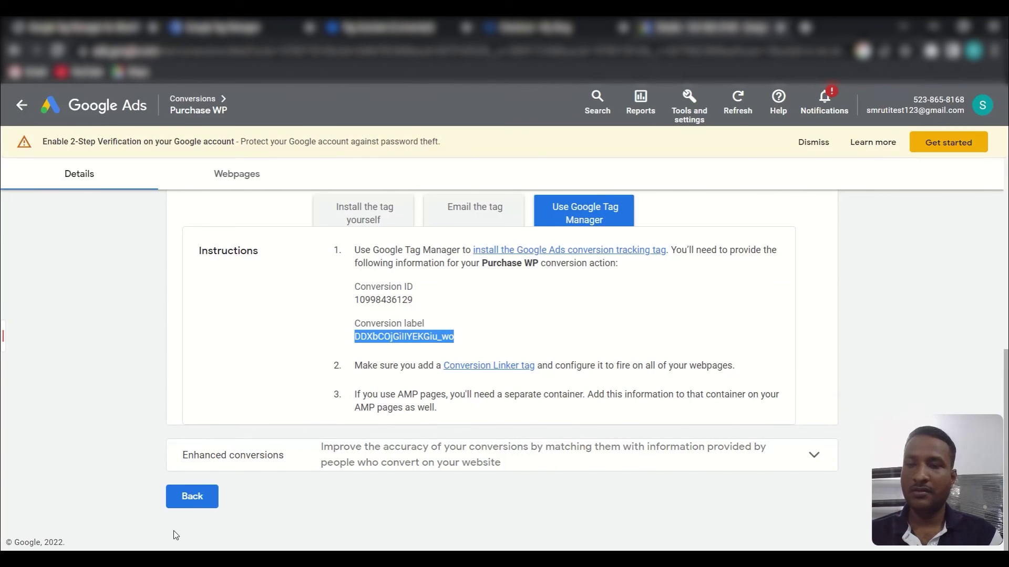
left_click(197, 502)
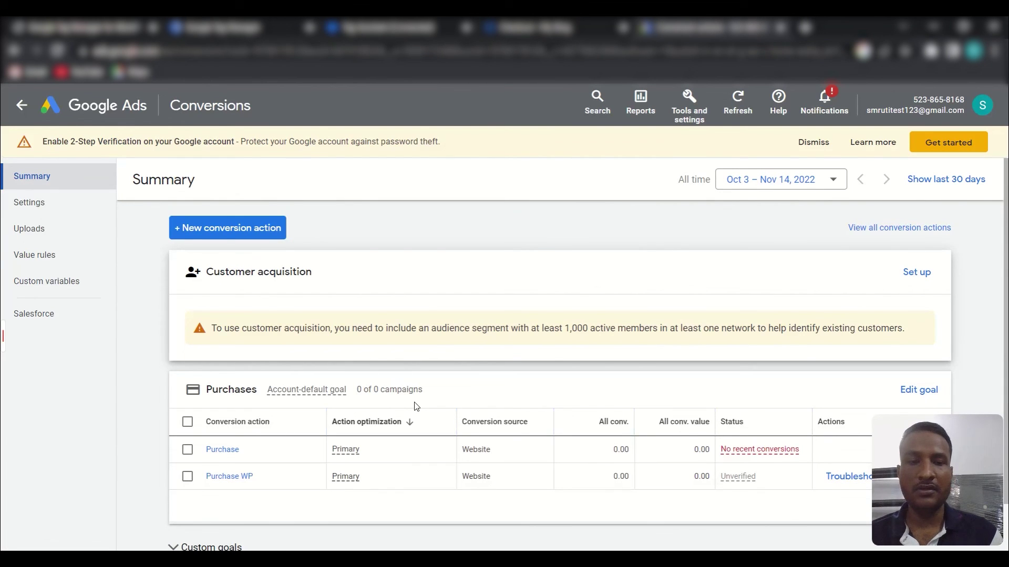
scroll(443, 395, "down", 1)
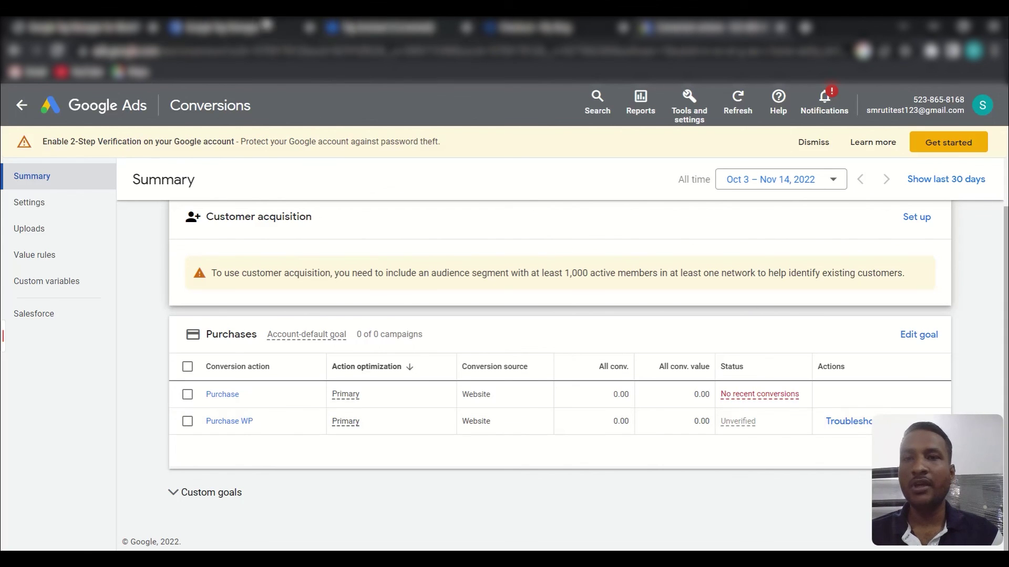
left_click(226, 26)
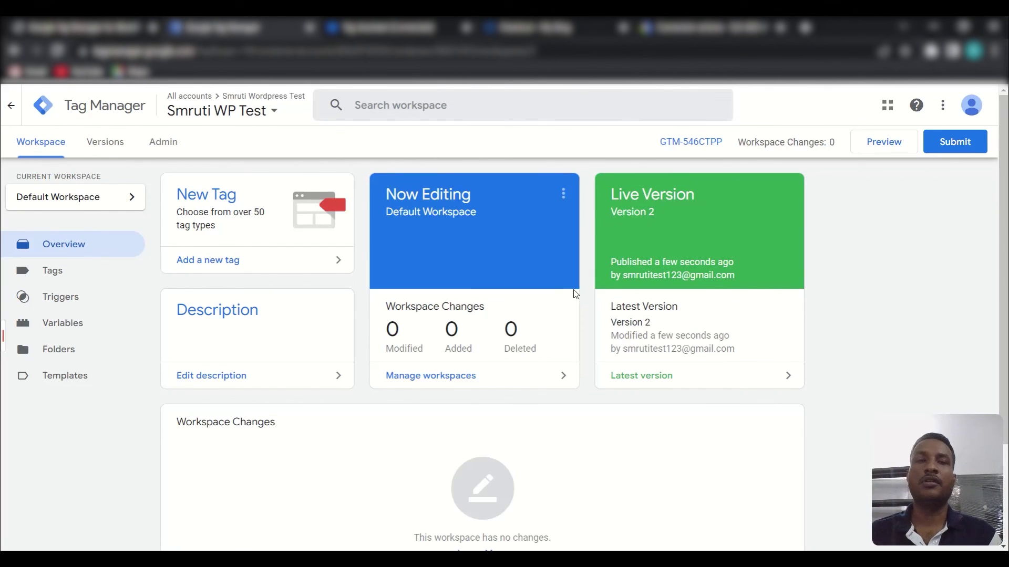